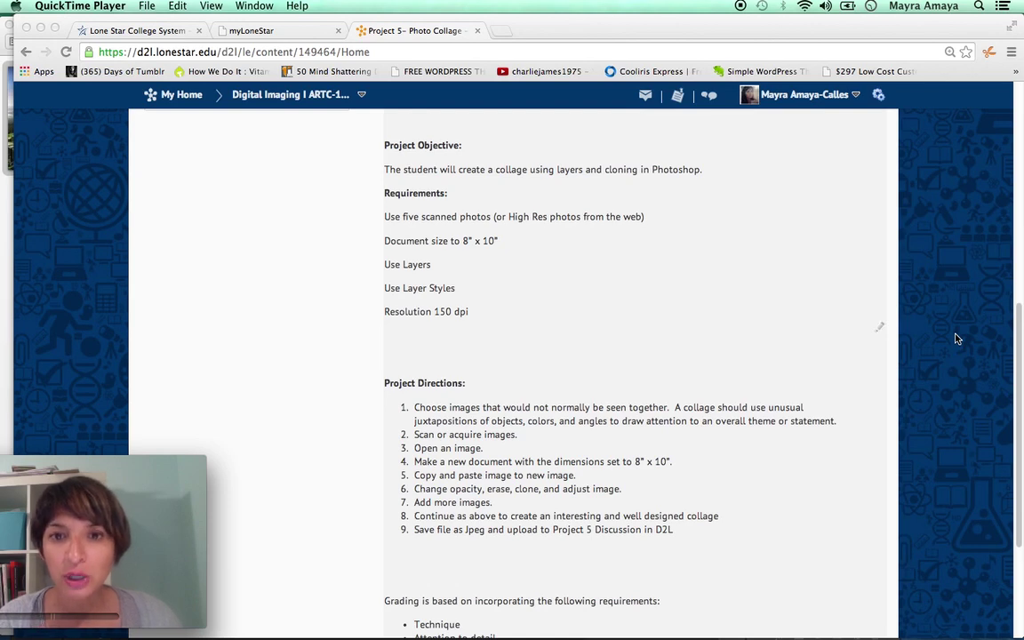
- Search Google for 'skyline' in a new browser tab
{"action": "scroll", "coordinate": [957, 339], "scroll_direction": "down", "scroll_amount": 3}
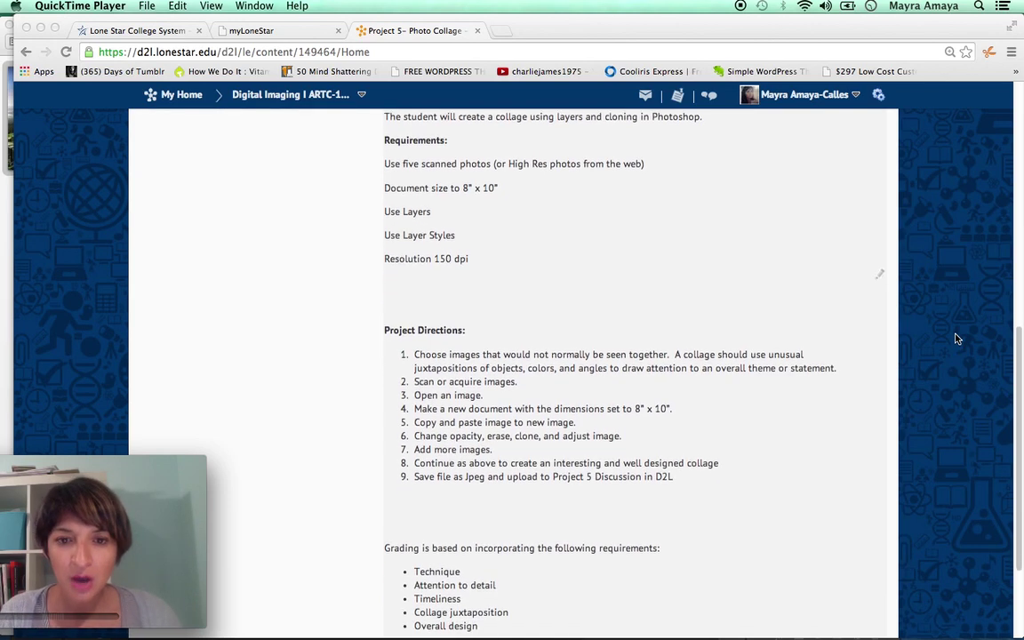
{"action": "scroll", "coordinate": [957, 339], "scroll_direction": "up", "scroll_amount": 1}
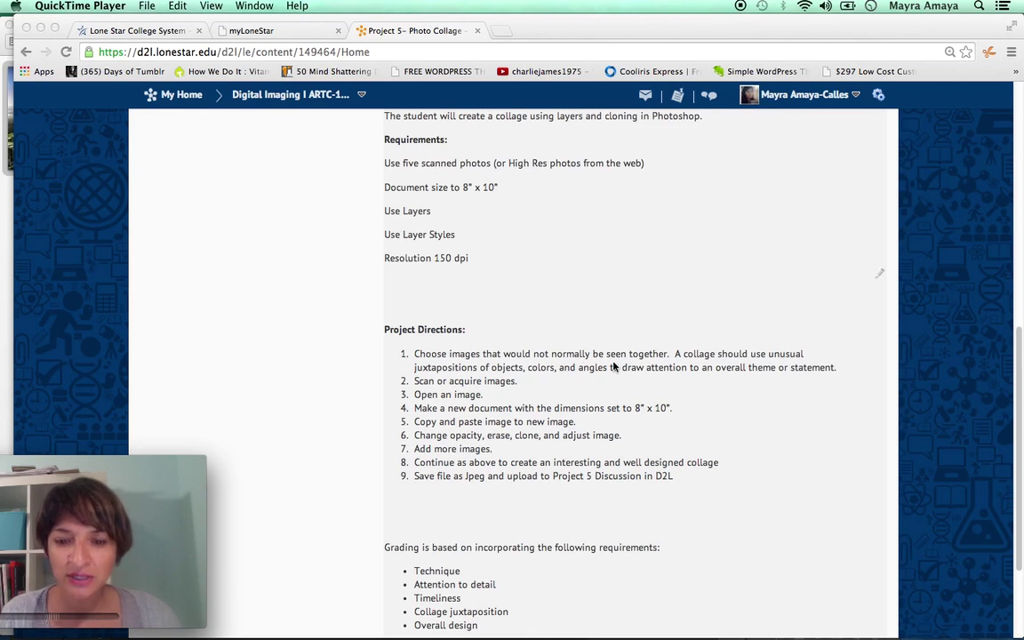
{"action": "scroll", "coordinate": [821, 511], "scroll_direction": "down", "scroll_amount": 3}
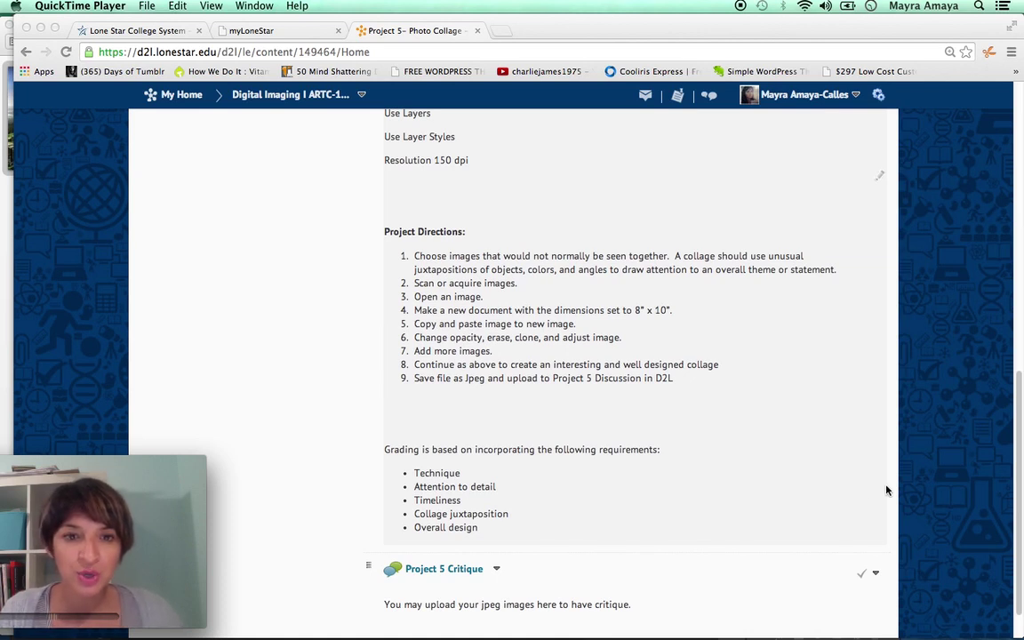
{"action": "left_click", "coordinate": [500, 32]}
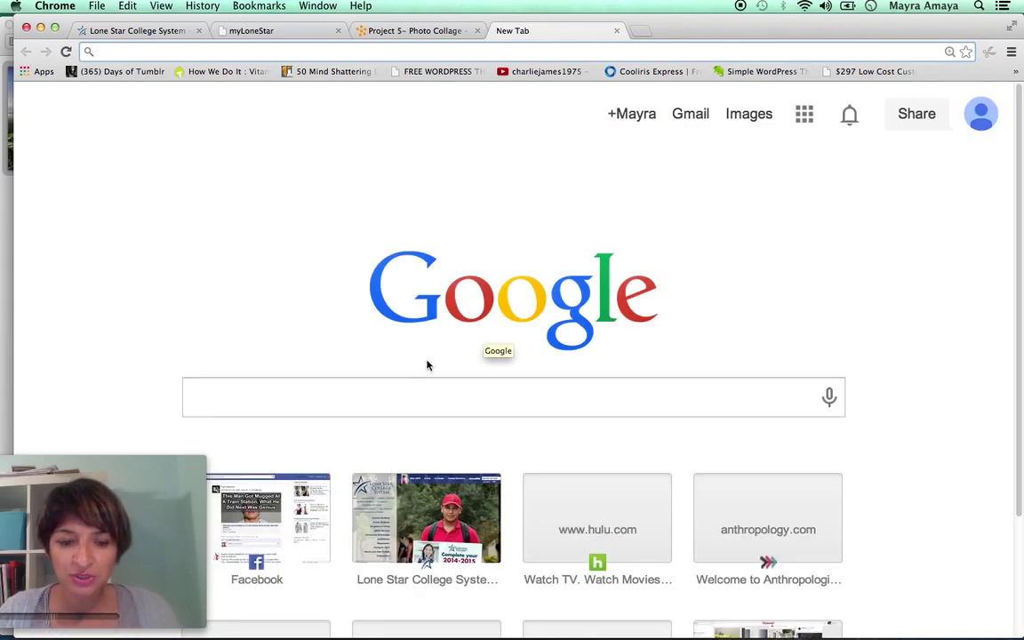
{"action": "left_click", "coordinate": [418, 390]}
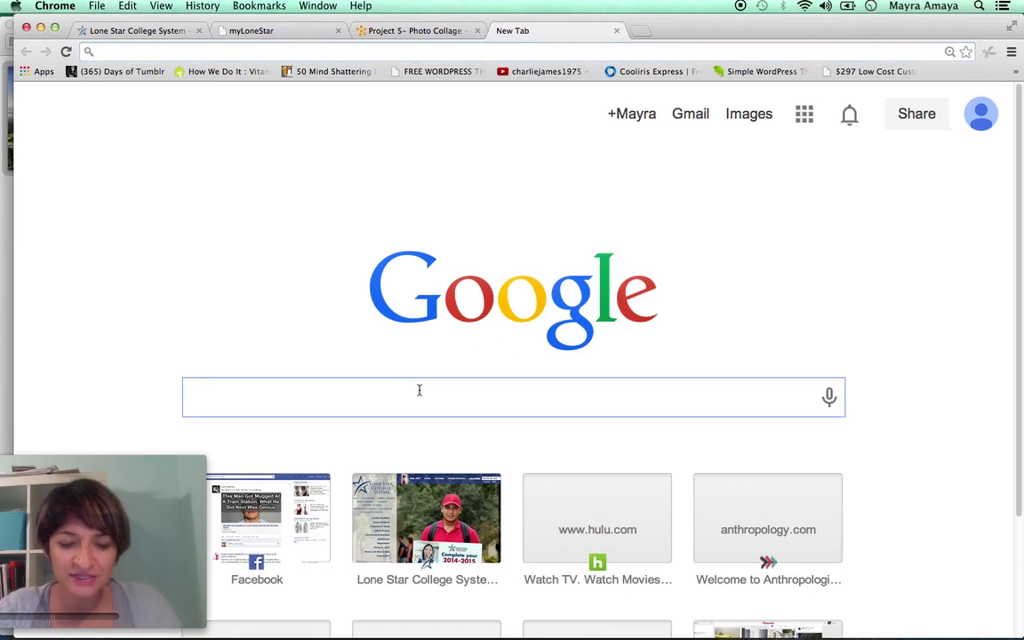
{"action": "type", "text": "skyli"}
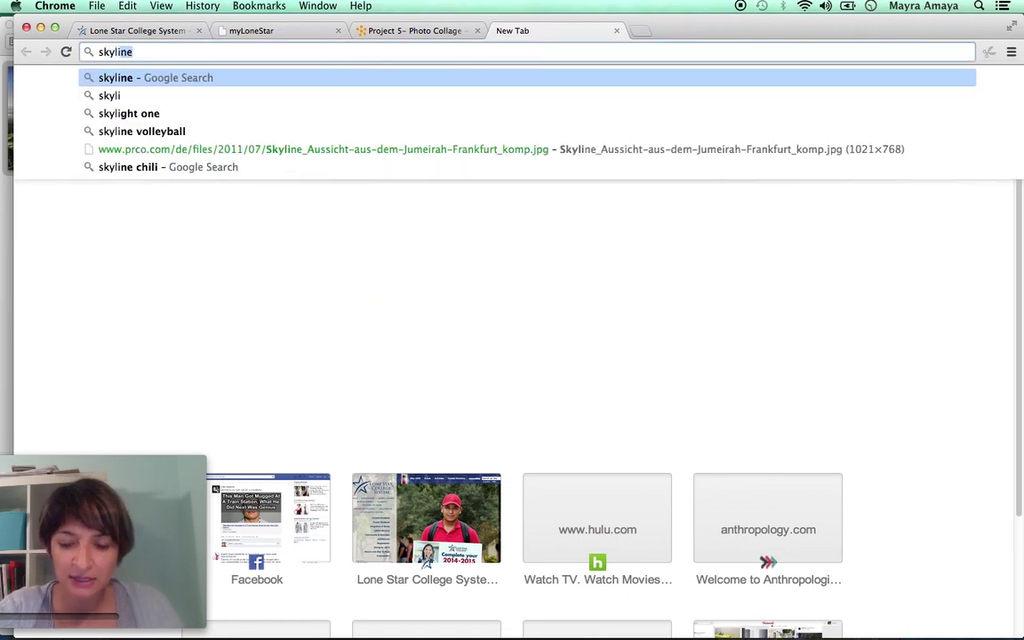
{"action": "type", "text": "ne"}
{"action": "key", "text": "Return"}
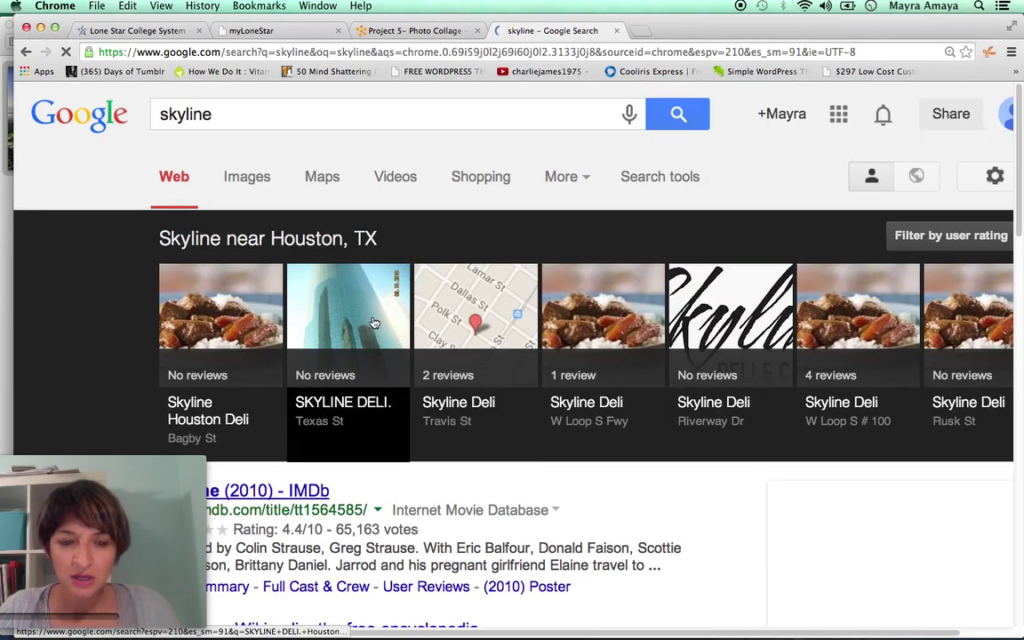
- Show only skyline image results larger than 2 MP
{"action": "left_click", "coordinate": [250, 180]}
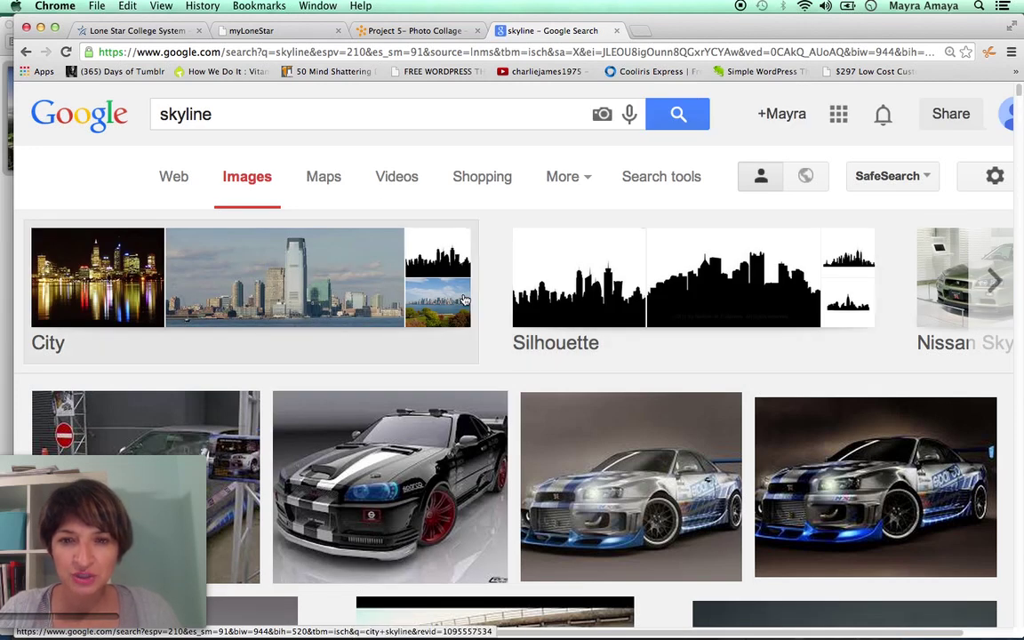
{"action": "left_click", "coordinate": [657, 178]}
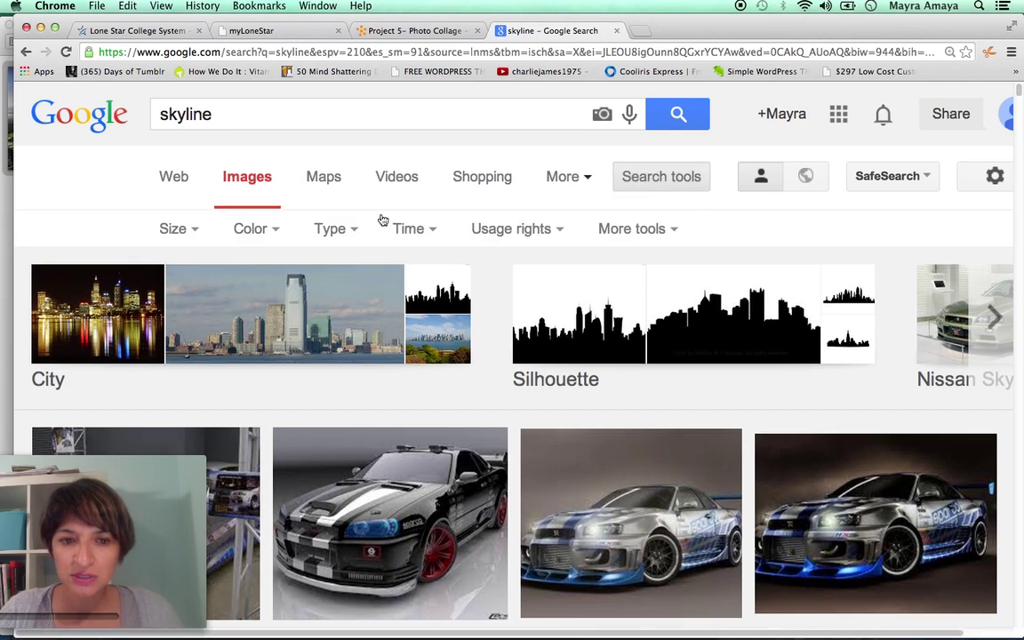
{"action": "left_click", "coordinate": [194, 233]}
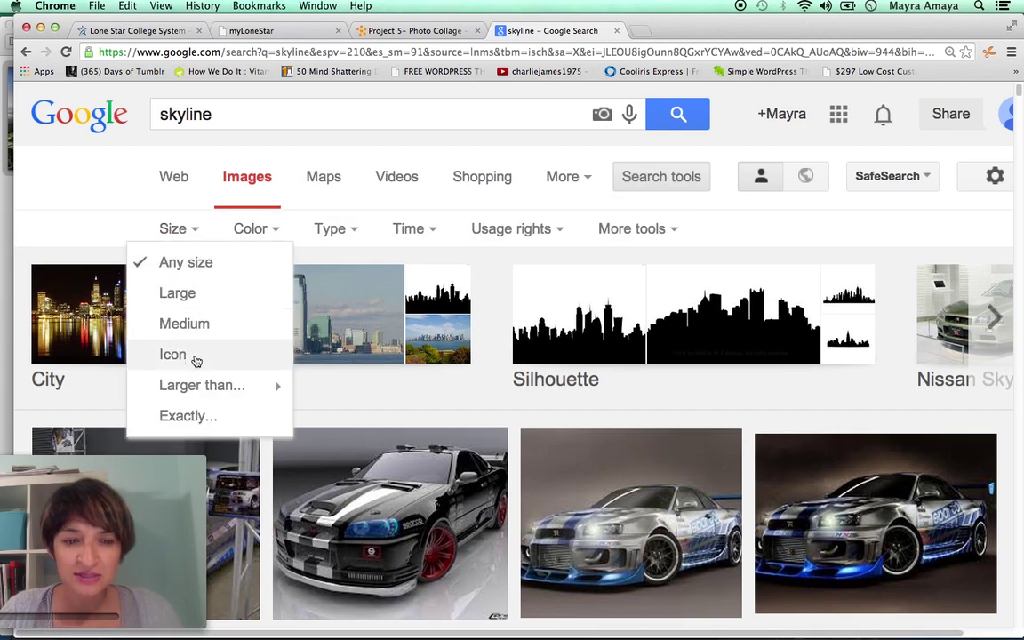
{"action": "mouse_move", "coordinate": [200, 389]}
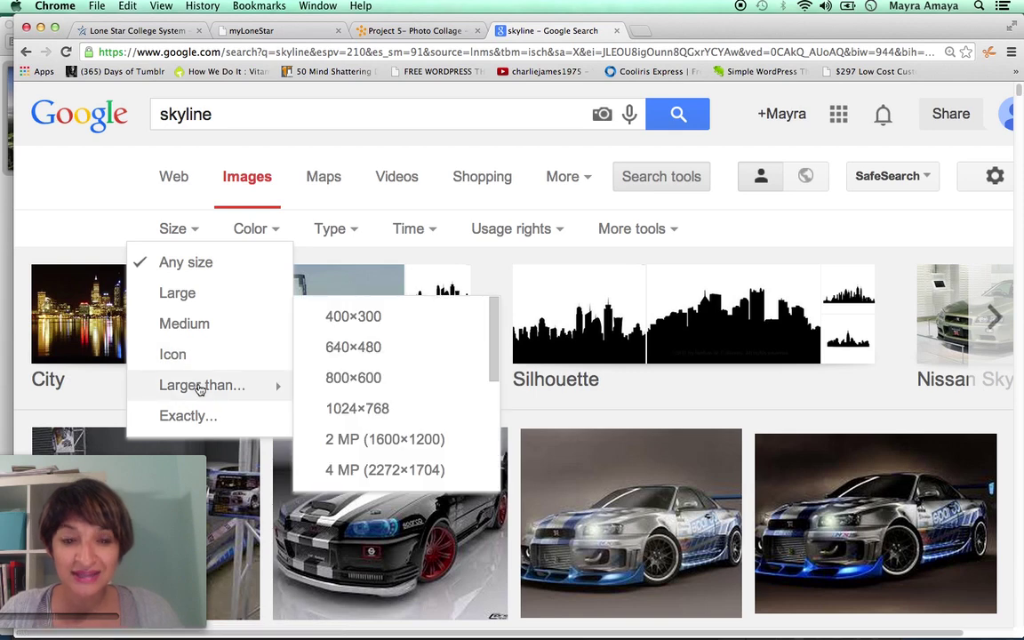
{"action": "left_click", "coordinate": [340, 439]}
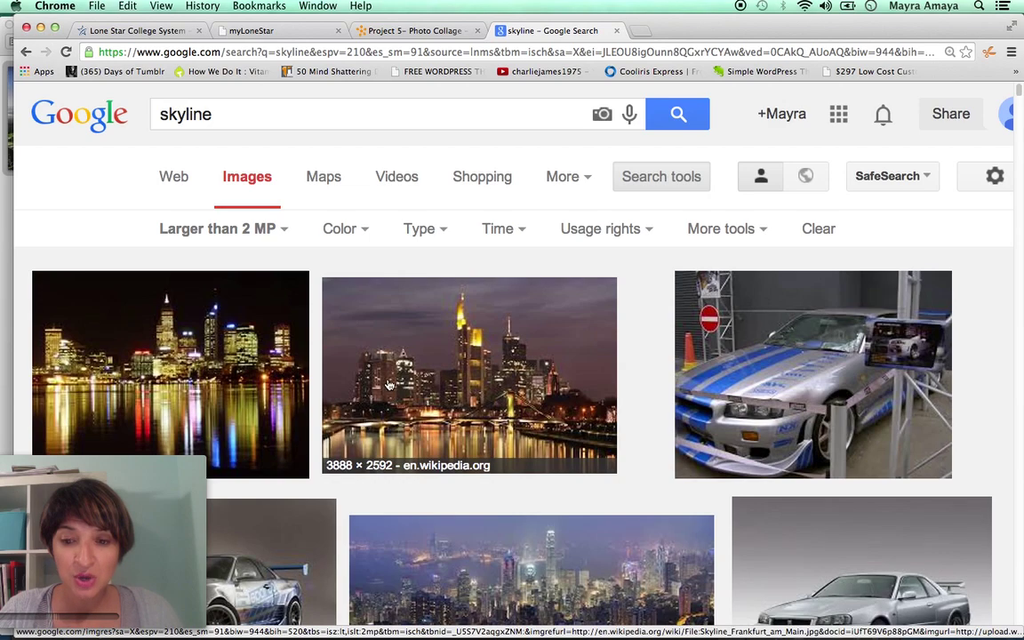
- View the Perth skyline at night photo full size, check its save options, then close that tab
{"action": "left_click", "coordinate": [230, 295]}
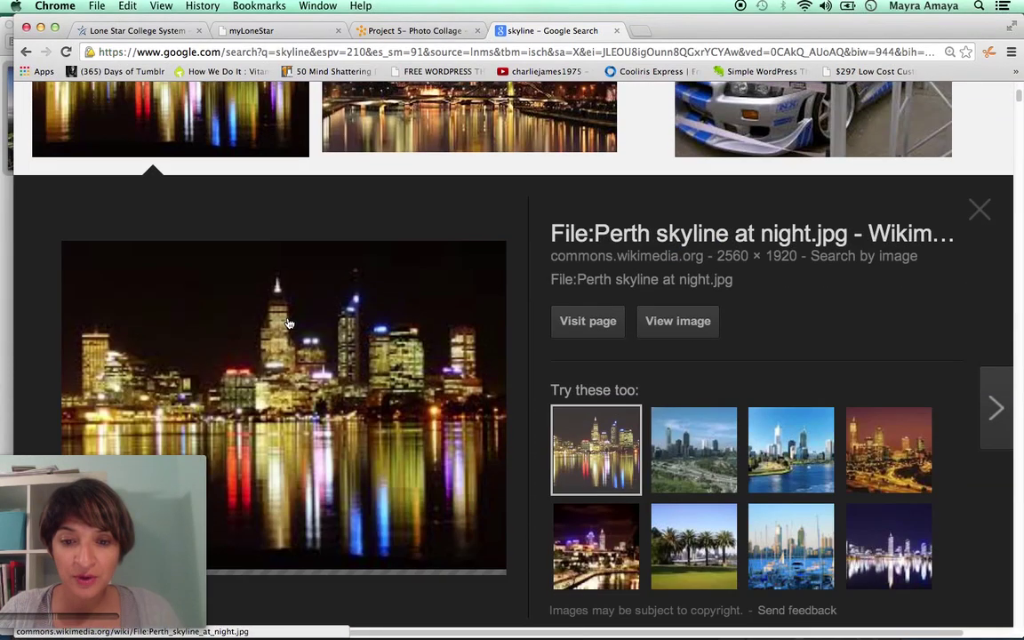
{"action": "left_click", "coordinate": [685, 328]}
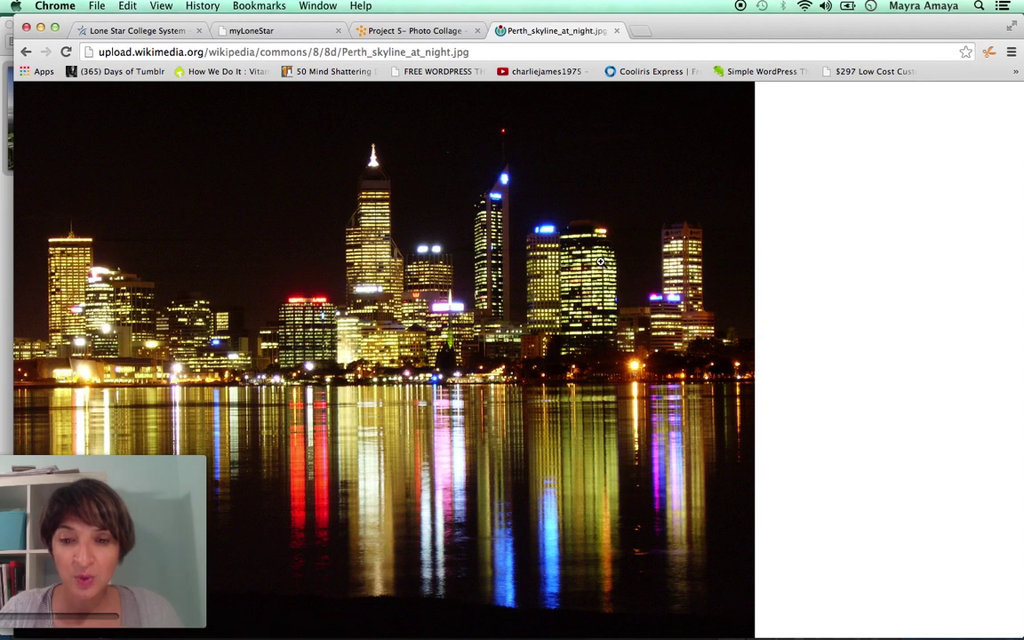
{"action": "right_click", "coordinate": [600, 261]}
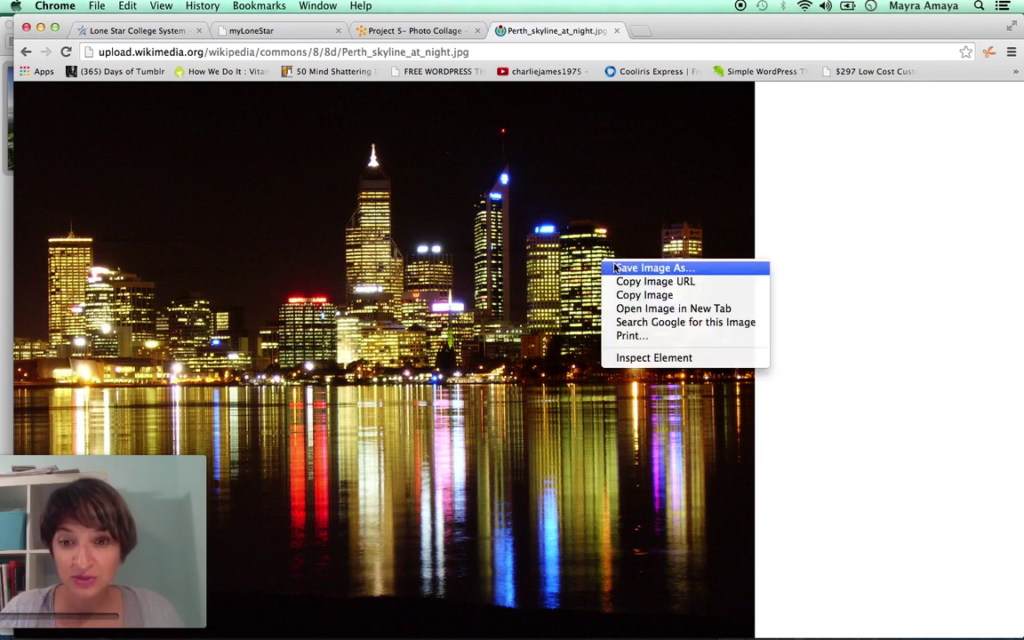
{"action": "left_click", "coordinate": [795, 225]}
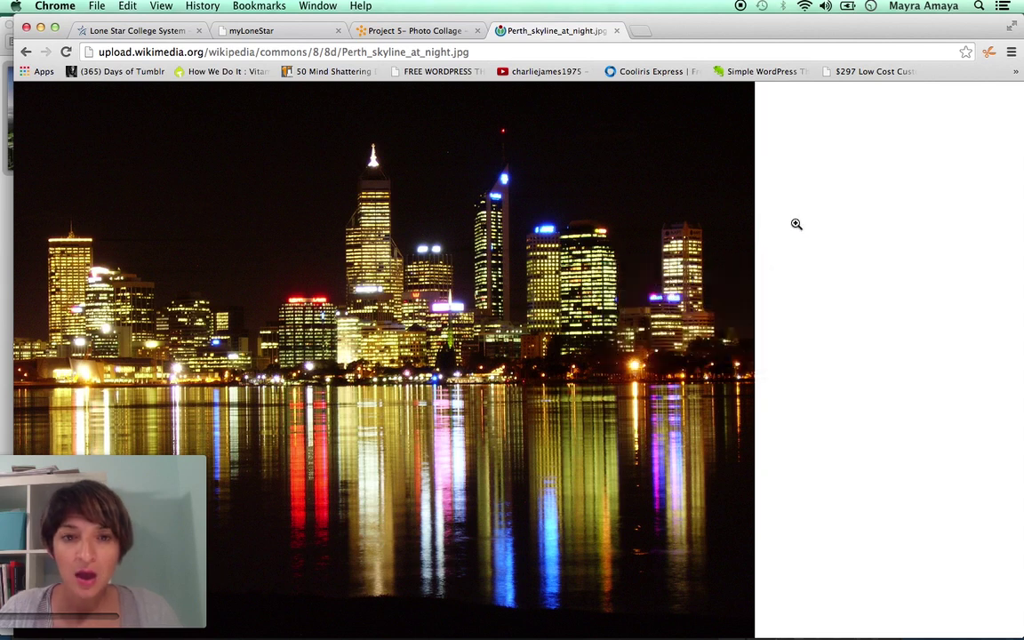
{"action": "left_click", "coordinate": [617, 31]}
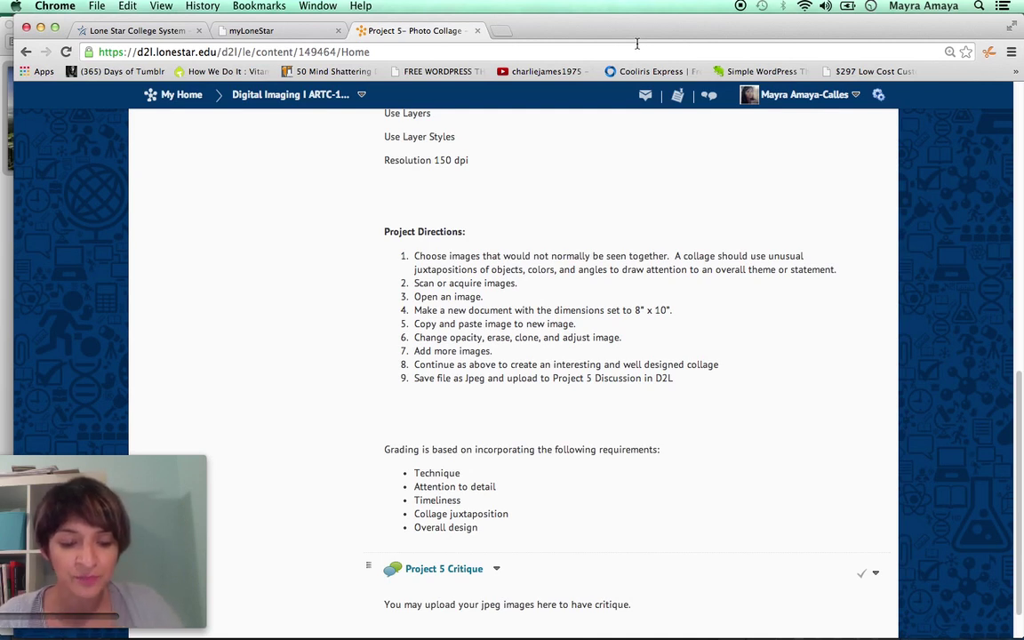
- Switch to Preview and browse the surreal examples from 7bg.jpg through eeopma-32.jpg
{"action": "key", "text": "super+Tab"}
{"action": "key", "text": "super+Tab"}
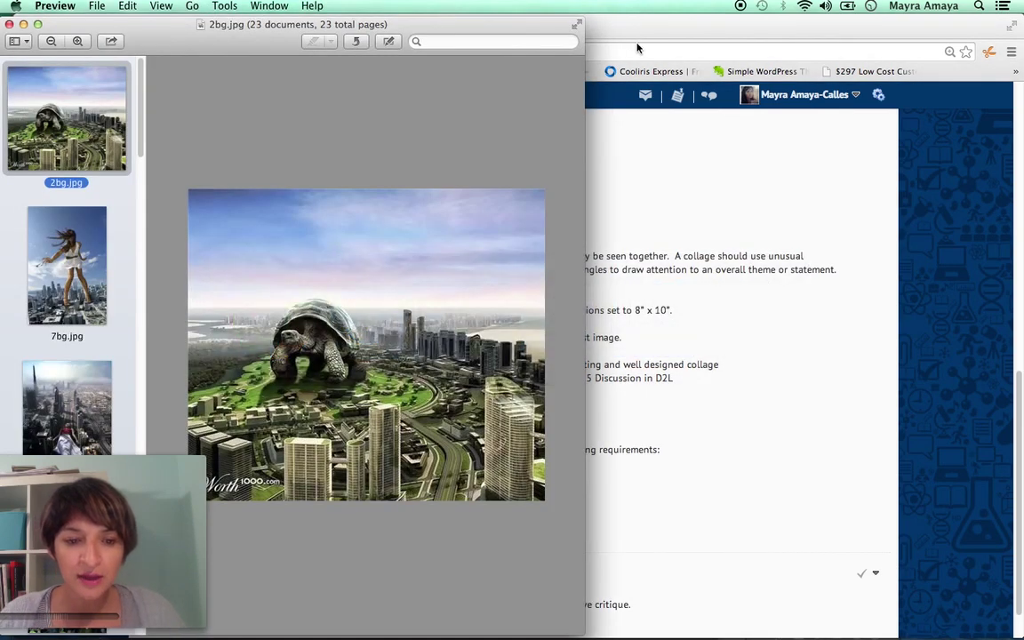
{"action": "left_click_drag", "start_coordinate": [413, 24], "coordinate": [441, 21]}
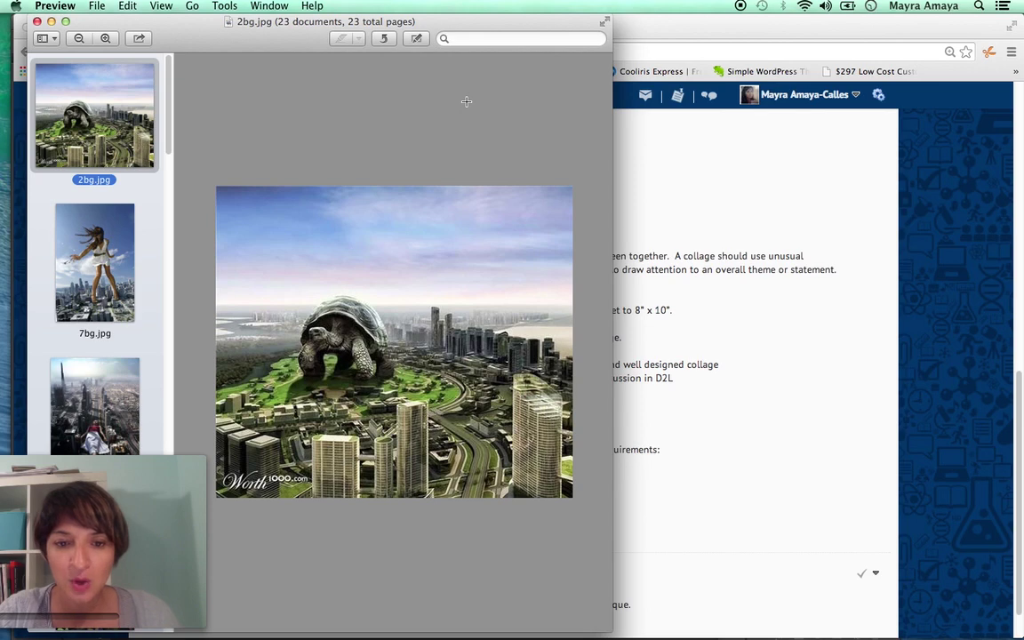
{"action": "key", "text": "Down"}
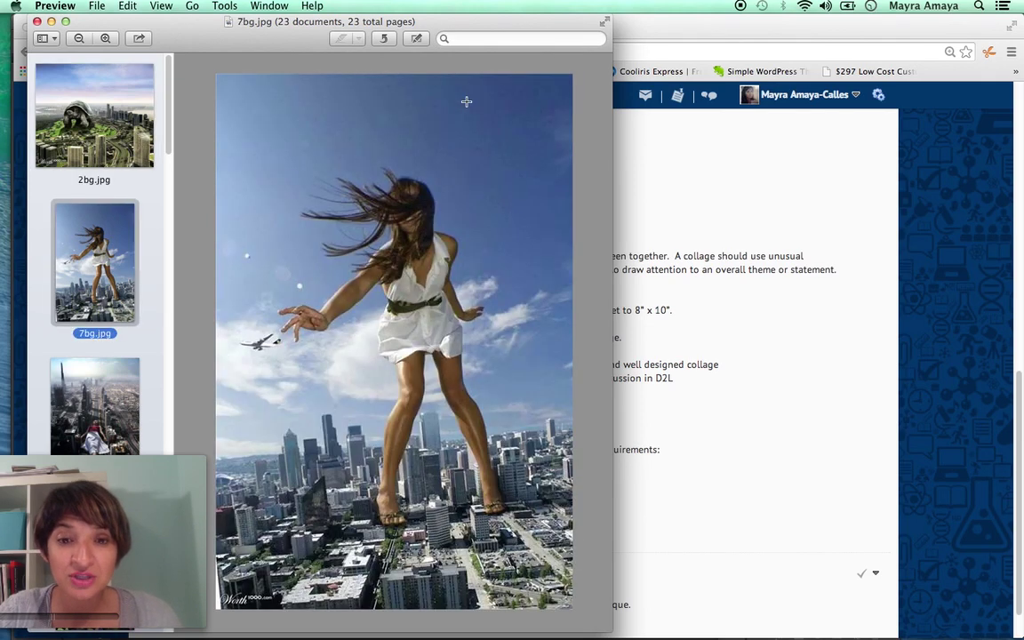
{"action": "key", "text": "Down"}
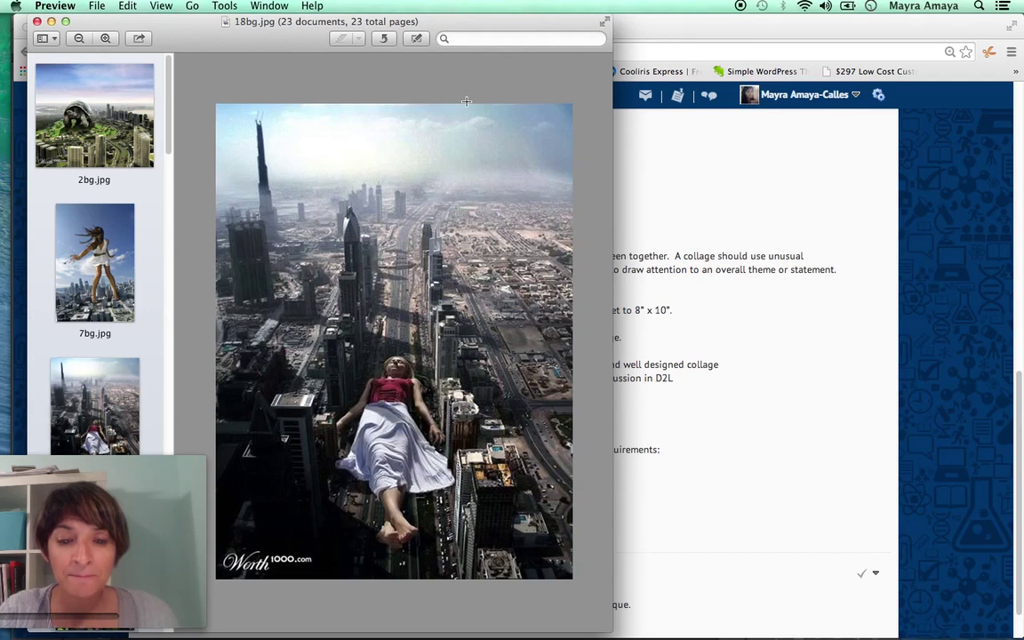
{"action": "key", "text": "Down"}
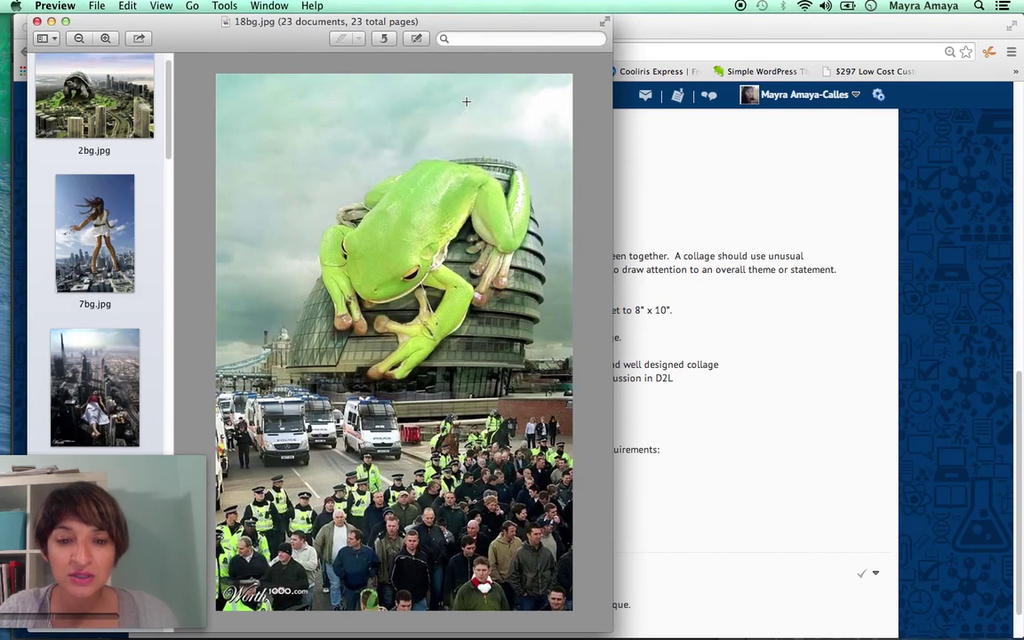
{"action": "key", "text": "Down"}
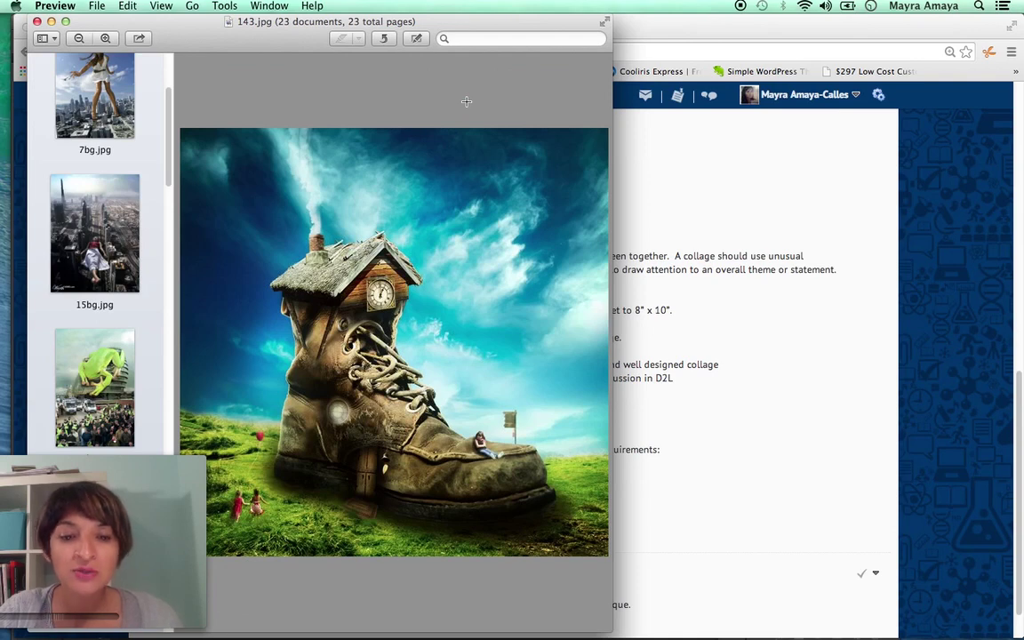
{"action": "key", "text": "Down"}
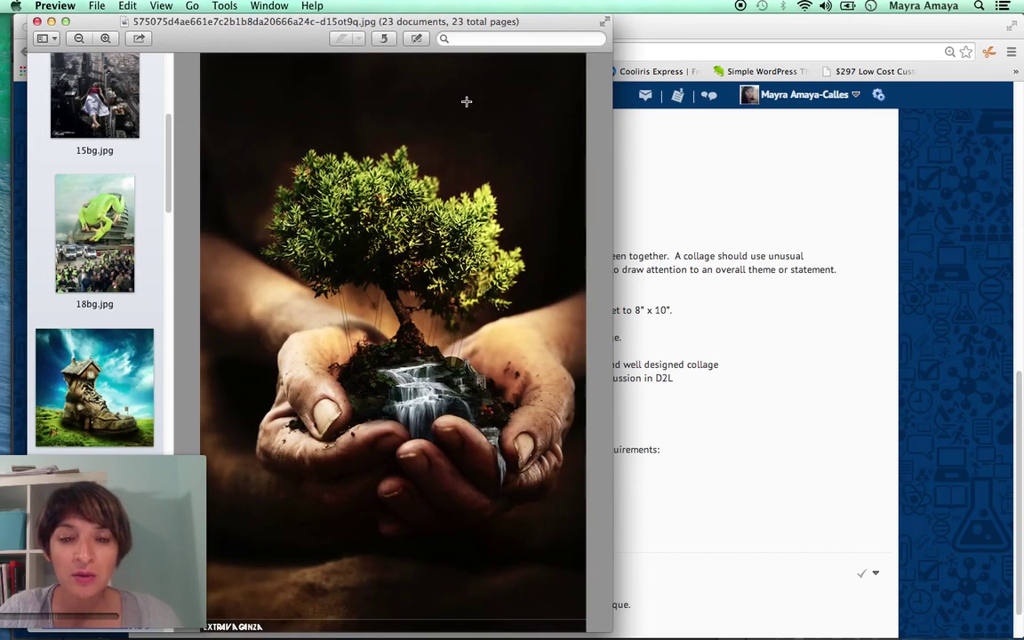
{"action": "key", "text": "Down"}
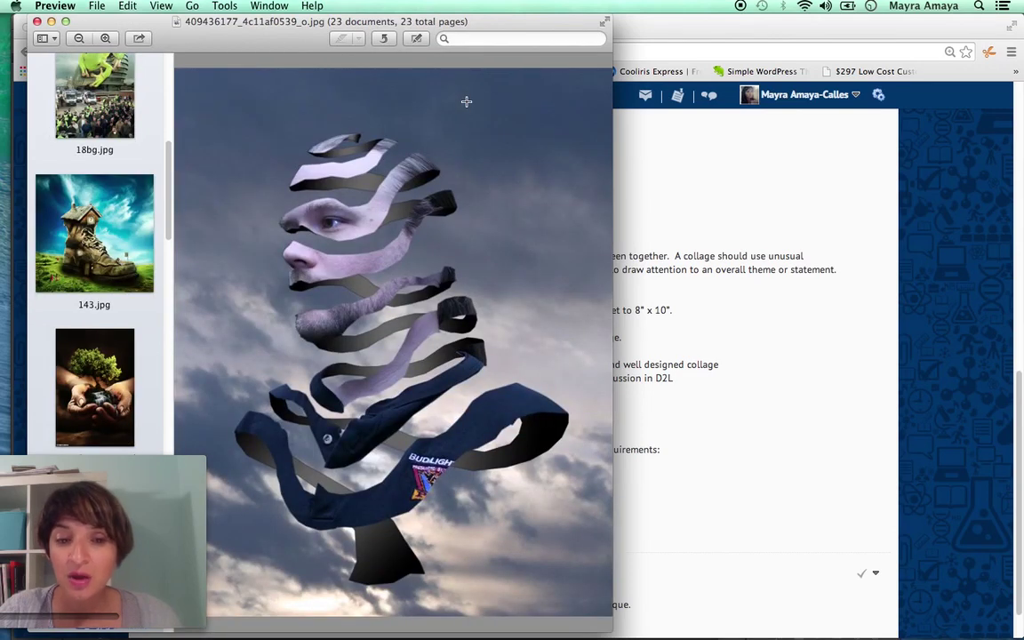
{"action": "key", "text": "Down"}
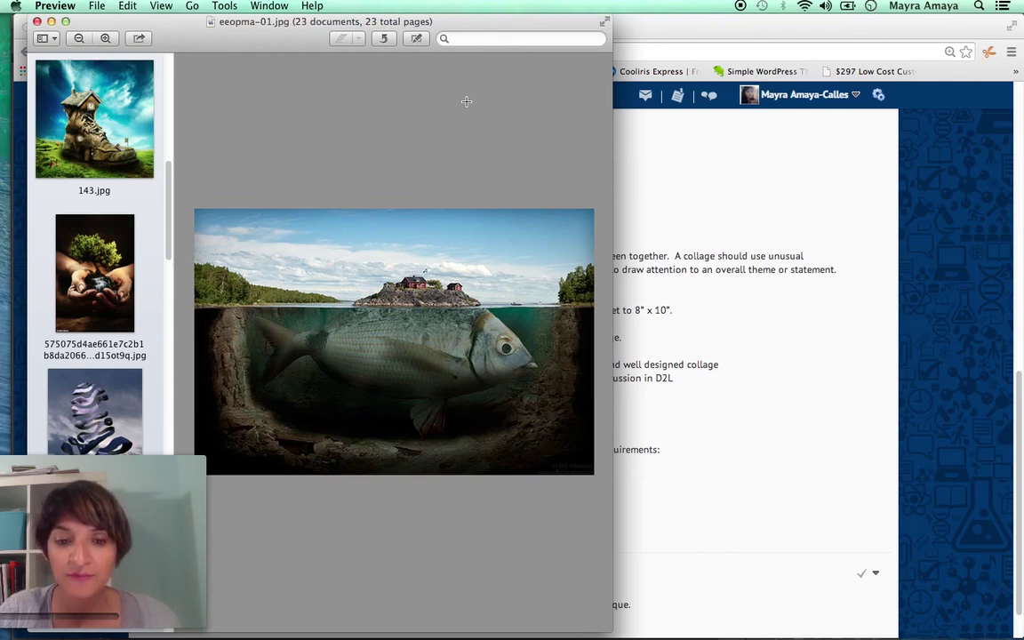
{"action": "key", "text": "Down"}
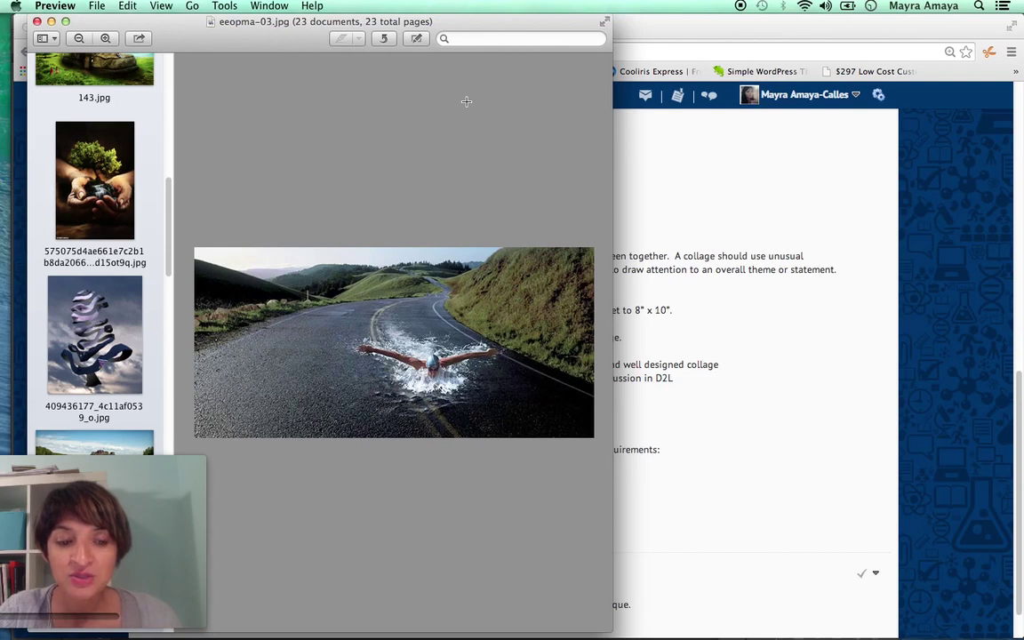
{"action": "key", "text": "Down"}
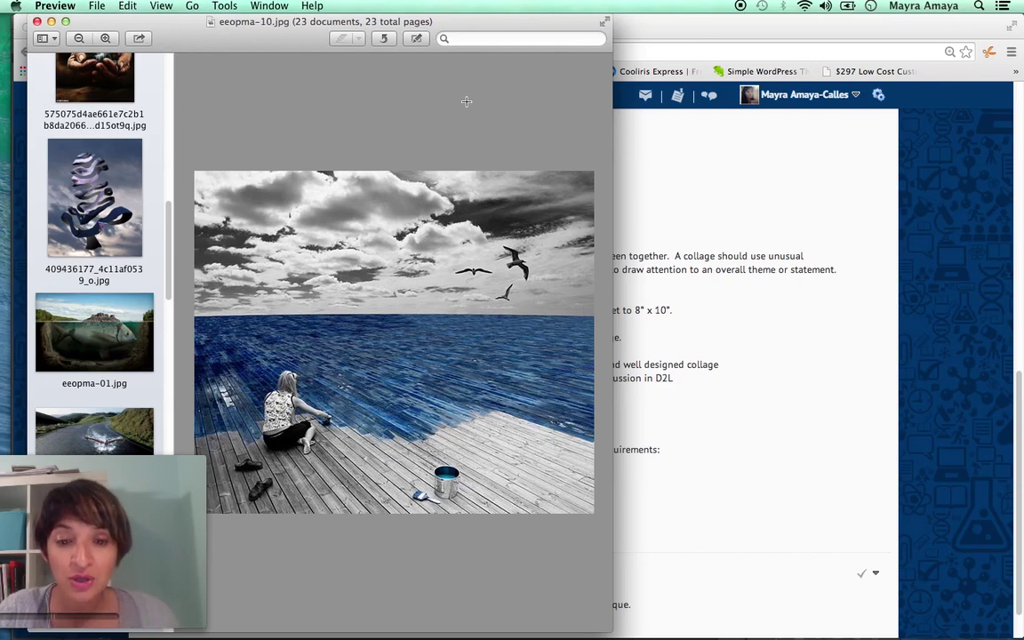
{"action": "key", "text": "Down"}
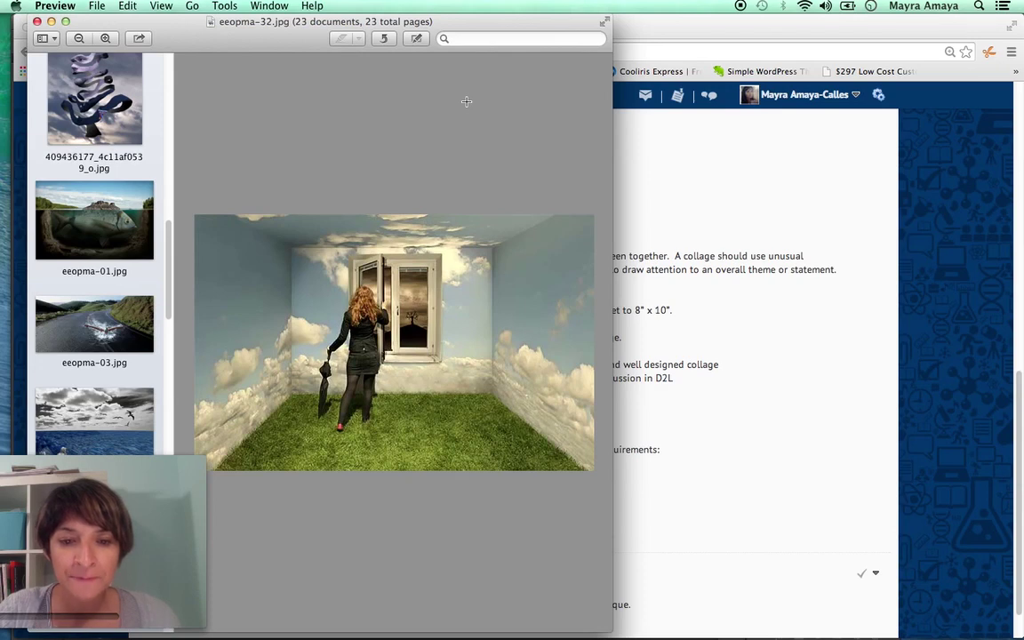
- Continue through the samples to zebra_butterfly.jpg, then return to the Project 5 page
{"action": "key", "text": "Down"}
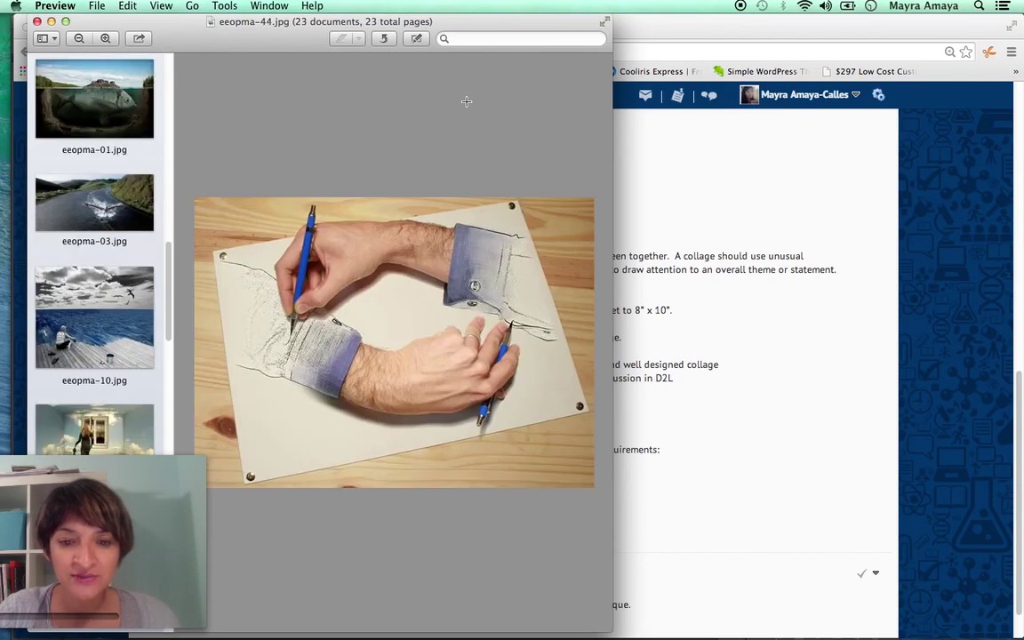
{"action": "key", "text": "Down"}
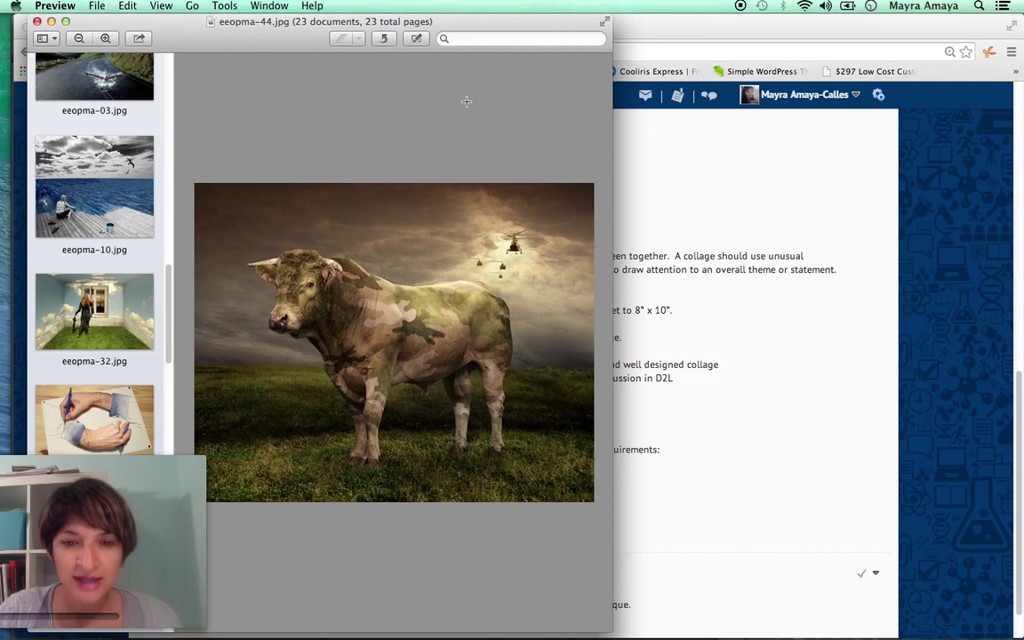
{"action": "key", "text": "Down"}
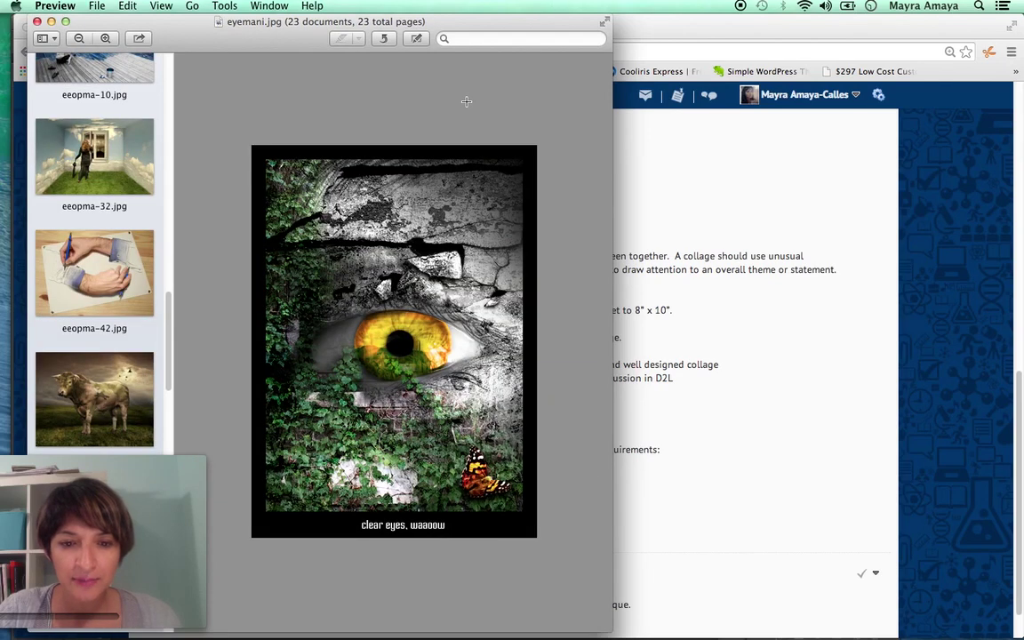
{"action": "key", "text": "Down"}
{"action": "key", "text": "Down"}
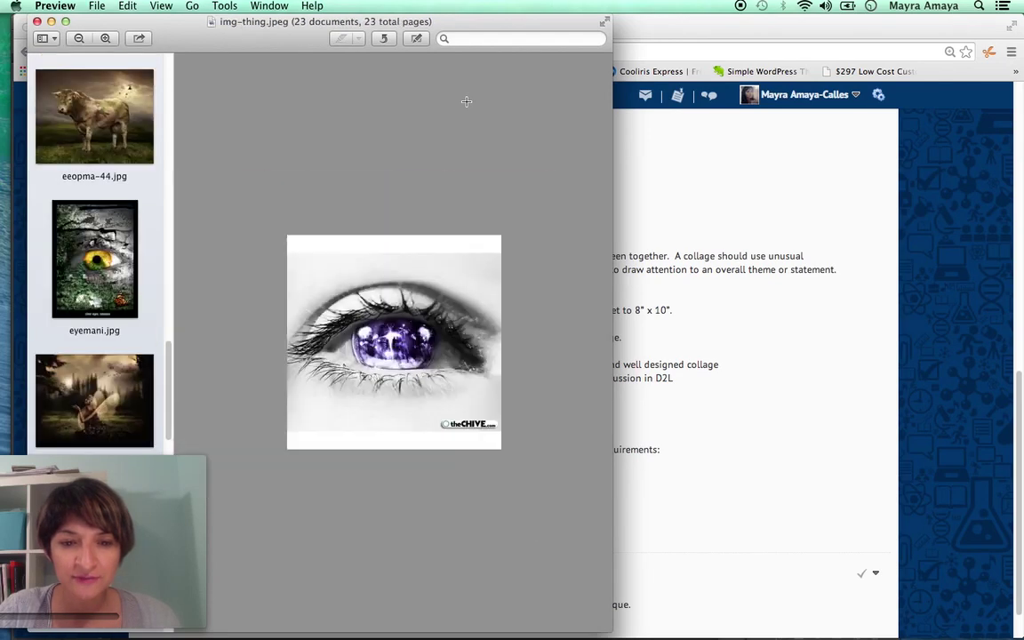
{"action": "key", "text": "Down"}
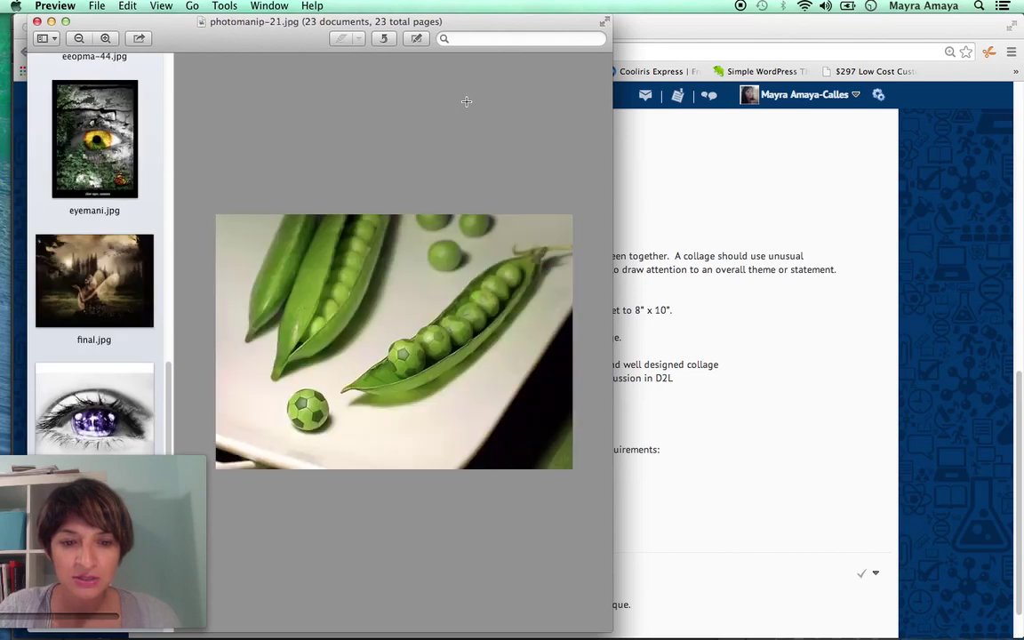
{"action": "key", "text": "Down"}
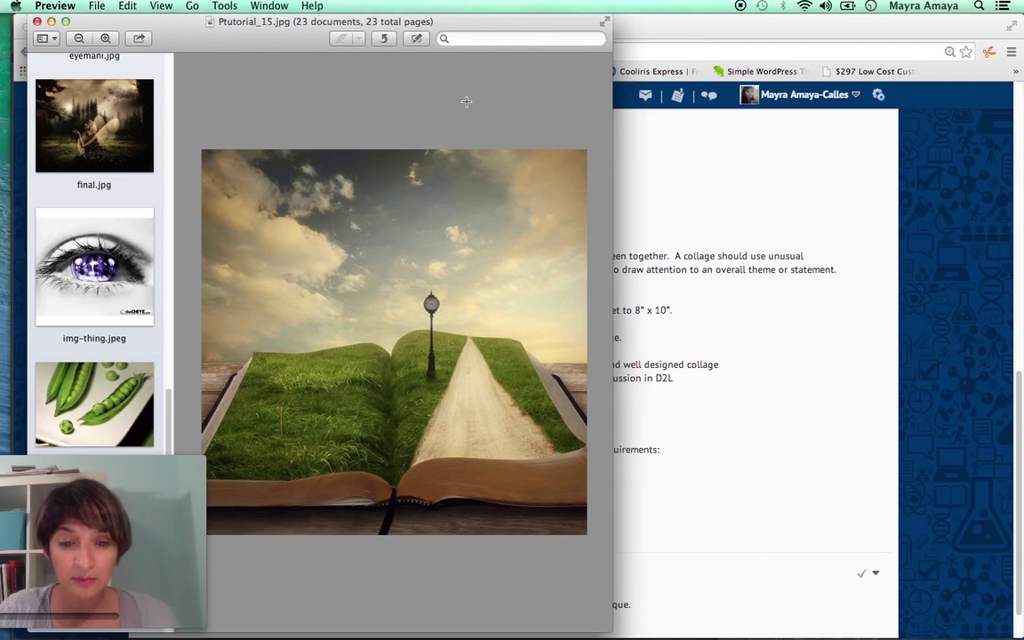
{"action": "key", "text": "Down"}
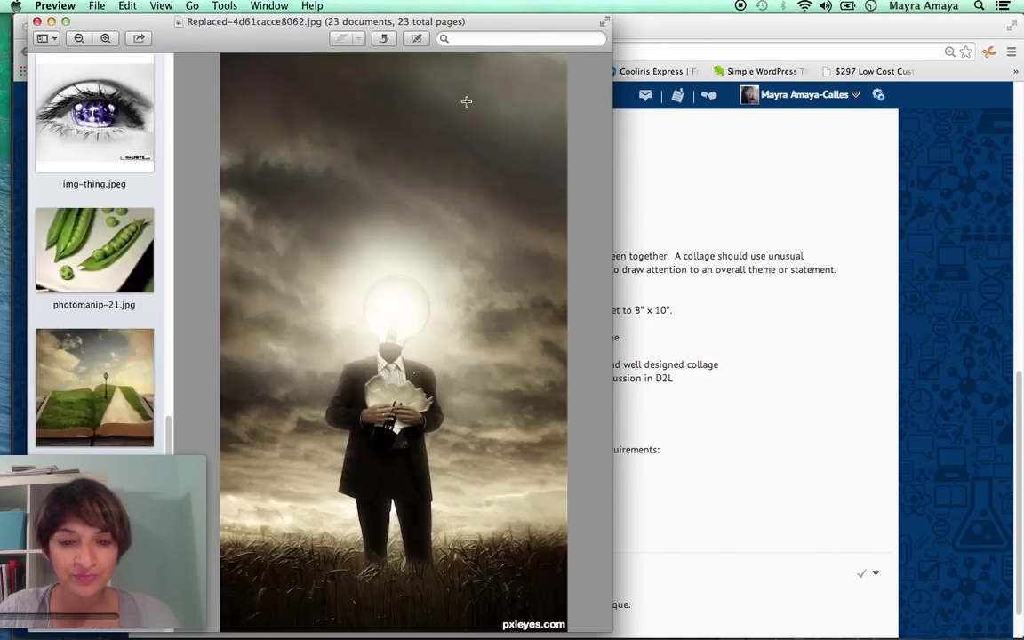
{"action": "key", "text": "Down"}
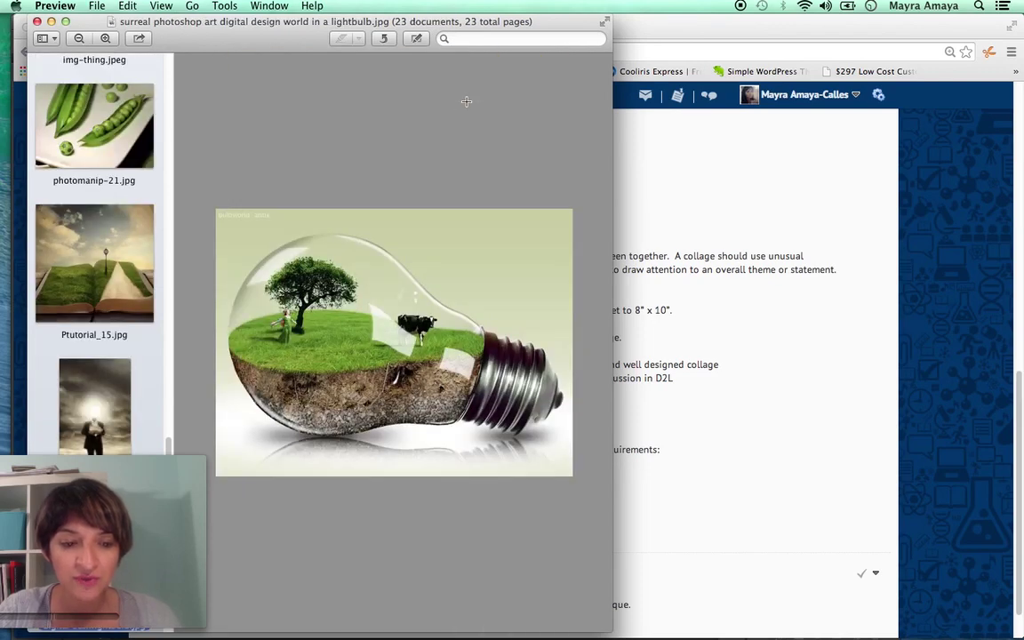
{"action": "key", "text": "Down"}
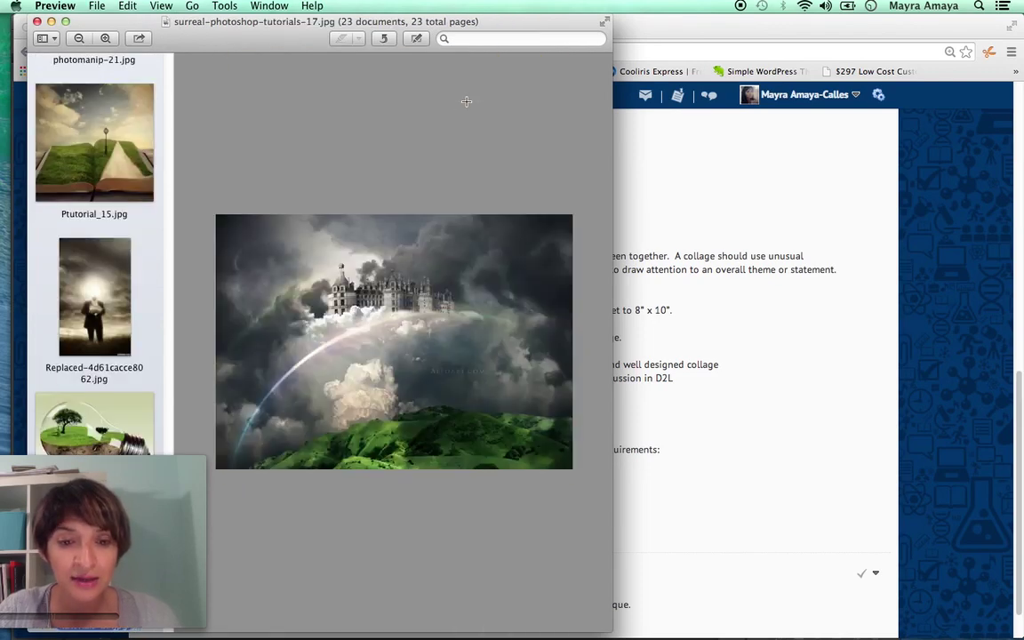
{"action": "key", "text": "Down"}
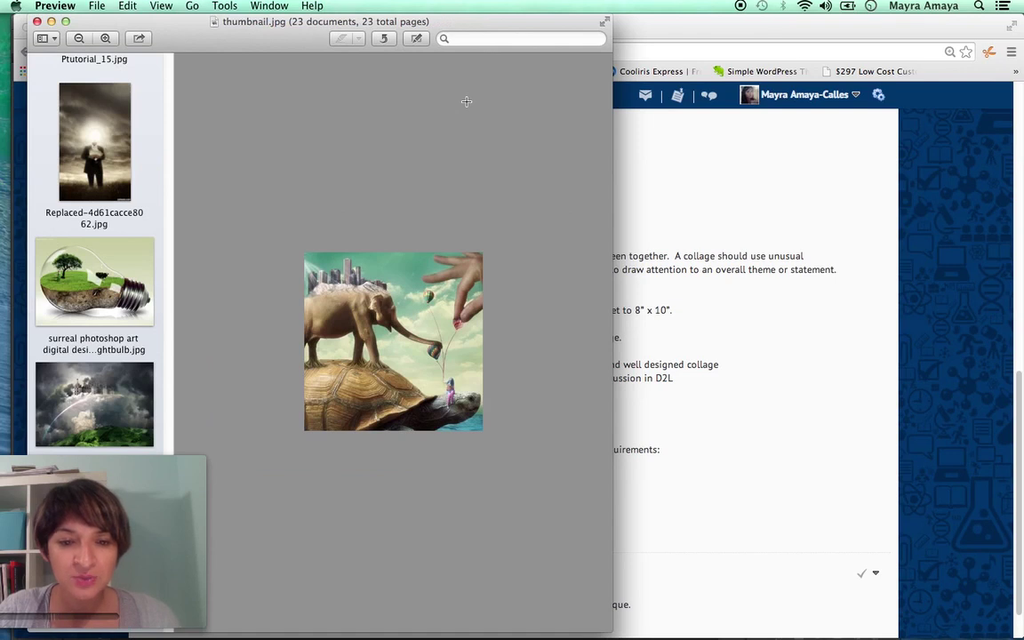
{"action": "key", "text": "Down"}
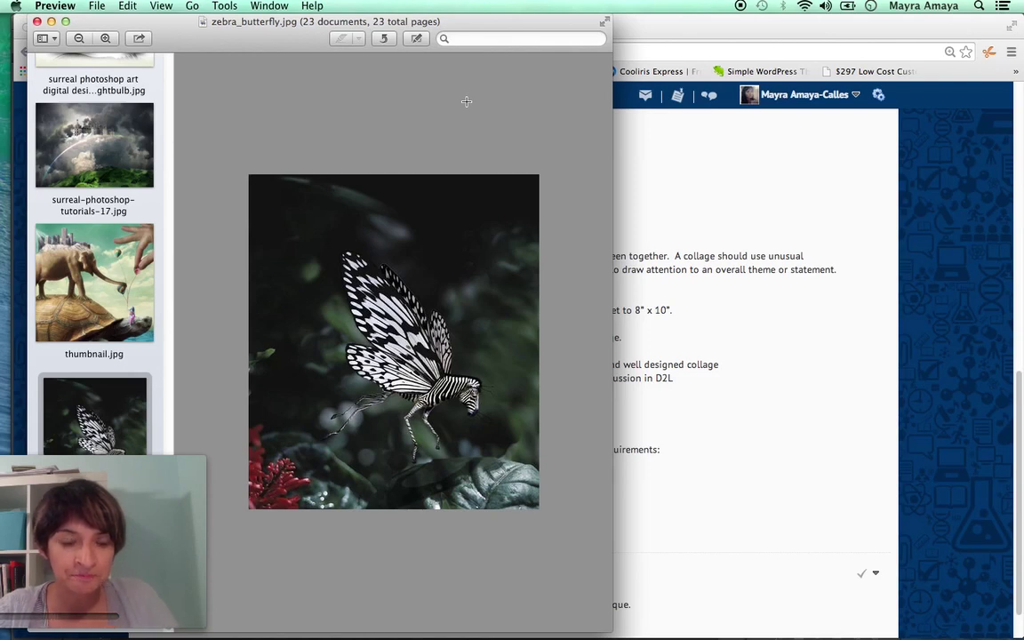
{"action": "key", "text": "super+Tab"}
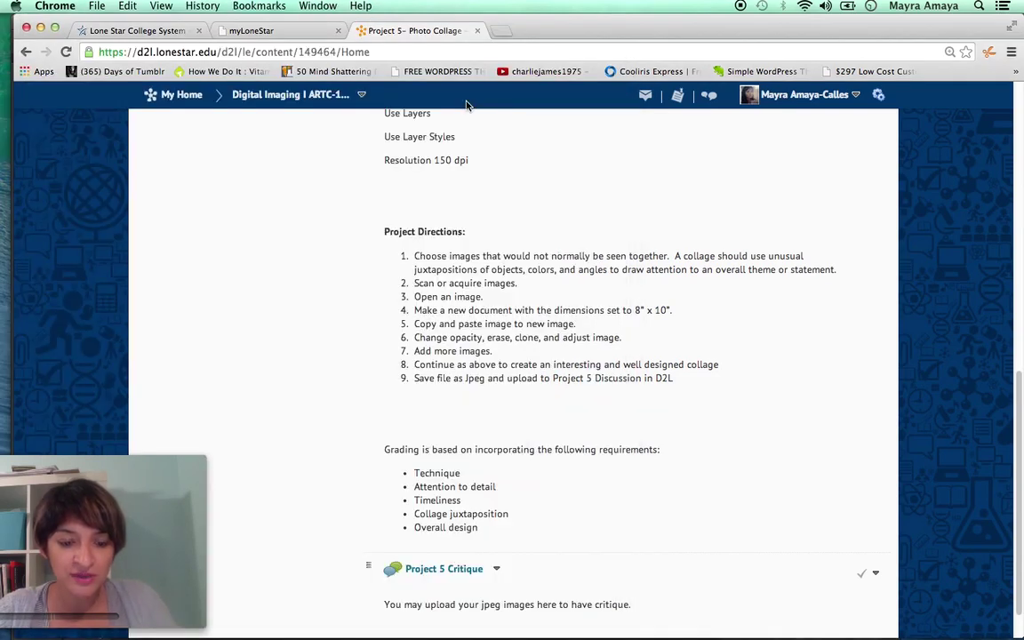
- Switch to Photoshop and make a new white 8 × 10 in document at 150 px/in
{"action": "key", "text": "super+Tab"}
{"action": "key", "text": "super+Tab"}
{"action": "key", "text": "super+Tab"}
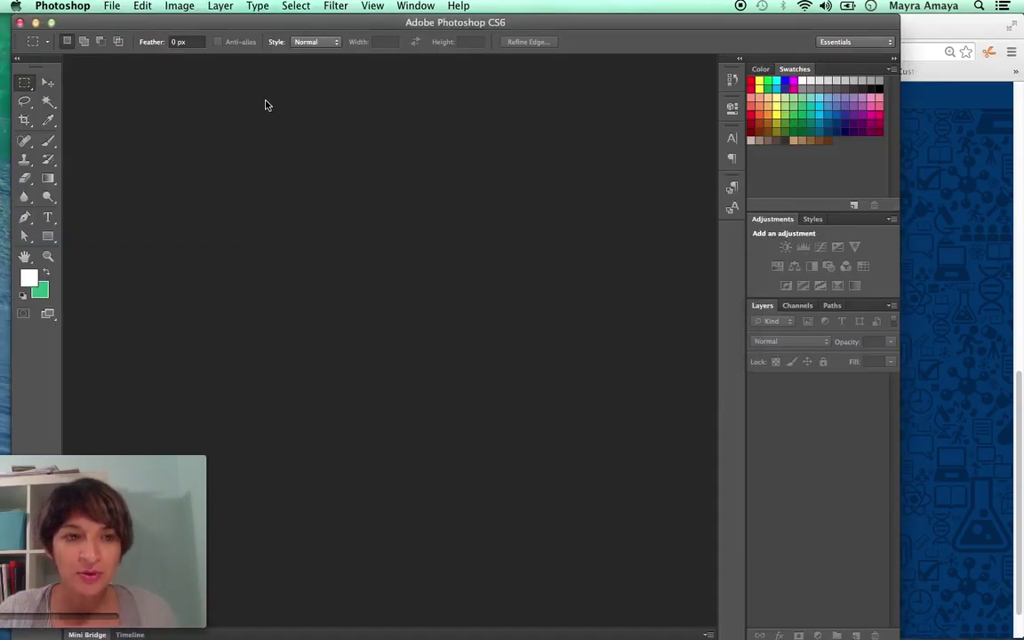
{"action": "left_click", "coordinate": [111, 9]}
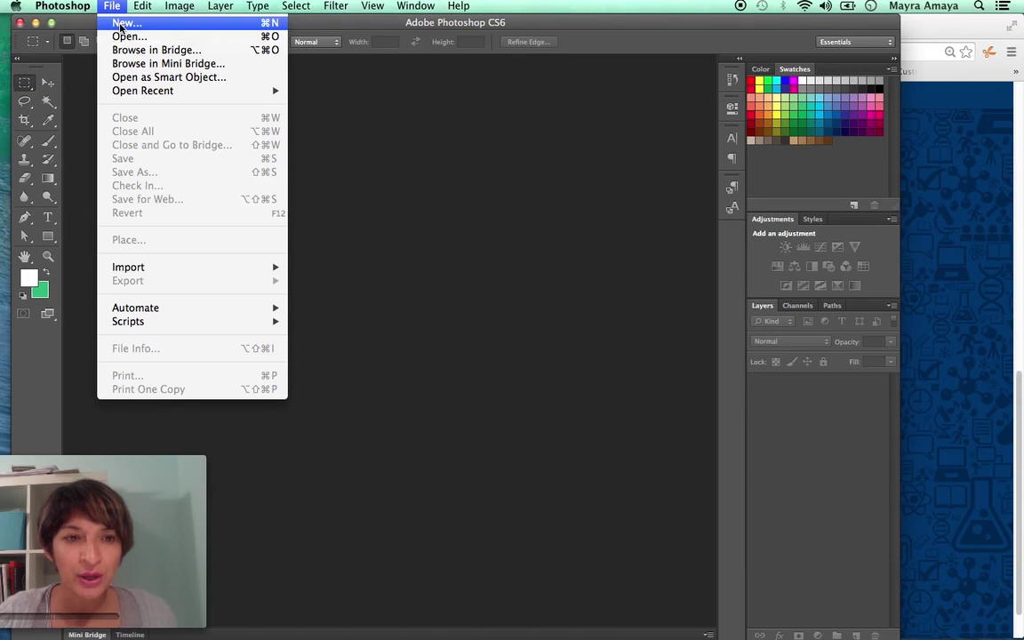
{"action": "left_click", "coordinate": [121, 25]}
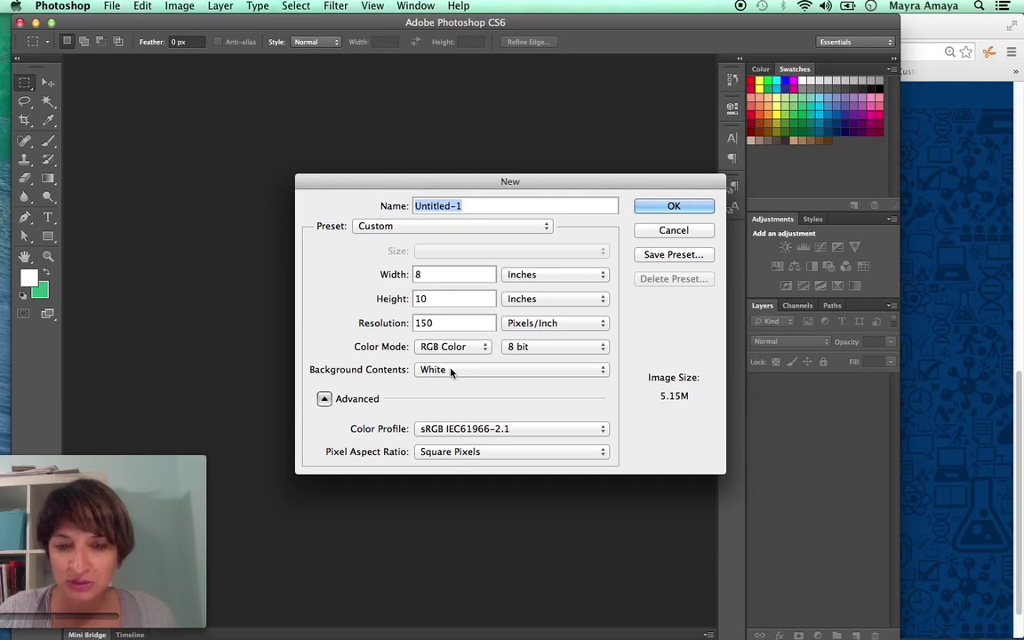
{"action": "left_click", "coordinate": [694, 210]}
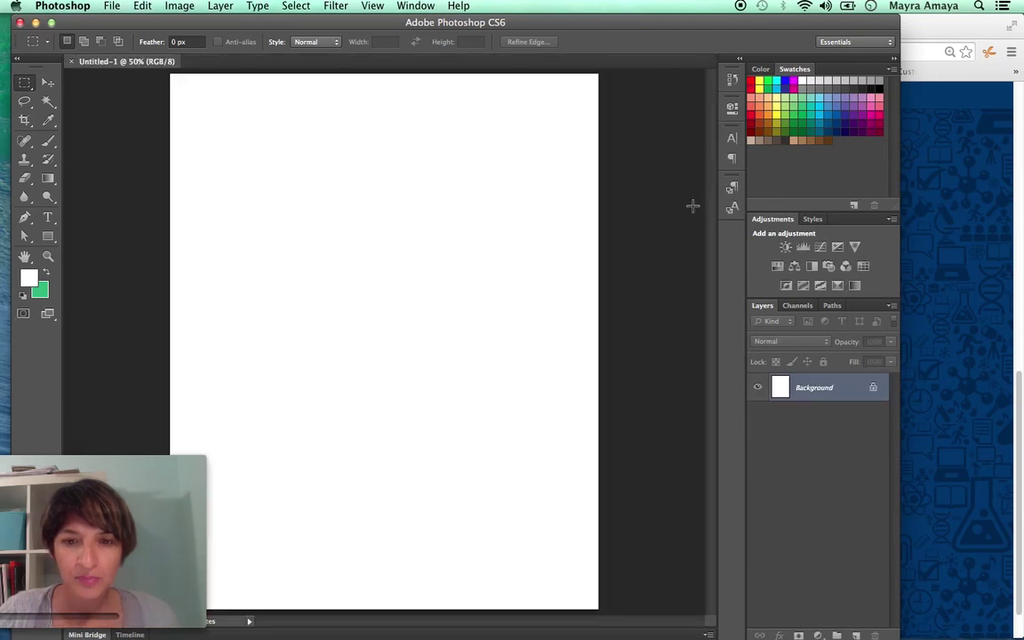
{"action": "left_click", "coordinate": [112, 8]}
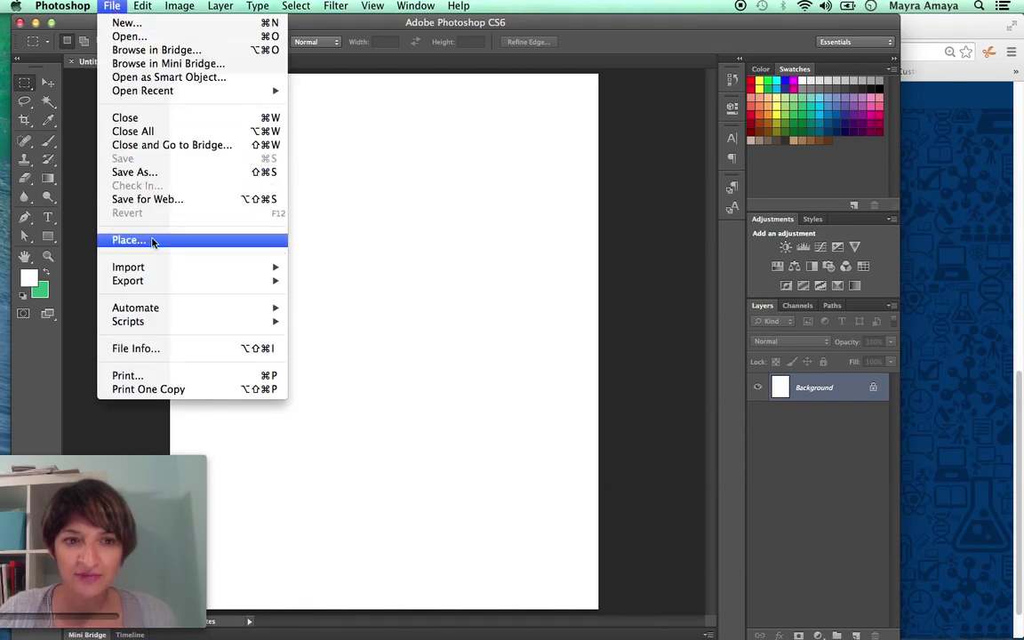
{"action": "left_click", "coordinate": [128, 240]}
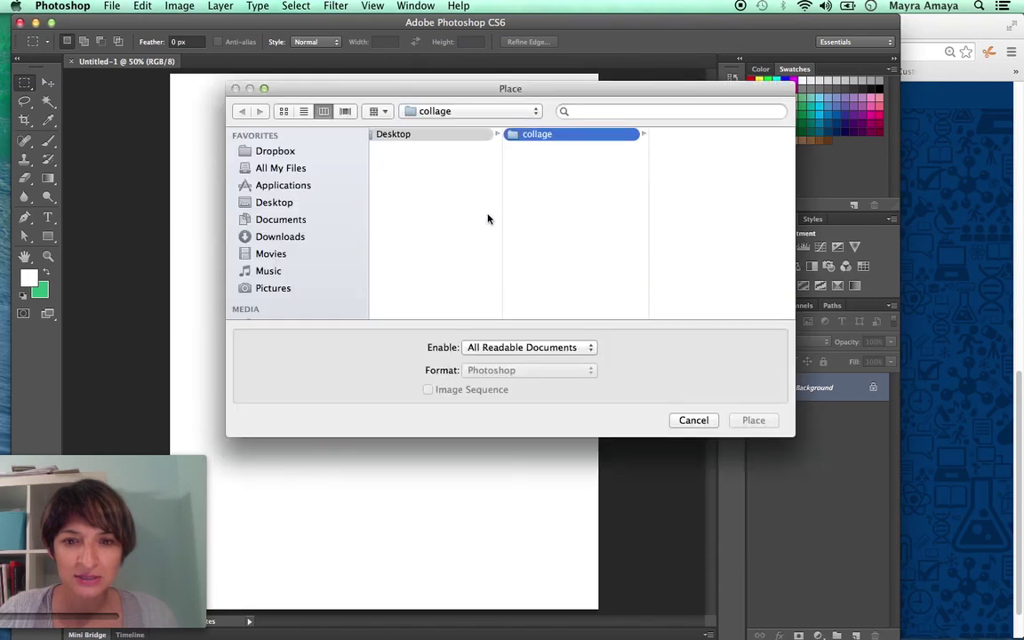
{"action": "left_click", "coordinate": [715, 135]}
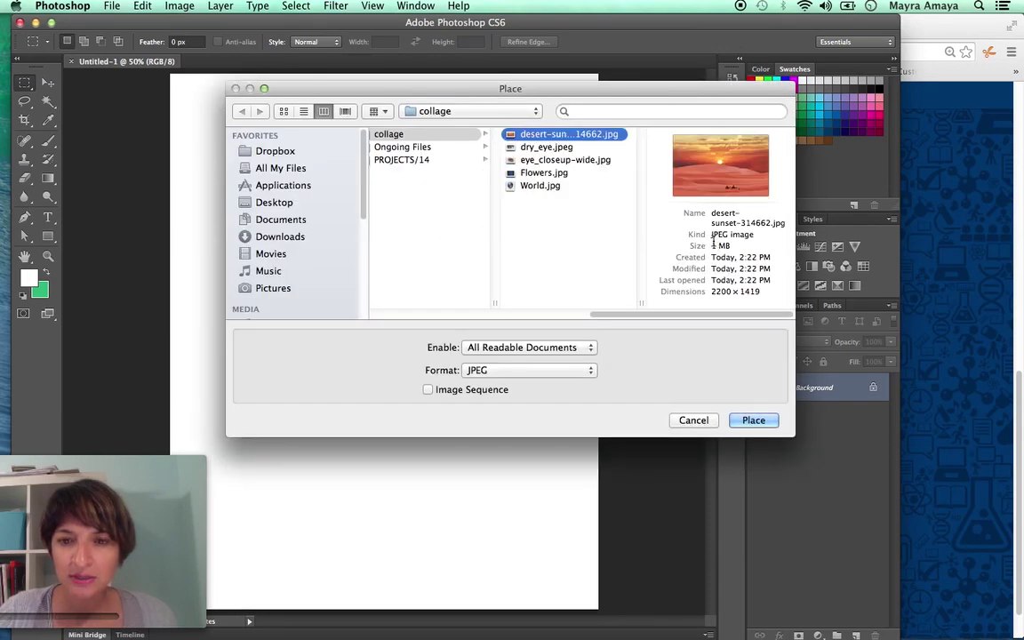
{"action": "left_click", "coordinate": [758, 421]}
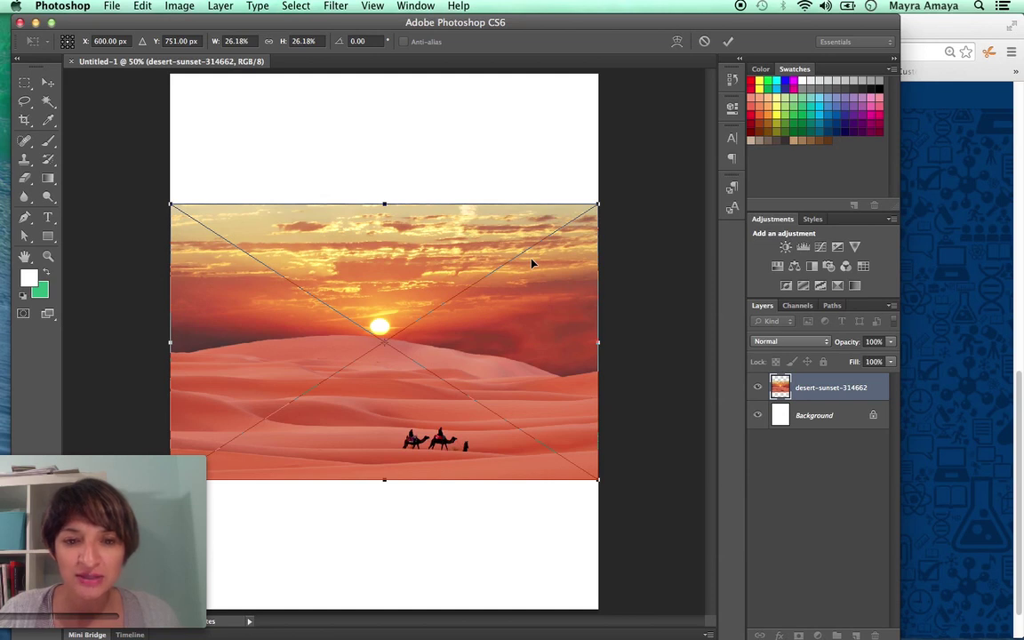
{"action": "left_click", "coordinate": [46, 85]}
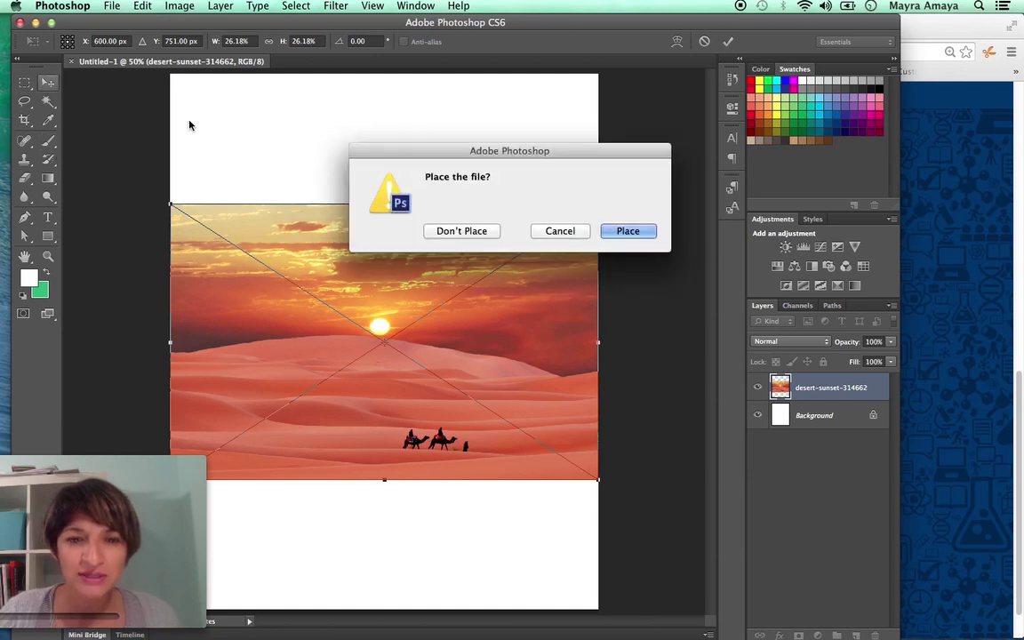
{"action": "left_click", "coordinate": [466, 231]}
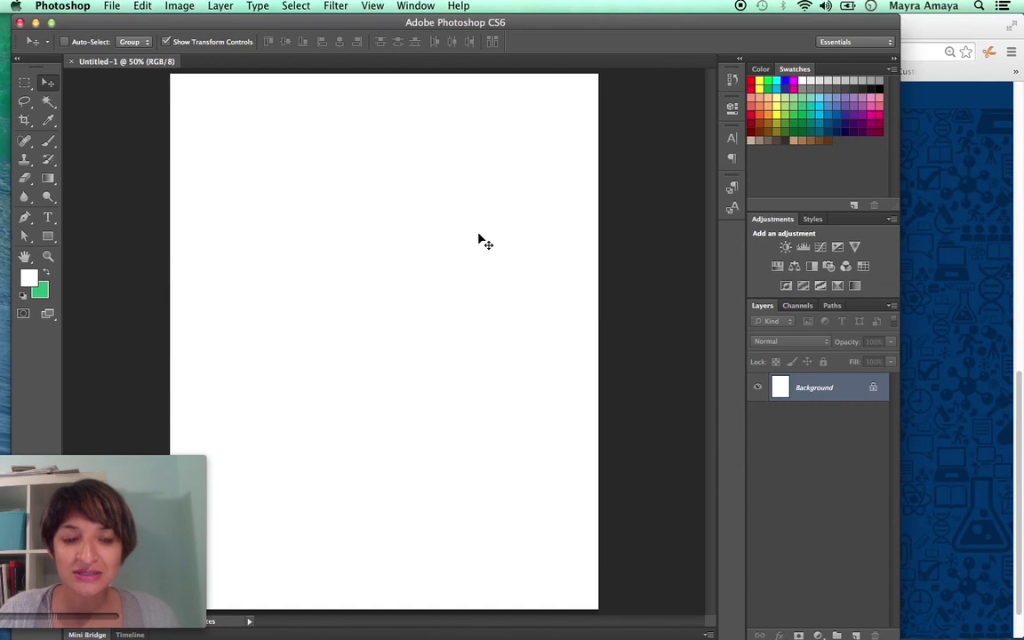
- Turn off Resize Image During Place in Photoshop's General preferences
{"action": "left_click", "coordinate": [74, 9]}
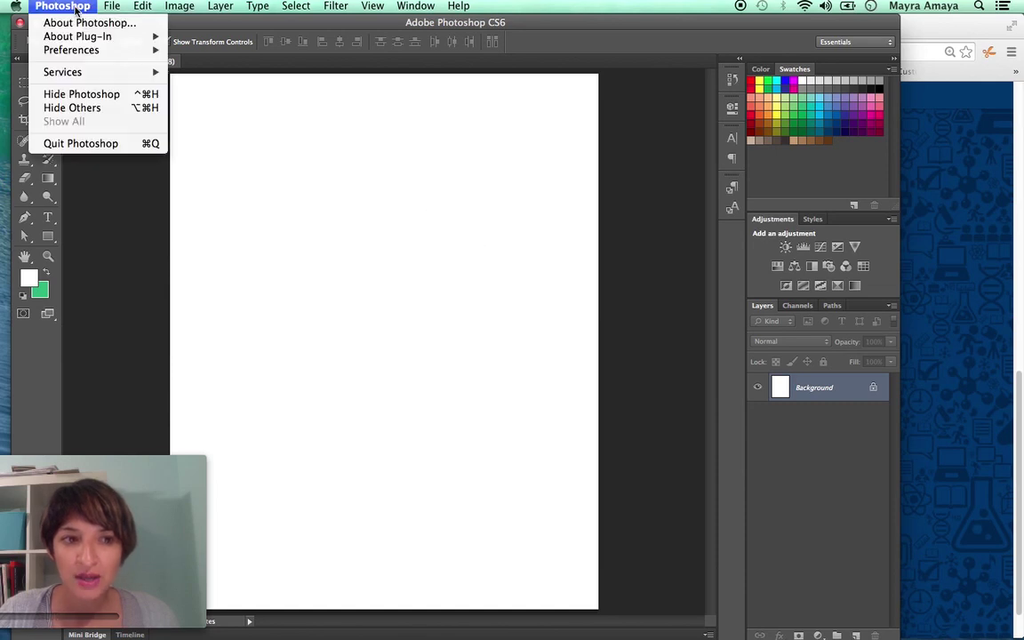
{"action": "mouse_move", "coordinate": [85, 51]}
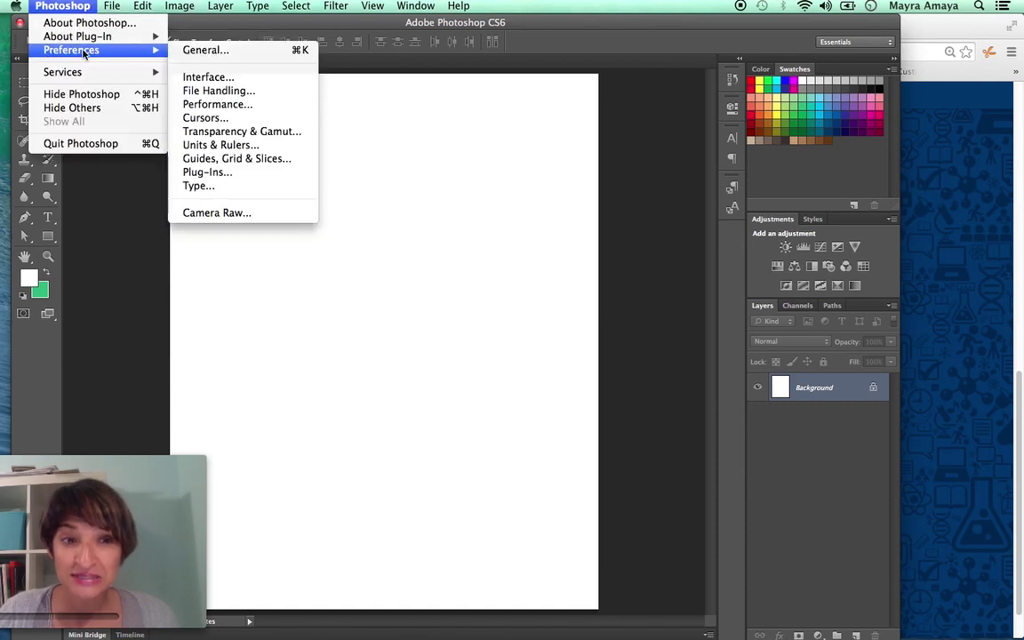
{"action": "left_click", "coordinate": [204, 51]}
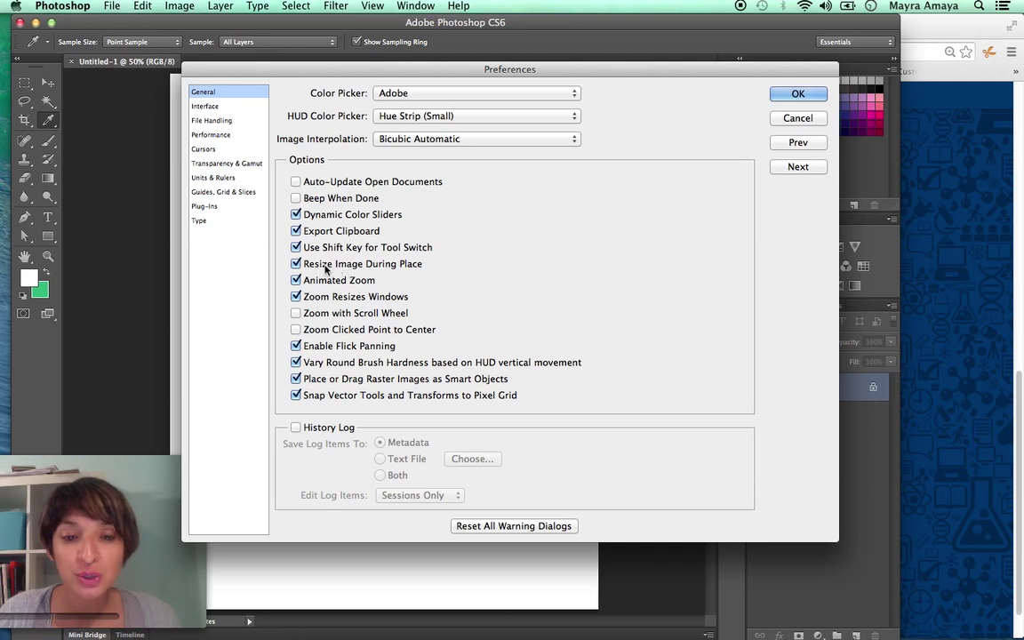
{"action": "left_click", "coordinate": [296, 264]}
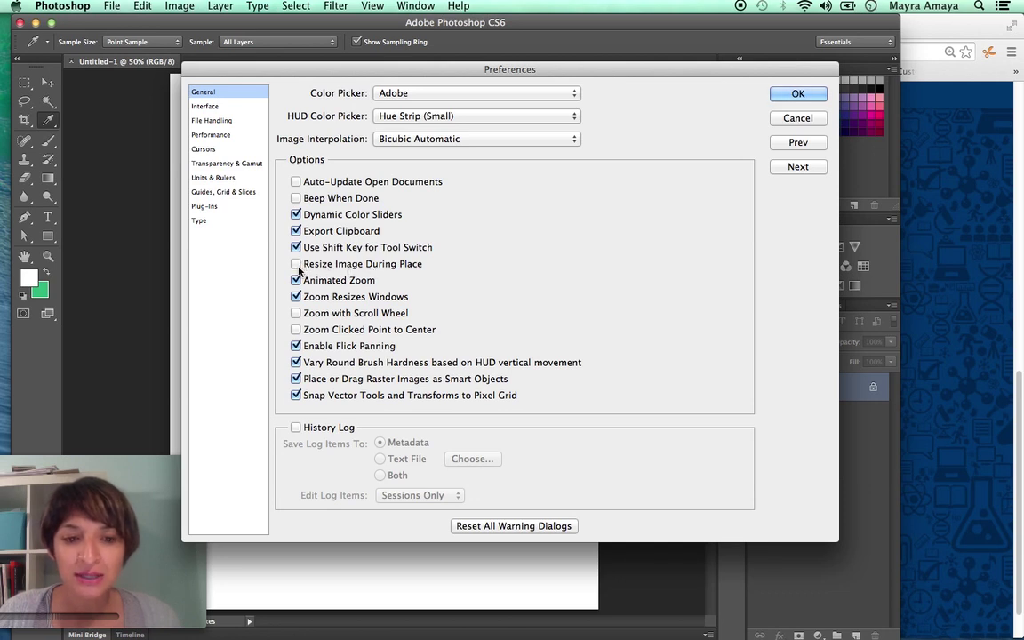
{"action": "left_click", "coordinate": [777, 94]}
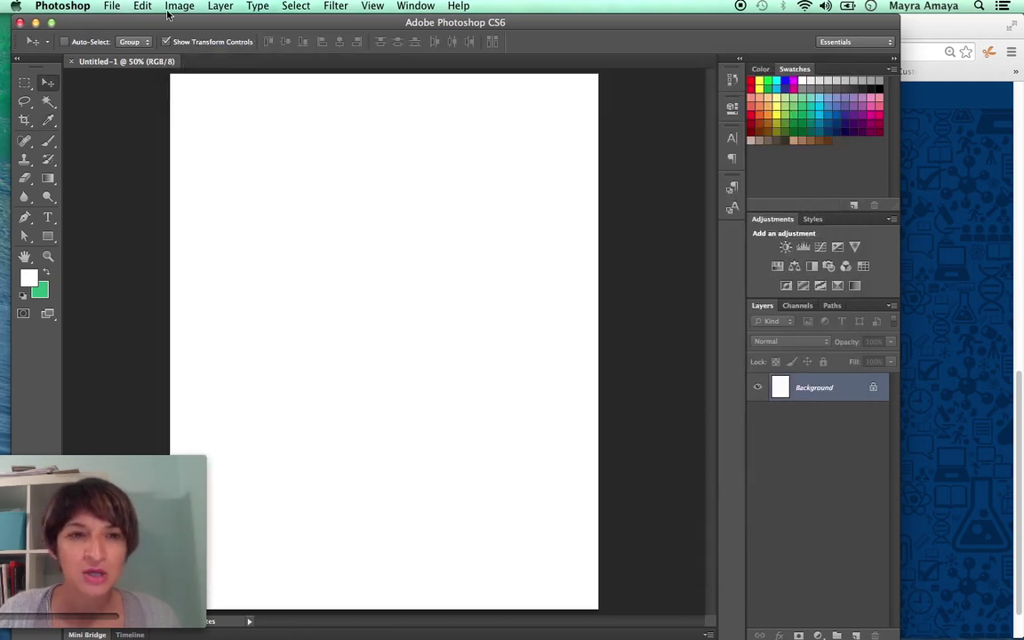
- Place desert-sunset-314662.jpg into the document
{"action": "left_click", "coordinate": [112, 7]}
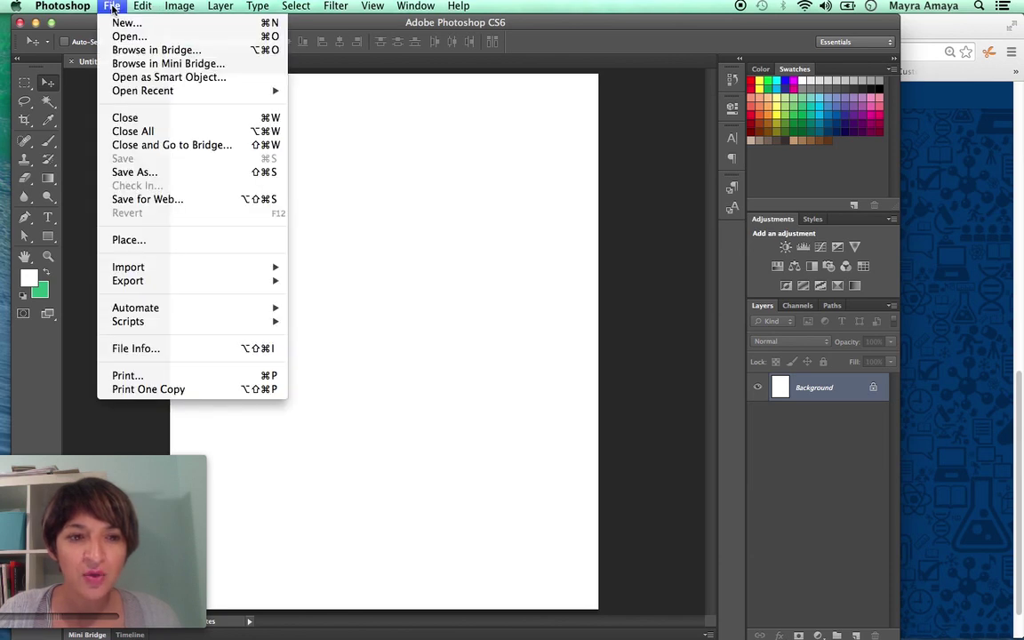
{"action": "left_click", "coordinate": [141, 240]}
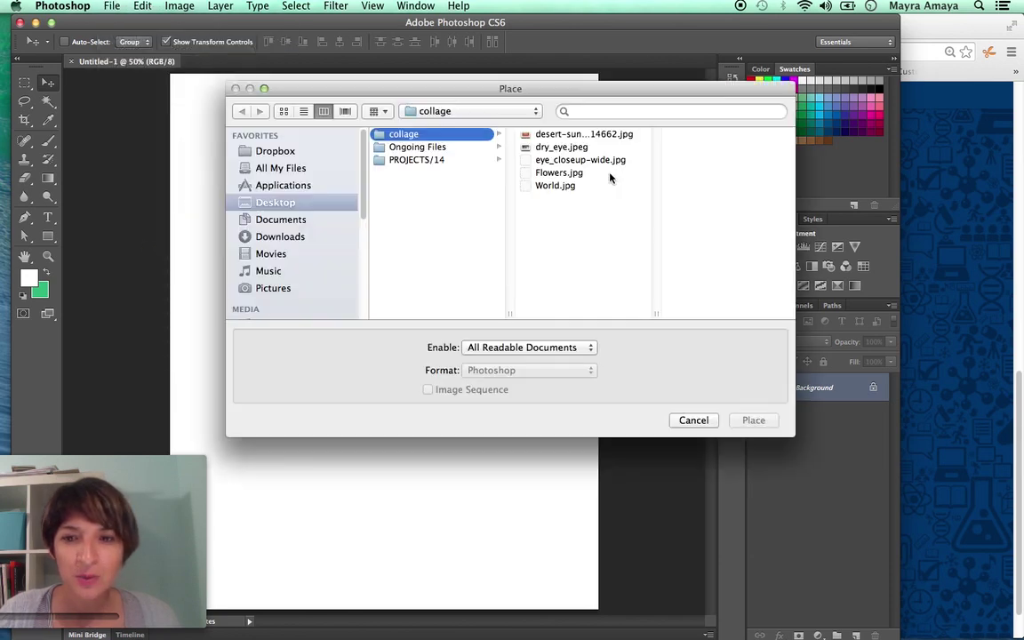
{"action": "left_click", "coordinate": [544, 134]}
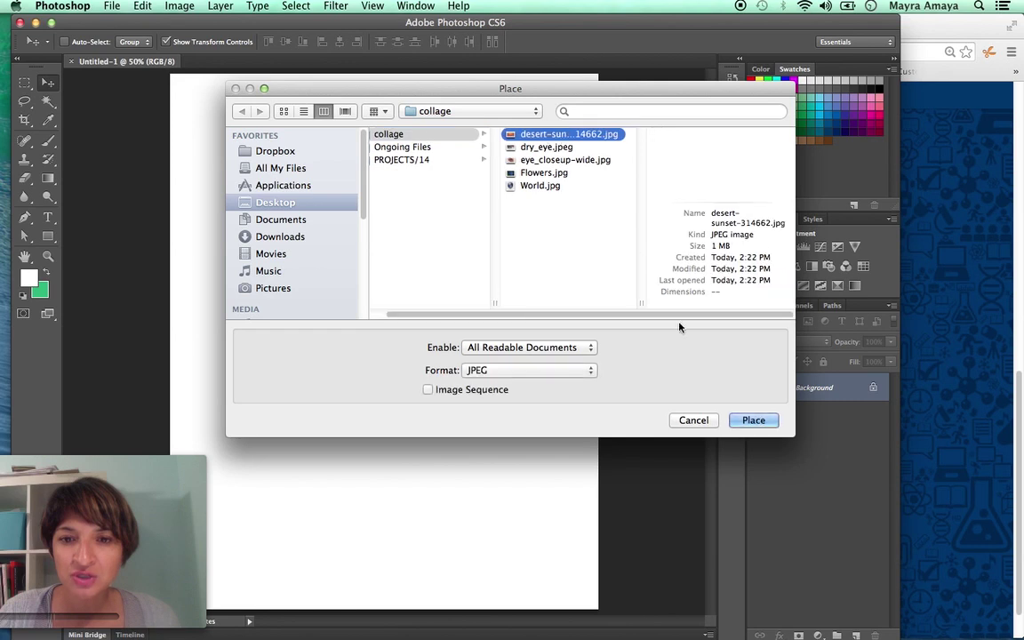
{"action": "left_click", "coordinate": [753, 420]}
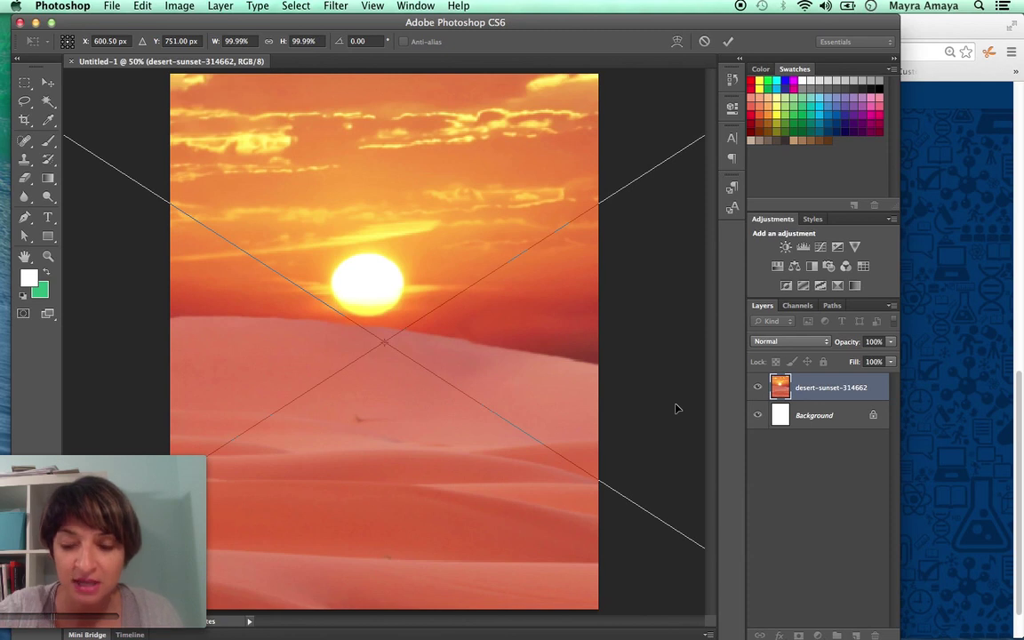
- Zoom out to see the whole image and commit the placement with the Move tool
{"action": "key", "text": "super+minus"}
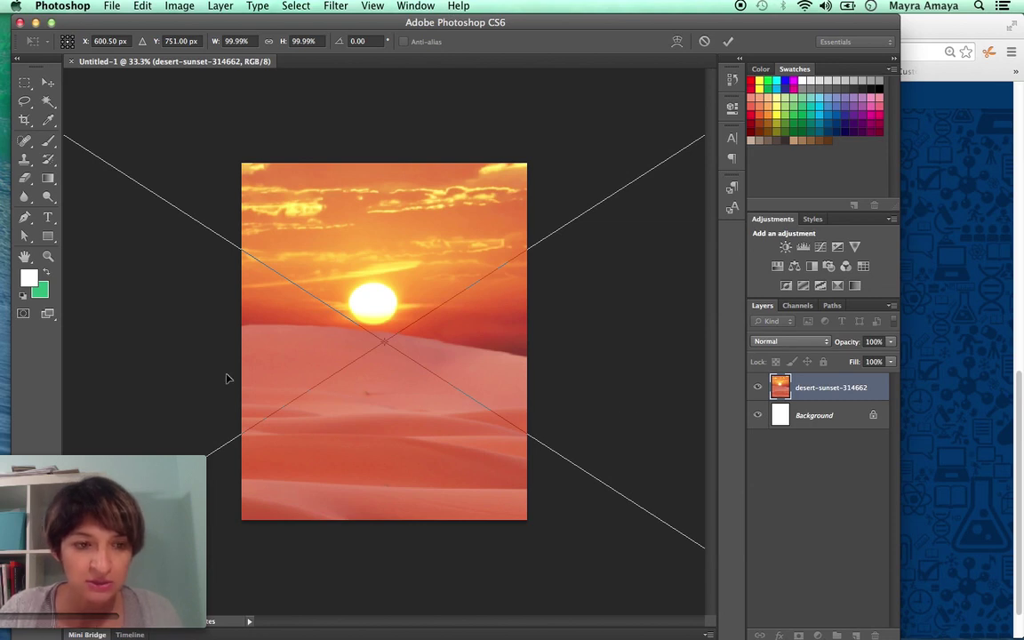
{"action": "left_click", "coordinate": [48, 256]}
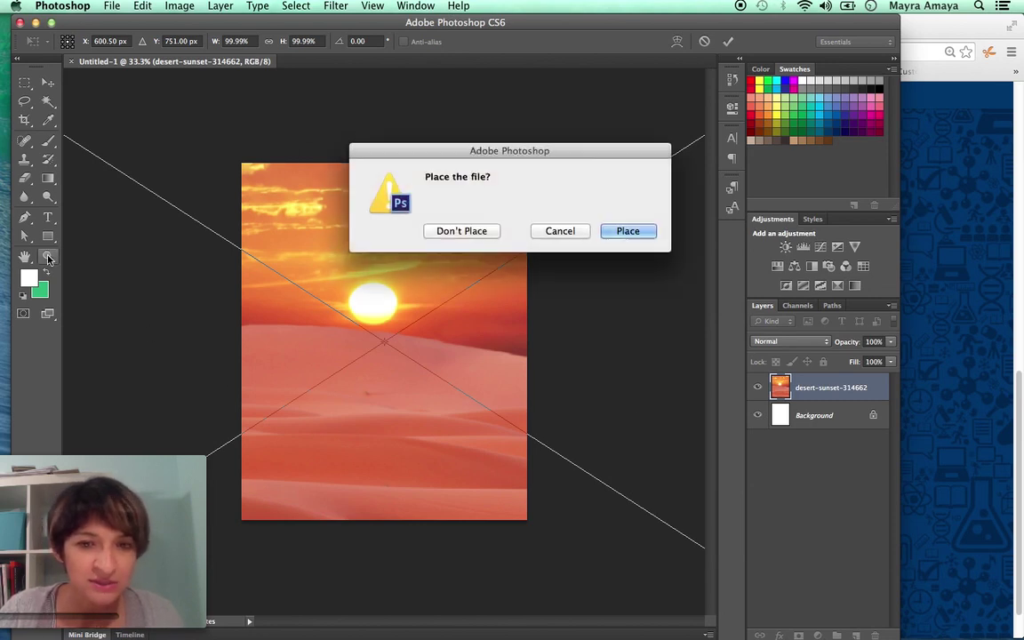
{"action": "left_click", "coordinate": [551, 233]}
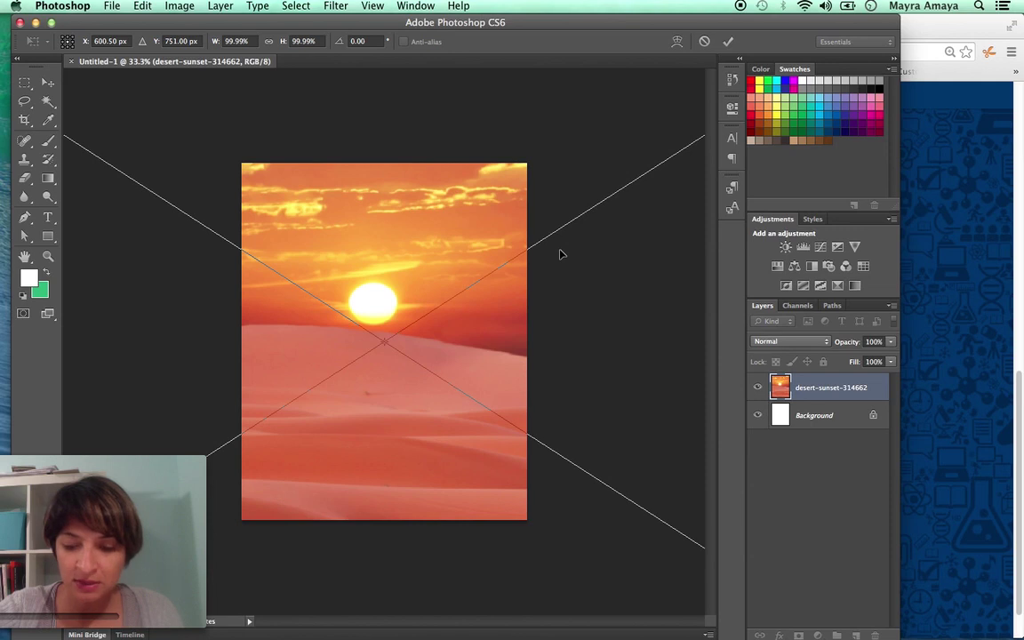
{"action": "key", "text": "super+minus"}
{"action": "key", "text": "super+minus"}
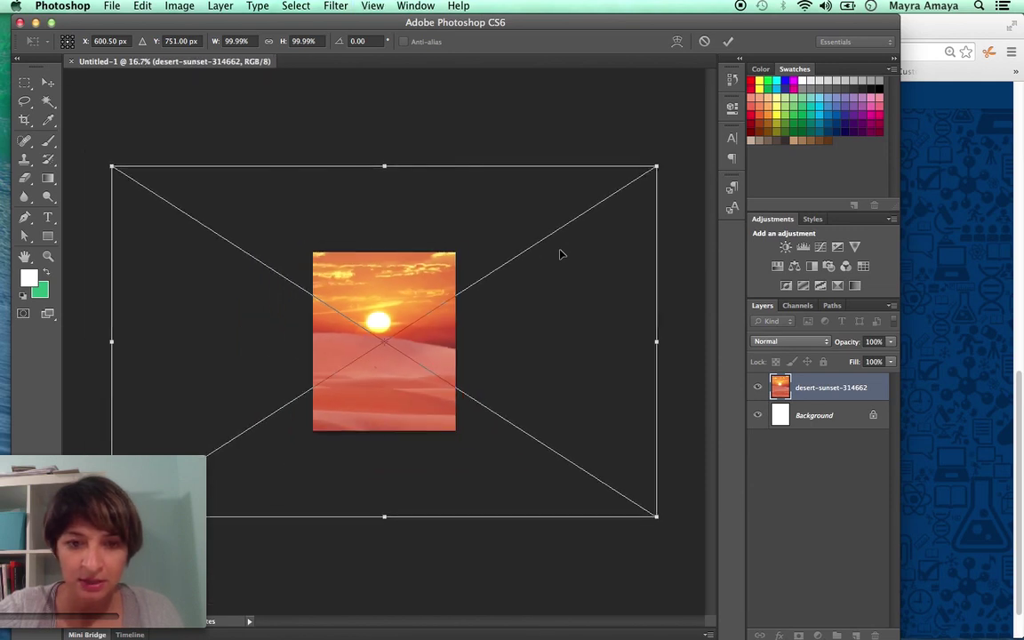
{"action": "left_click", "coordinate": [48, 84]}
{"action": "left_click", "coordinate": [621, 229]}
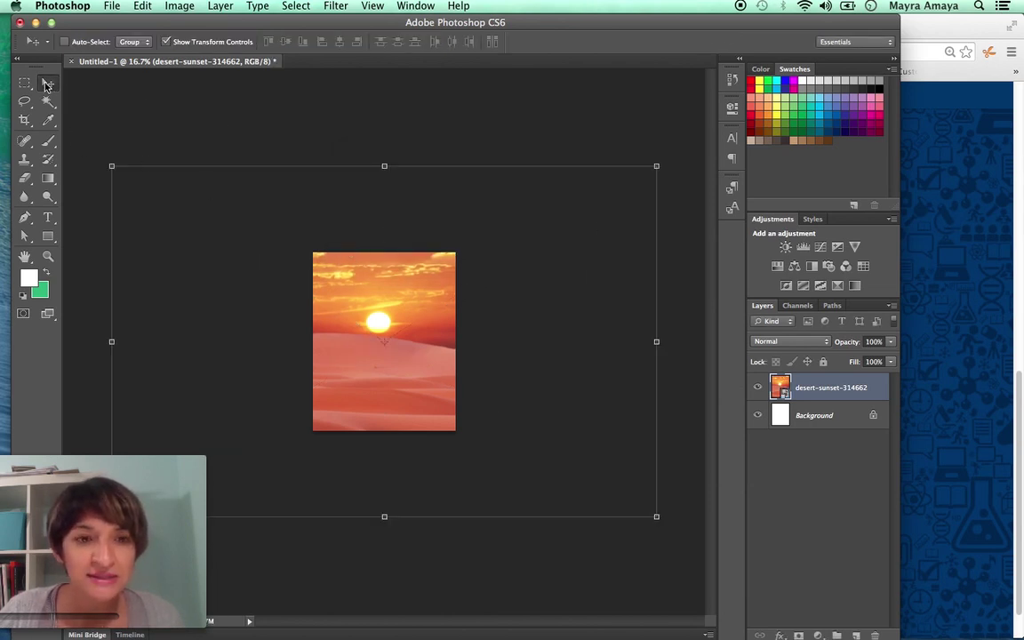
- Scale the desert-sunset layer to about 53% and shift it left so the camels show
{"action": "left_click", "coordinate": [165, 42]}
{"action": "left_click", "coordinate": [166, 43]}
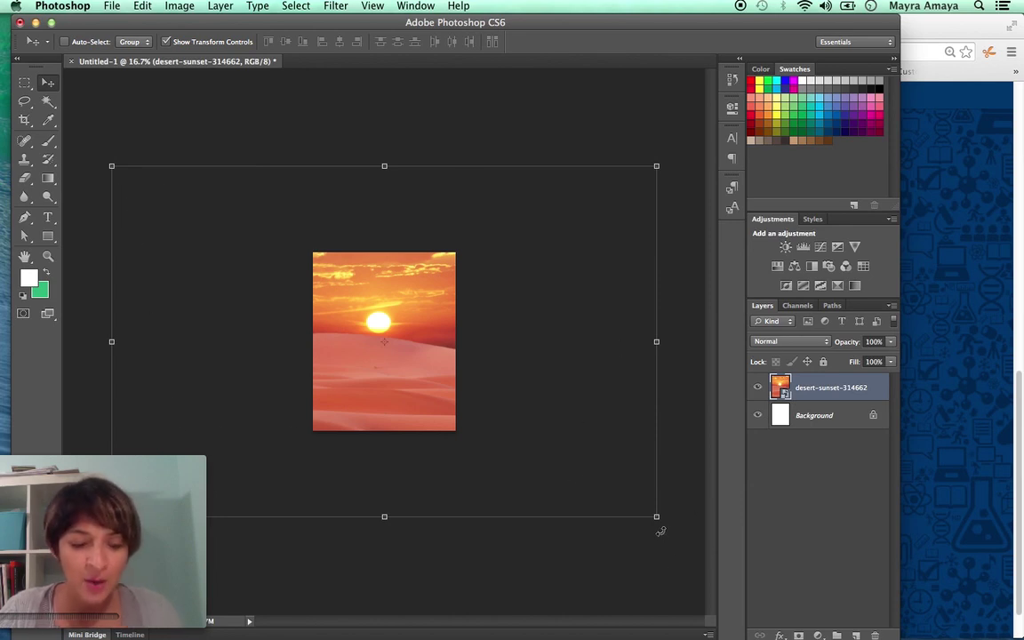
{"action": "left_click_drag", "start_coordinate": [656, 517], "coordinate": [530, 435]}
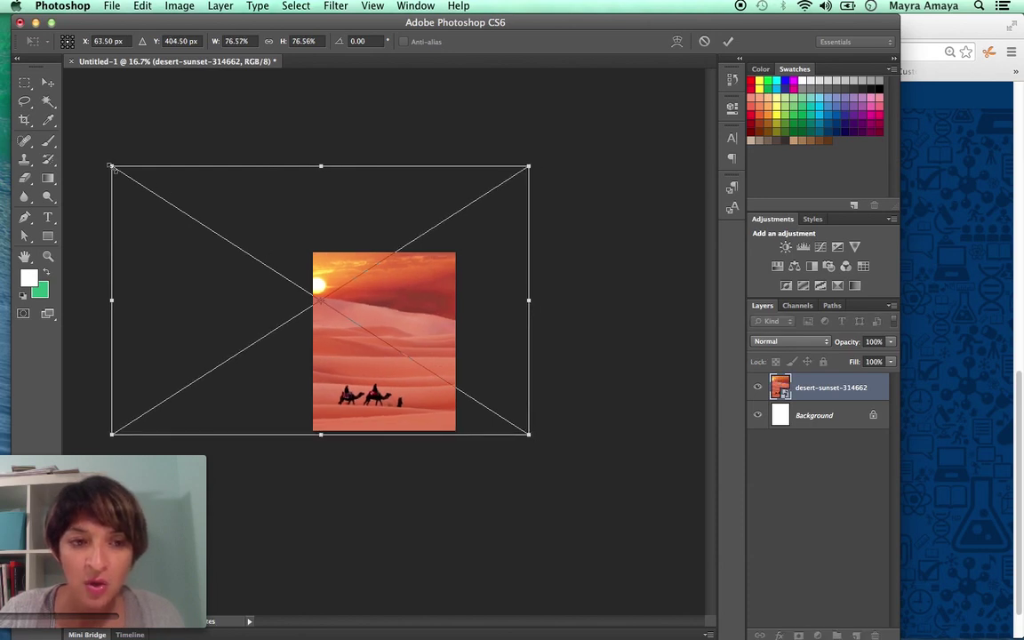
{"action": "left_click_drag", "start_coordinate": [113, 168], "coordinate": [232, 256]}
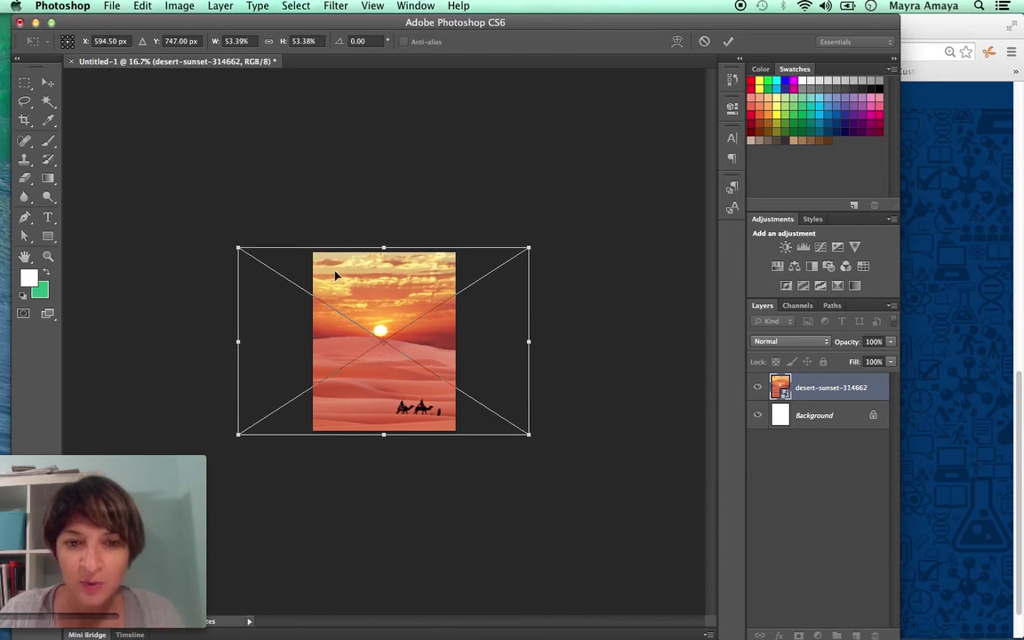
{"action": "key", "text": "Return"}
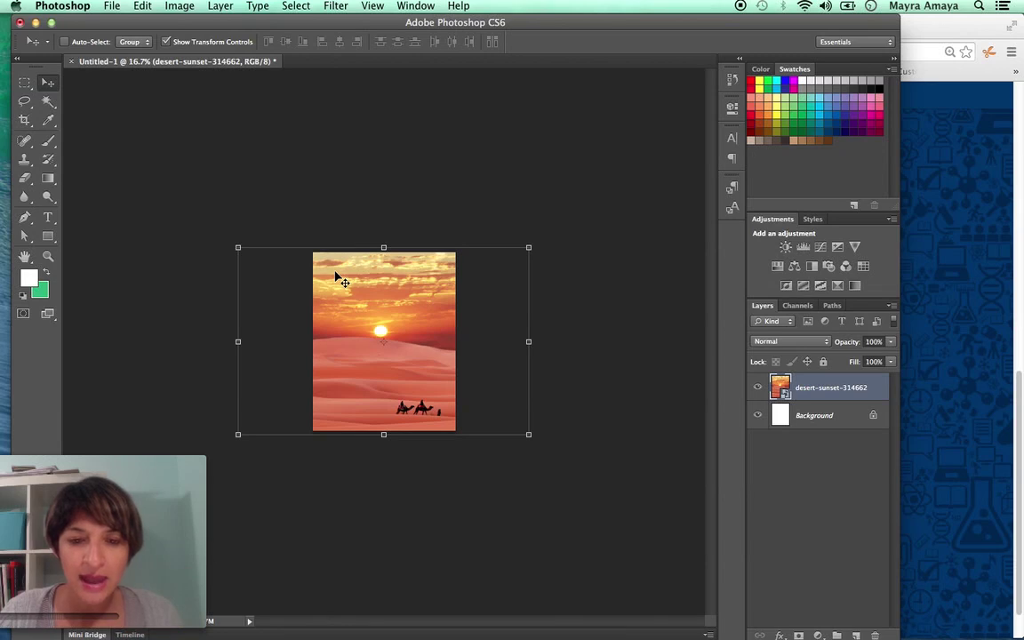
{"action": "left_click_drag", "start_coordinate": [428, 359], "coordinate": [362, 361]}
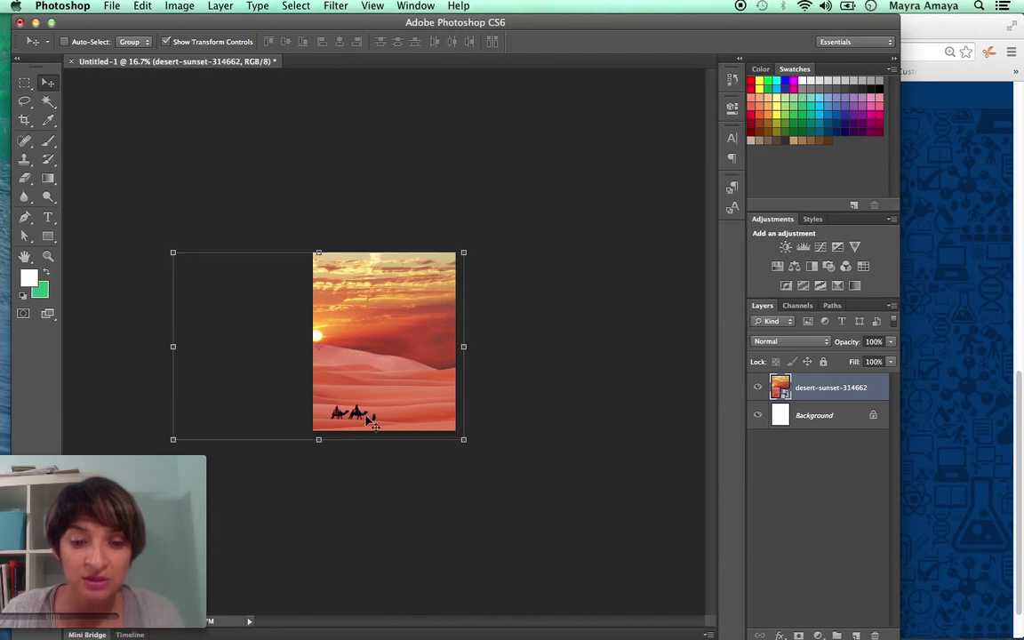
{"action": "left_click_drag", "start_coordinate": [421, 378], "coordinate": [422, 375]}
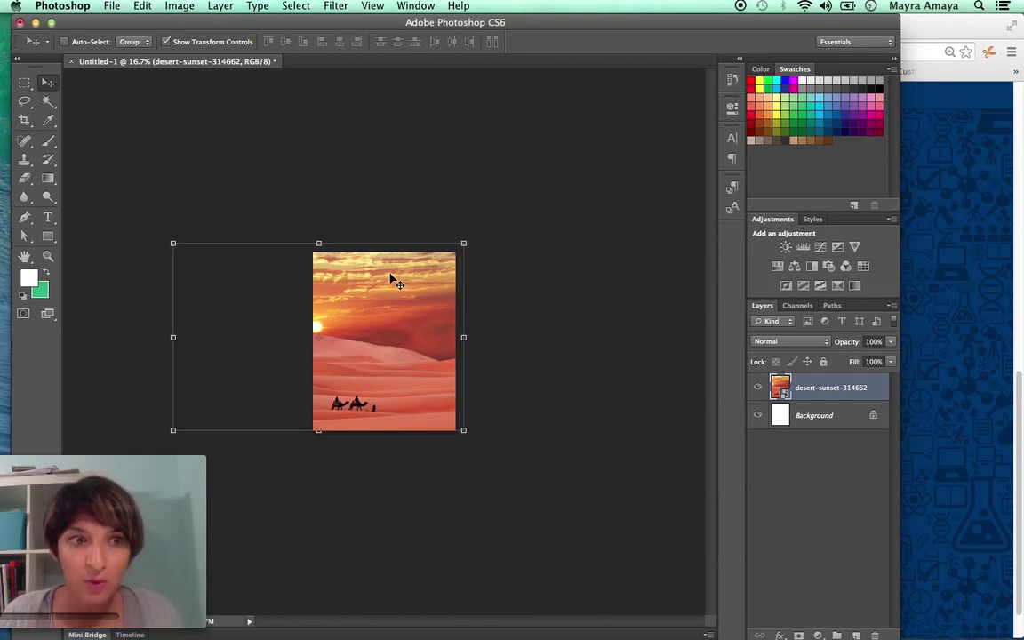
- Place Flowers.jpg into the document
{"action": "left_click", "coordinate": [112, 6]}
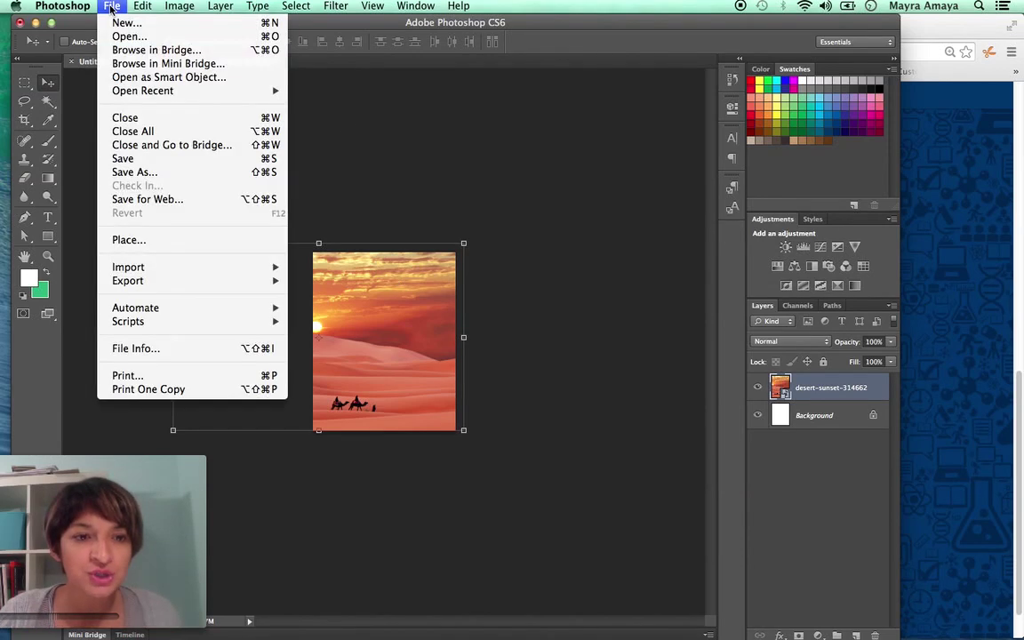
{"action": "left_click", "coordinate": [135, 240]}
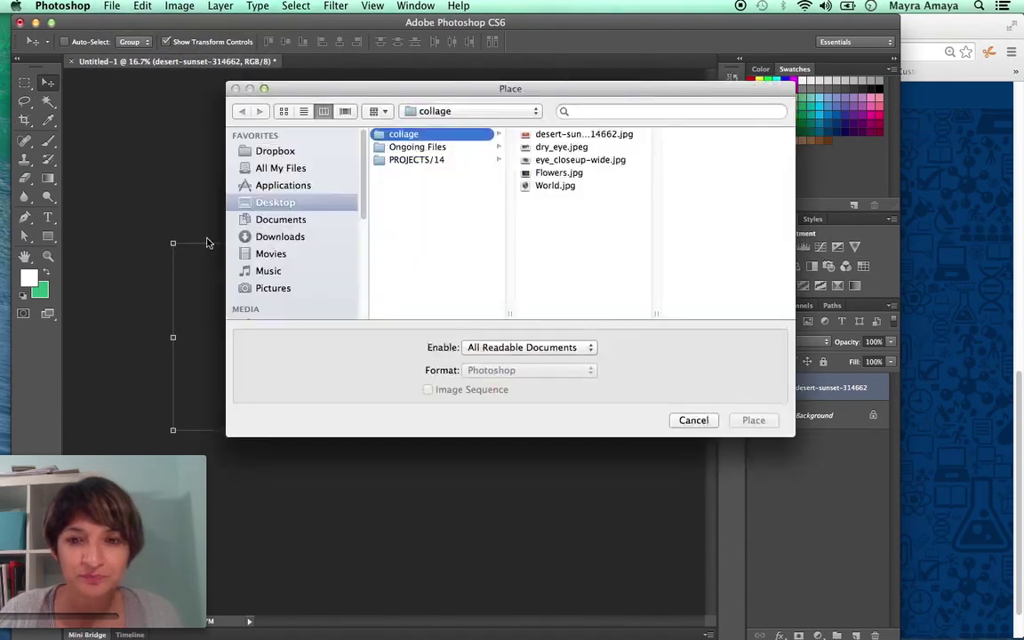
{"action": "left_click", "coordinate": [556, 175]}
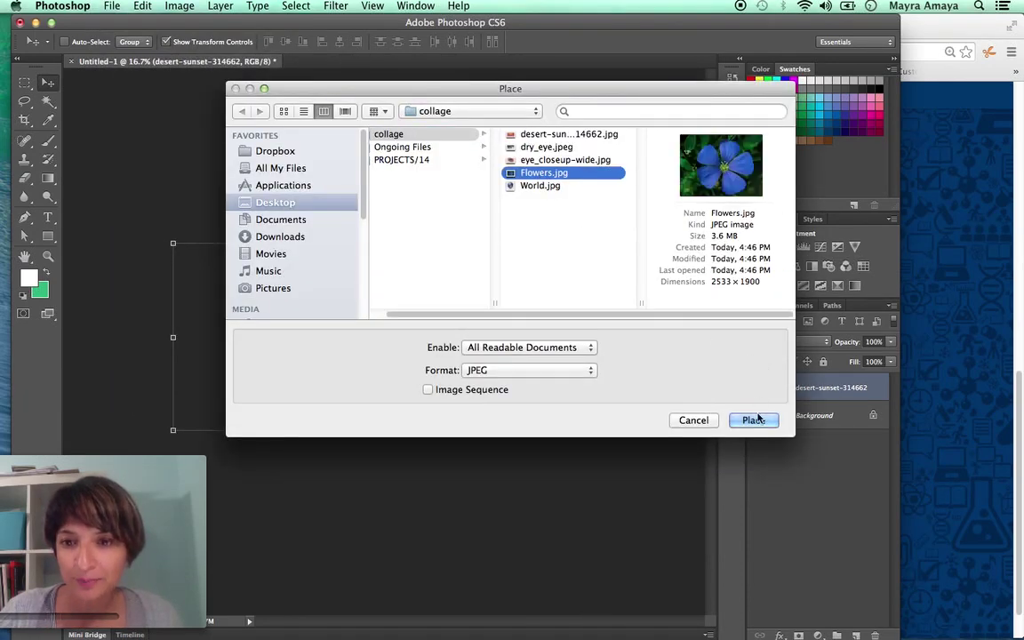
{"action": "left_click", "coordinate": [753, 420]}
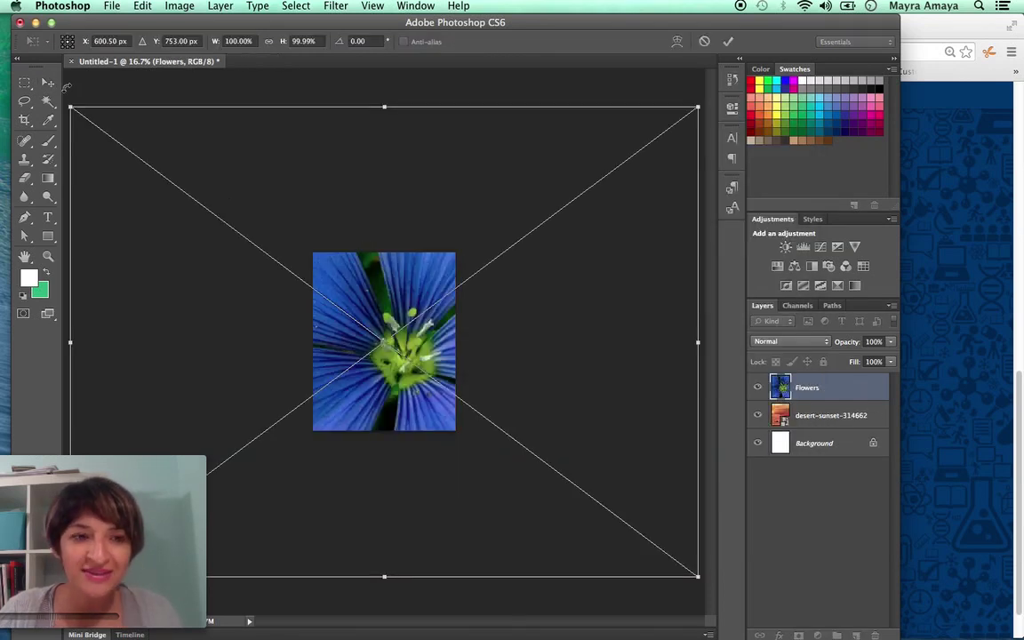
- Scale the Flowers image down to about 41% and commit the transform
{"action": "left_click_drag", "start_coordinate": [71, 106], "coordinate": [257, 246]}
{"action": "left_click_drag", "start_coordinate": [376, 270], "coordinate": [273, 186]}
{"action": "left_click_drag", "start_coordinate": [596, 491], "coordinate": [515, 449]}
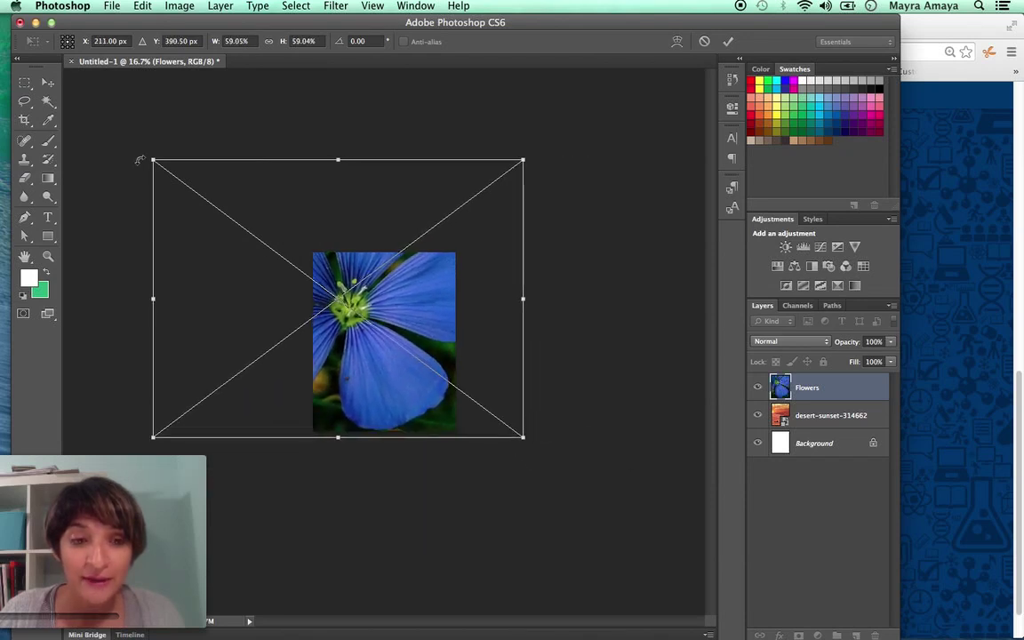
{"action": "left_click_drag", "start_coordinate": [152, 161], "coordinate": [273, 249]}
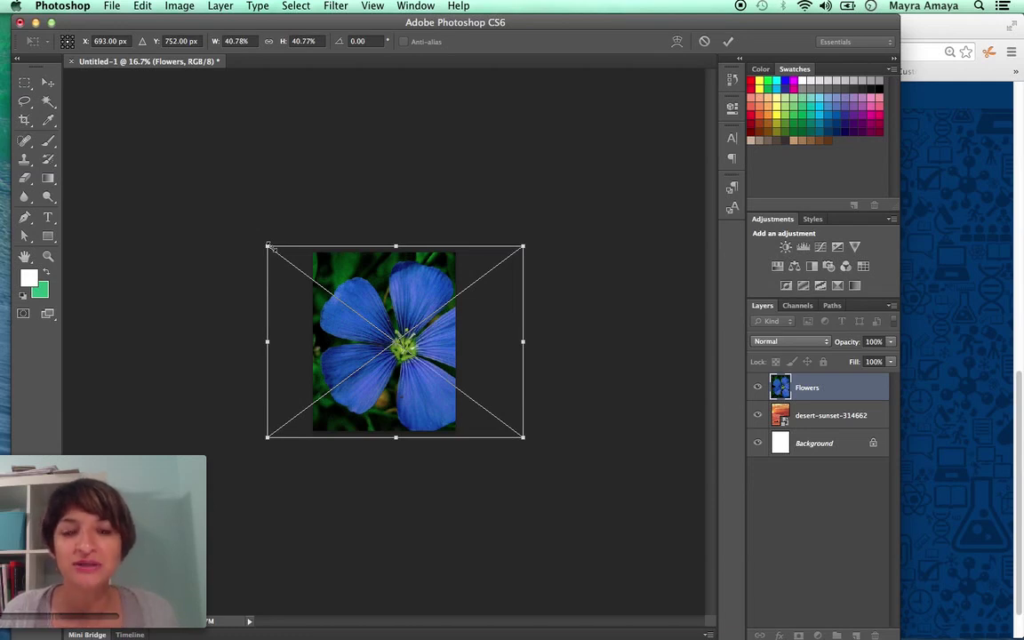
{"action": "key", "text": "Return"}
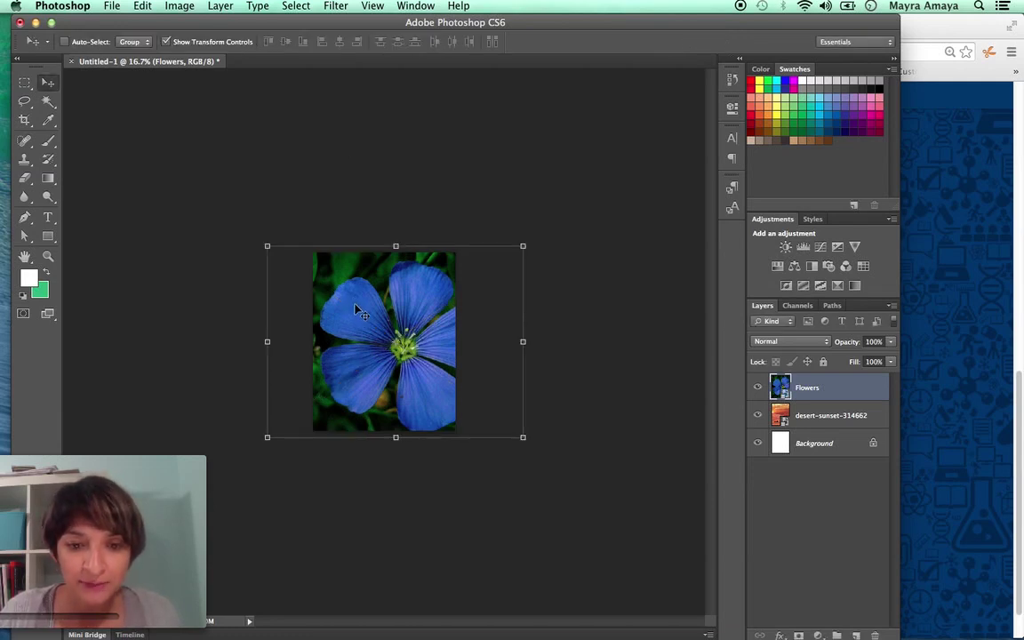
- Reposition the Flowers layer, toggling its visibility to compare it with the desert dunes beneath
{"action": "left_click_drag", "start_coordinate": [351, 316], "coordinate": [336, 316]}
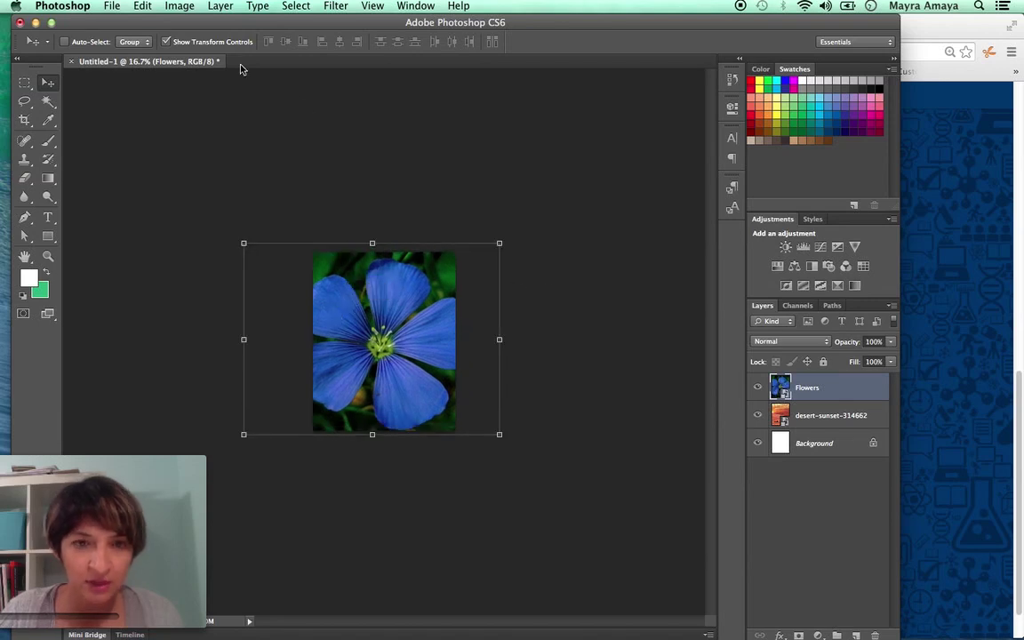
{"action": "left_click", "coordinate": [165, 43]}
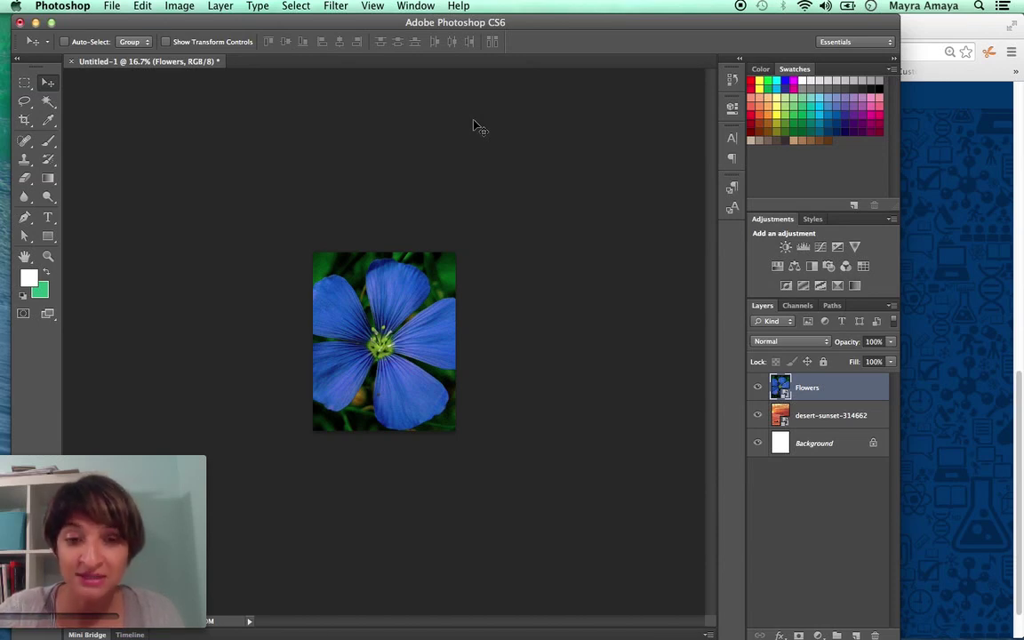
{"action": "key", "text": "super+plus"}
{"action": "key", "text": "super+plus"}
{"action": "key", "text": "super+plus"}
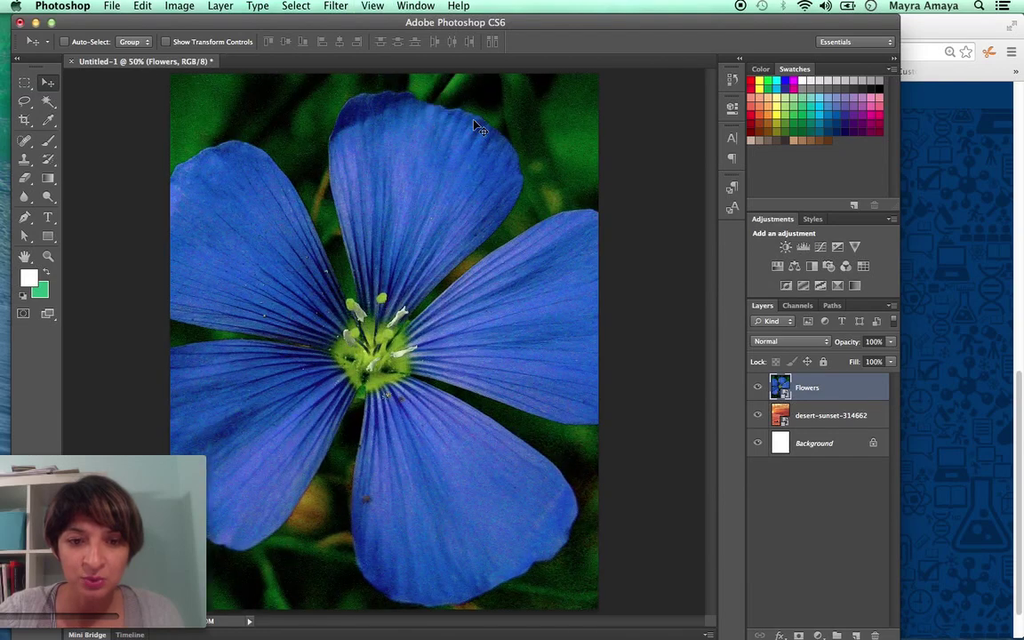
{"action": "key", "text": "super+minus"}
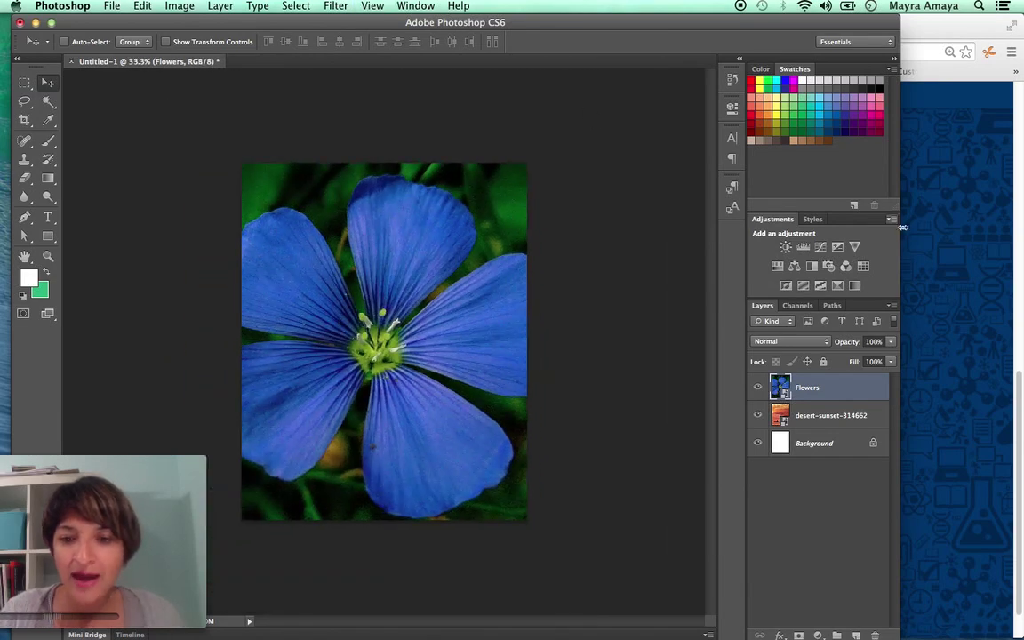
{"action": "left_click", "coordinate": [758, 389]}
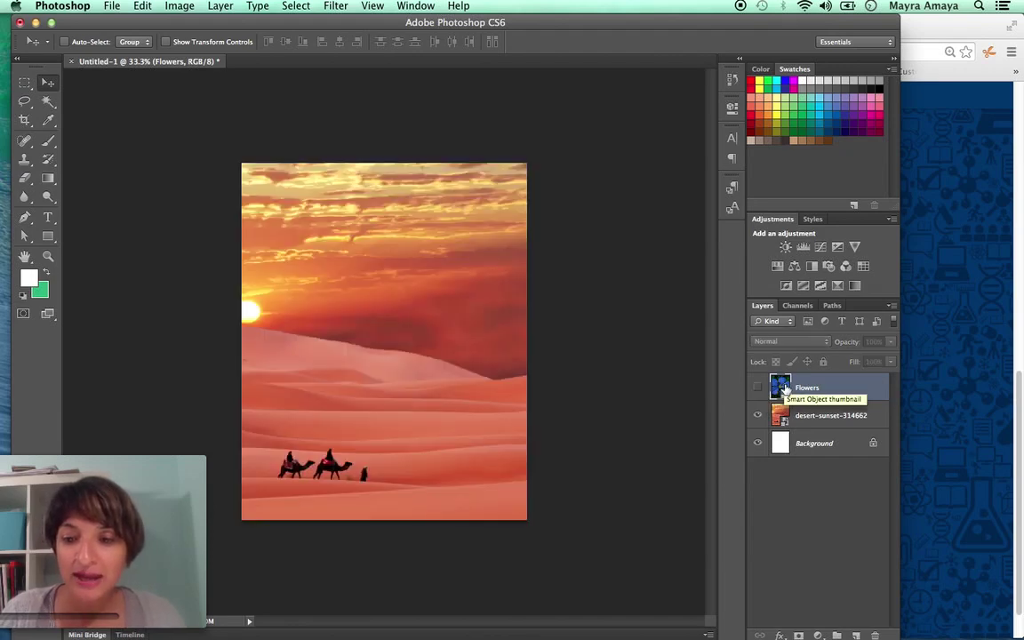
{"action": "left_click", "coordinate": [758, 387]}
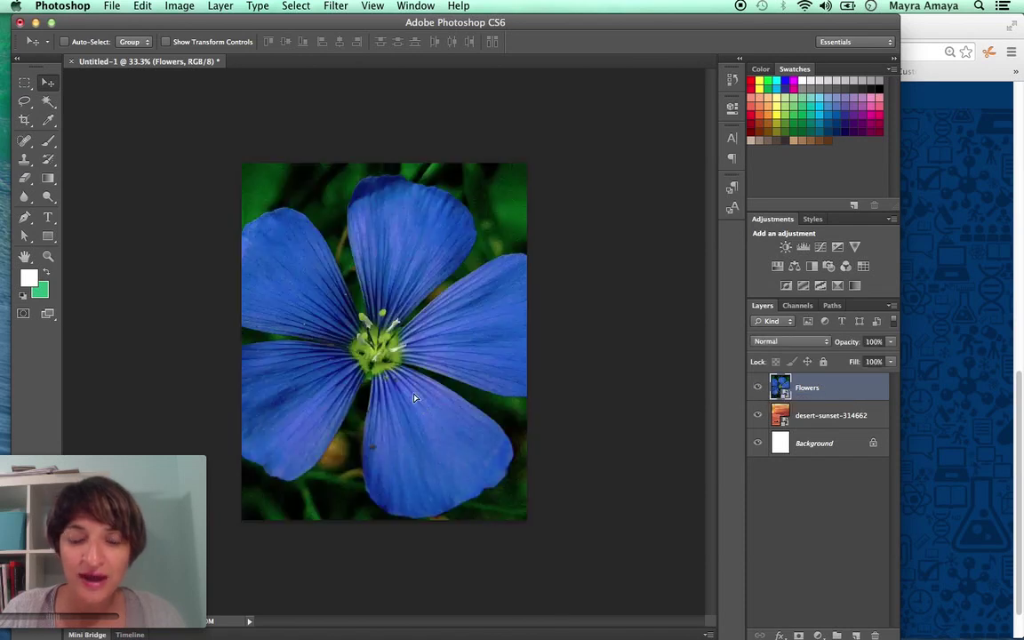
{"action": "left_click_drag", "start_coordinate": [363, 332], "coordinate": [413, 285]}
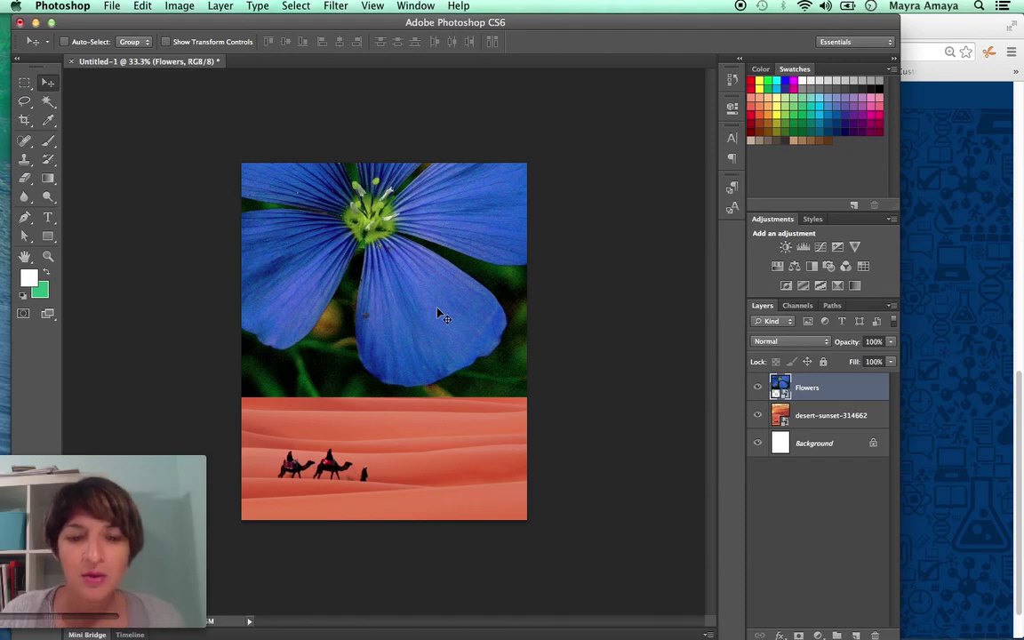
{"action": "left_click_drag", "start_coordinate": [438, 313], "coordinate": [438, 433]}
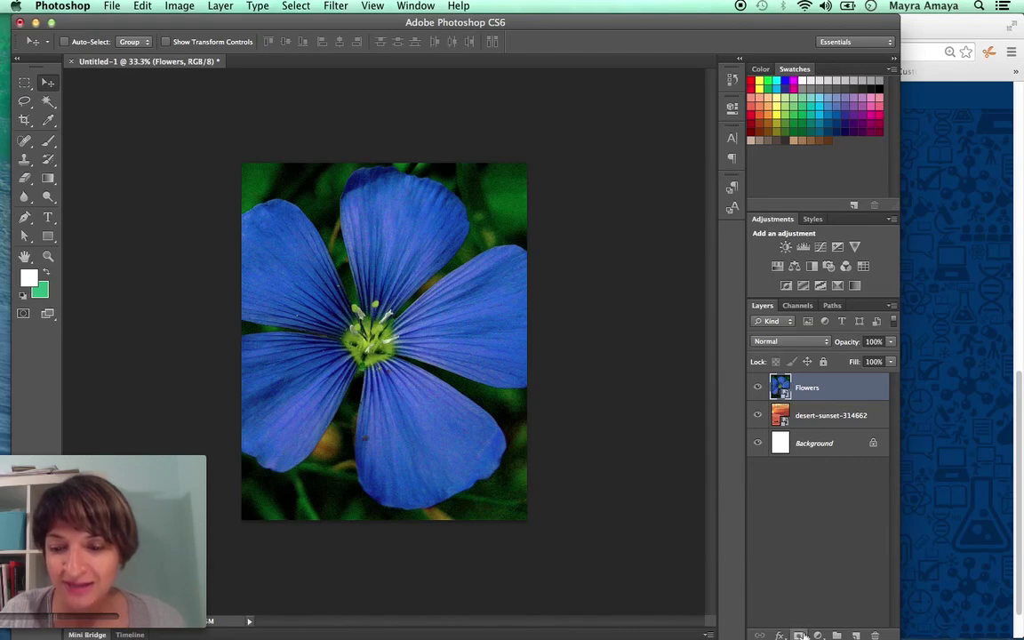
- Keep the Flowers layer covering the entire 8 × 10 page over the desert
{"action": "mouse_move", "coordinate": [783, 633]}
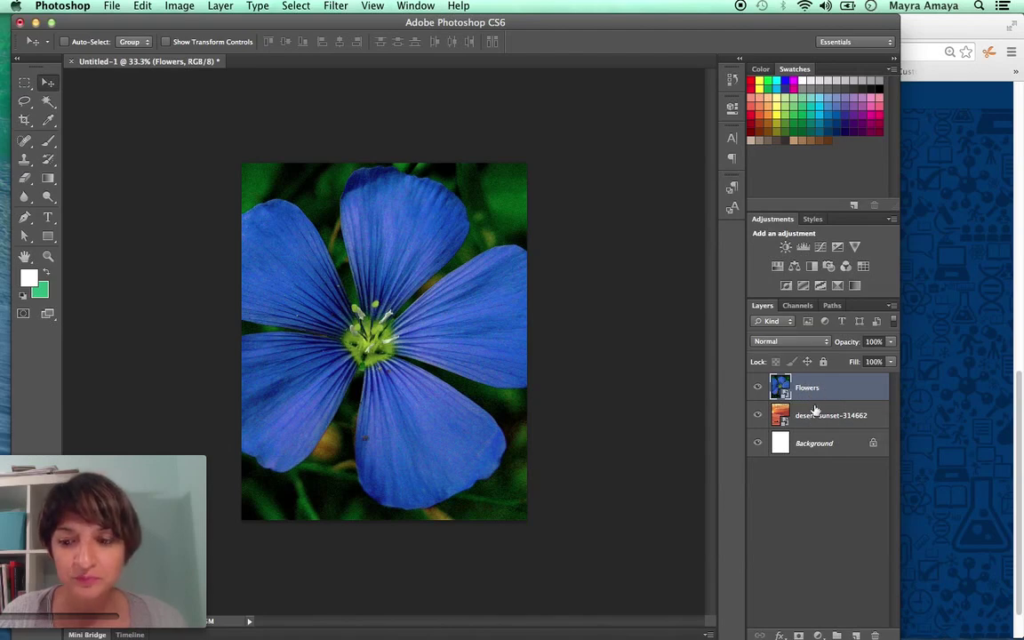
- Add a white layer mask to the Flowers layer and select the mask for editing
{"action": "left_click", "coordinate": [800, 635]}
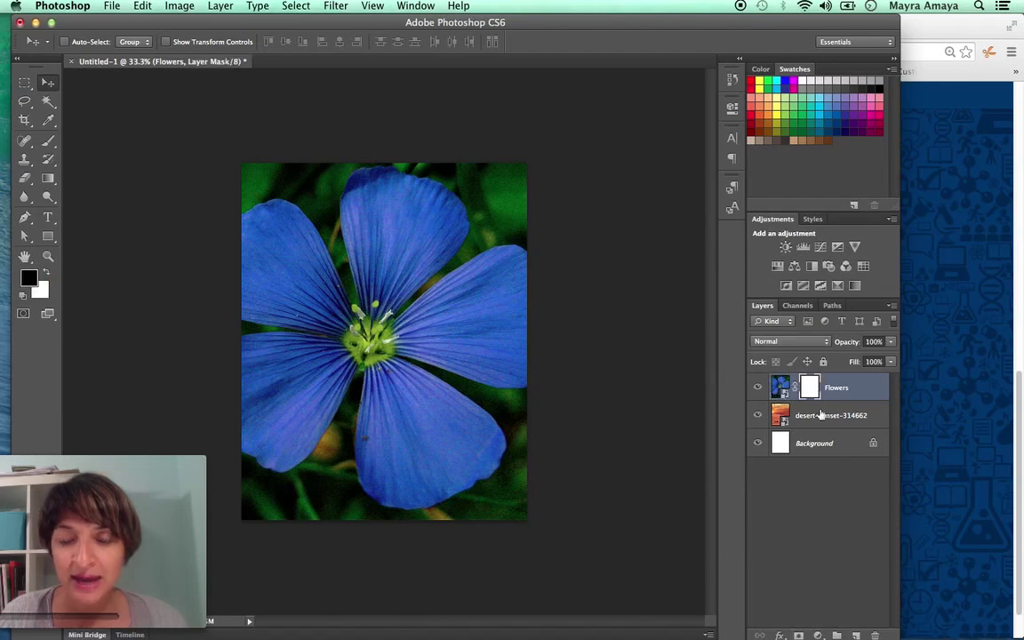
{"action": "left_click", "coordinate": [778, 384]}
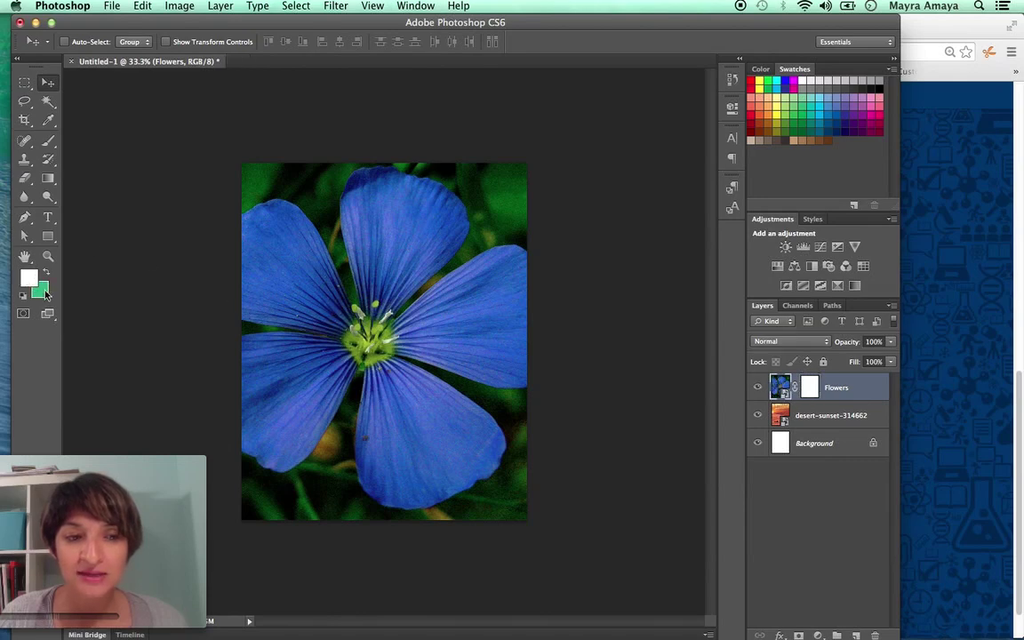
{"action": "left_click", "coordinate": [812, 388]}
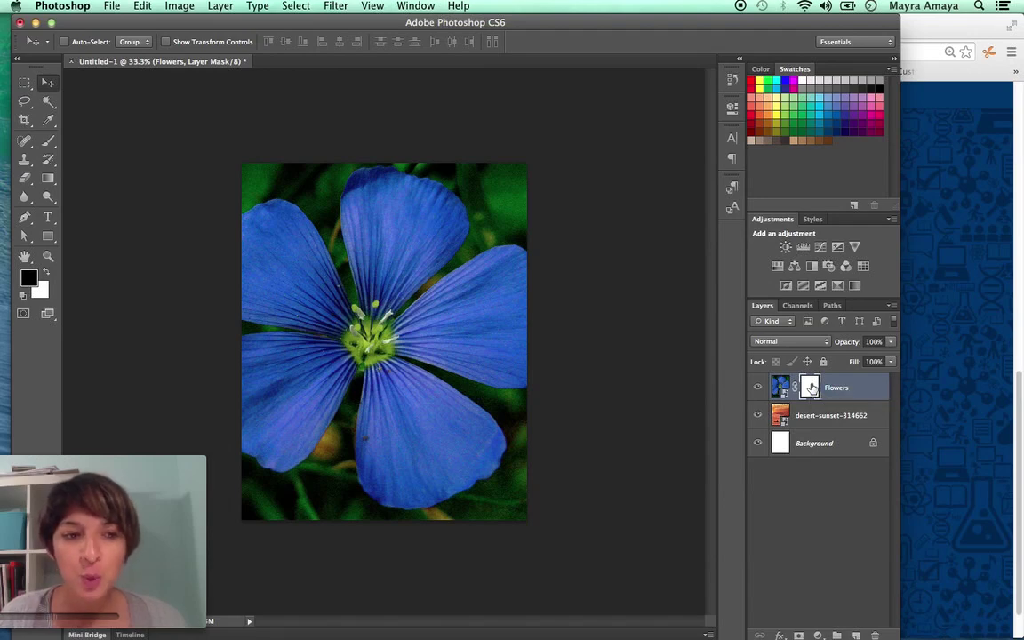
- Redraw black-to-white gradients on the Flowers mask until the flower fills the top and fades into the desert
{"action": "left_click", "coordinate": [48, 177]}
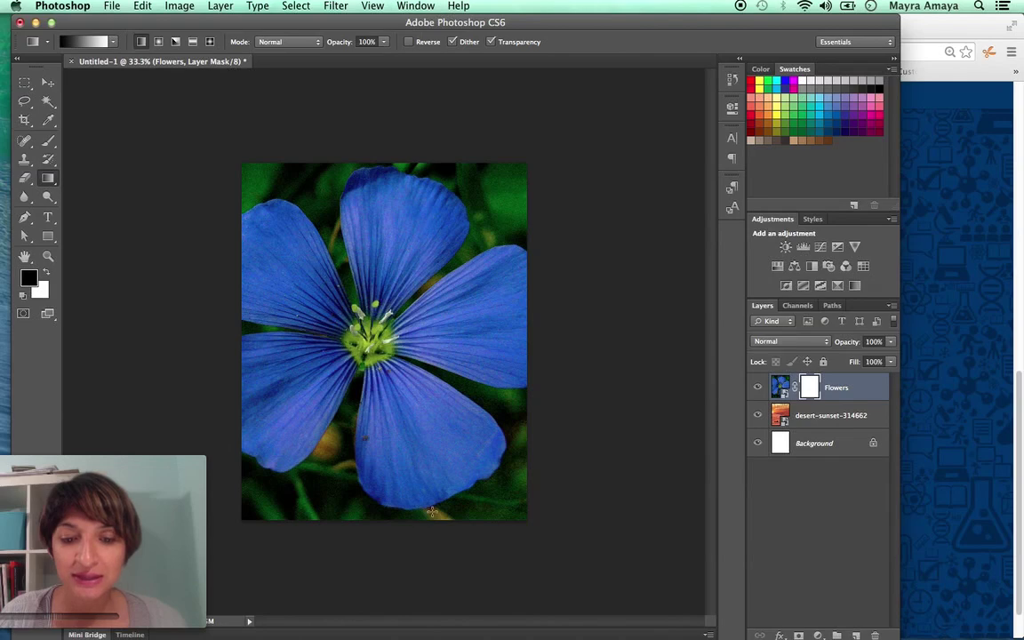
{"action": "left_click_drag", "start_coordinate": [431, 510], "coordinate": [365, 334]}
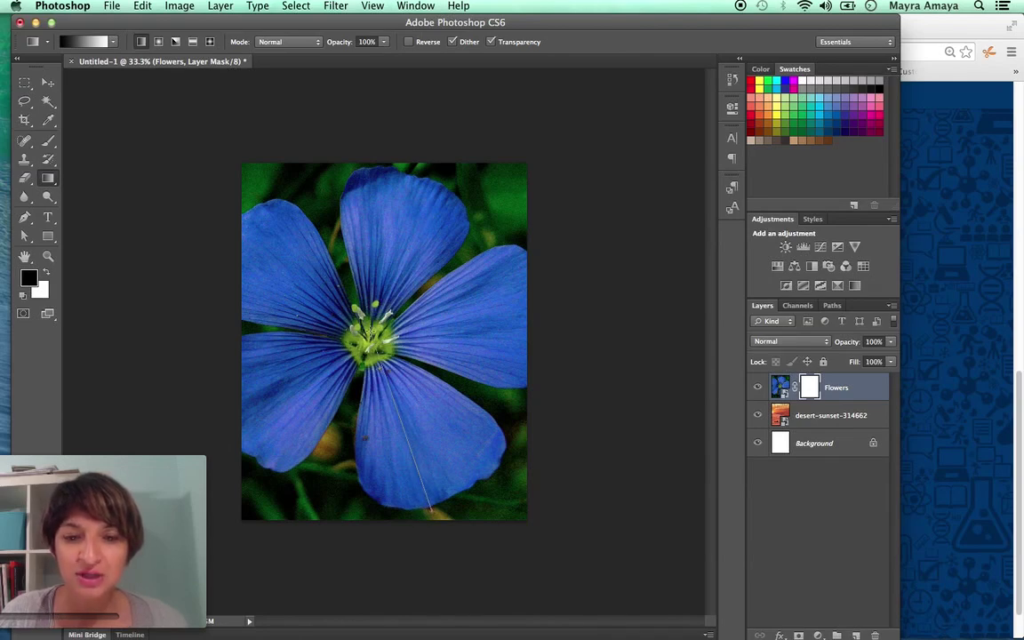
{"action": "left_click_drag", "start_coordinate": [367, 332], "coordinate": [367, 331]}
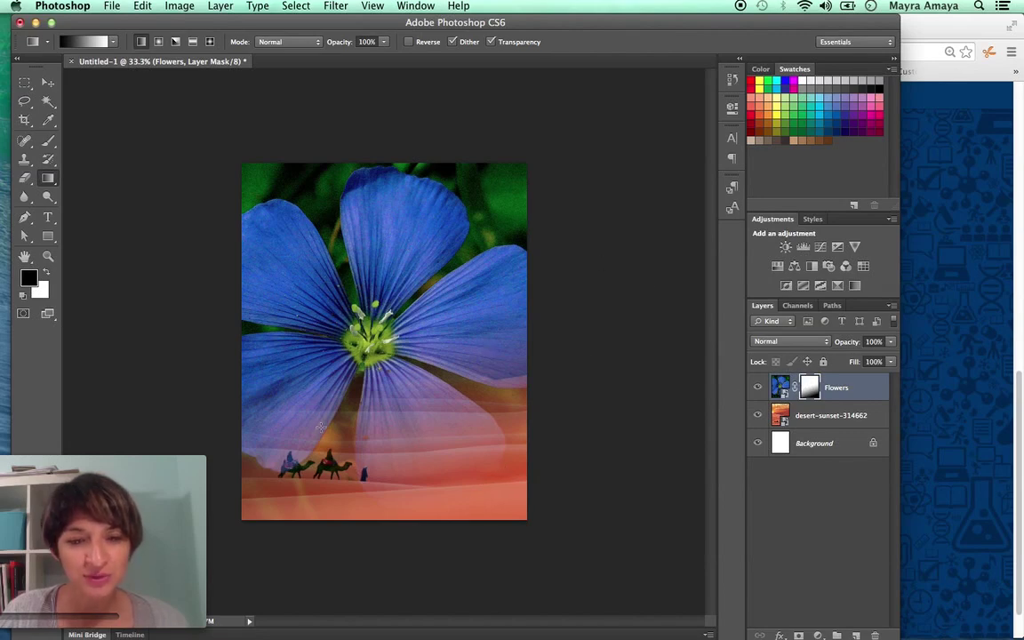
{"action": "left_click_drag", "start_coordinate": [272, 373], "coordinate": [323, 449]}
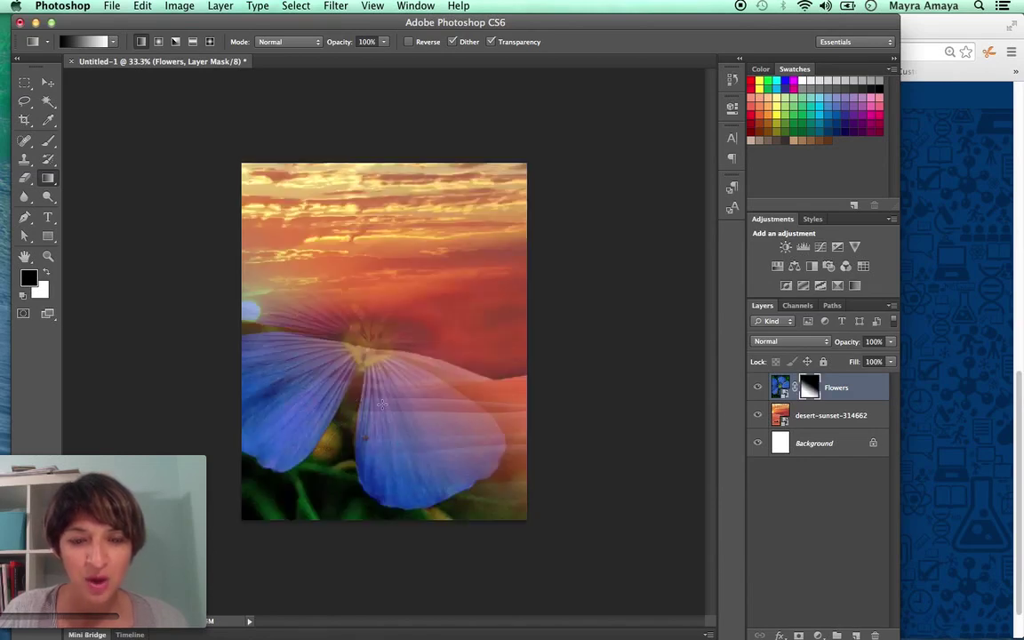
{"action": "left_click_drag", "start_coordinate": [300, 404], "coordinate": [360, 269]}
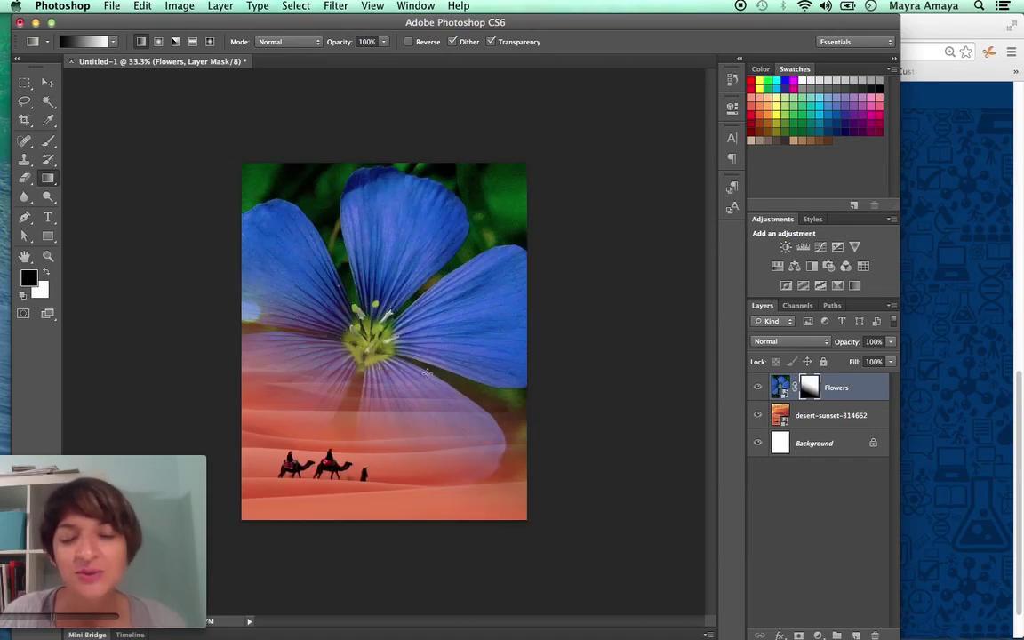
{"action": "left_click_drag", "start_coordinate": [418, 415], "coordinate": [451, 297]}
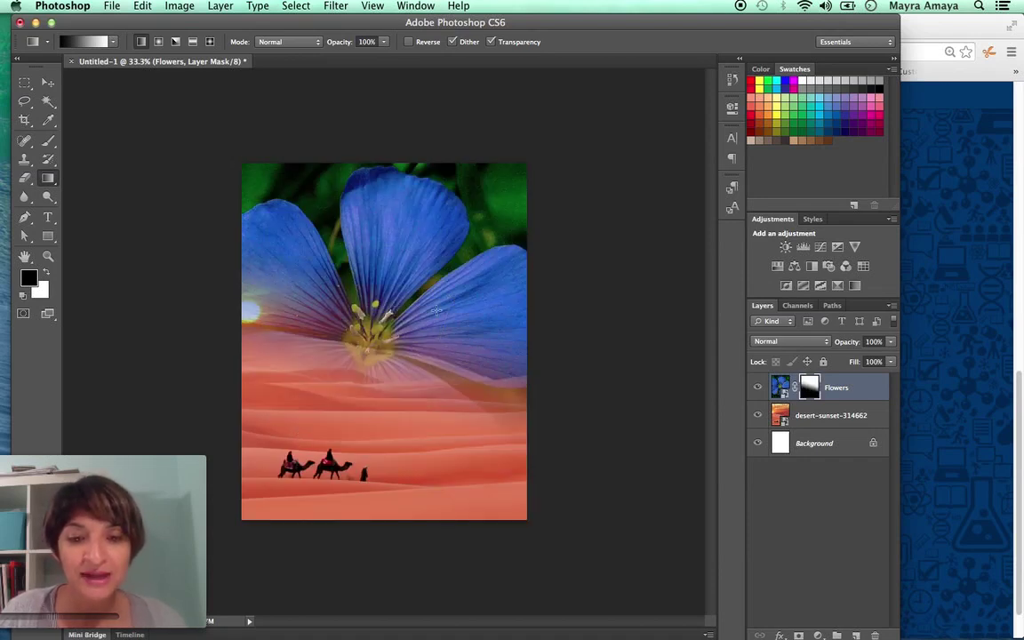
{"action": "left_click_drag", "start_coordinate": [320, 238], "coordinate": [376, 311]}
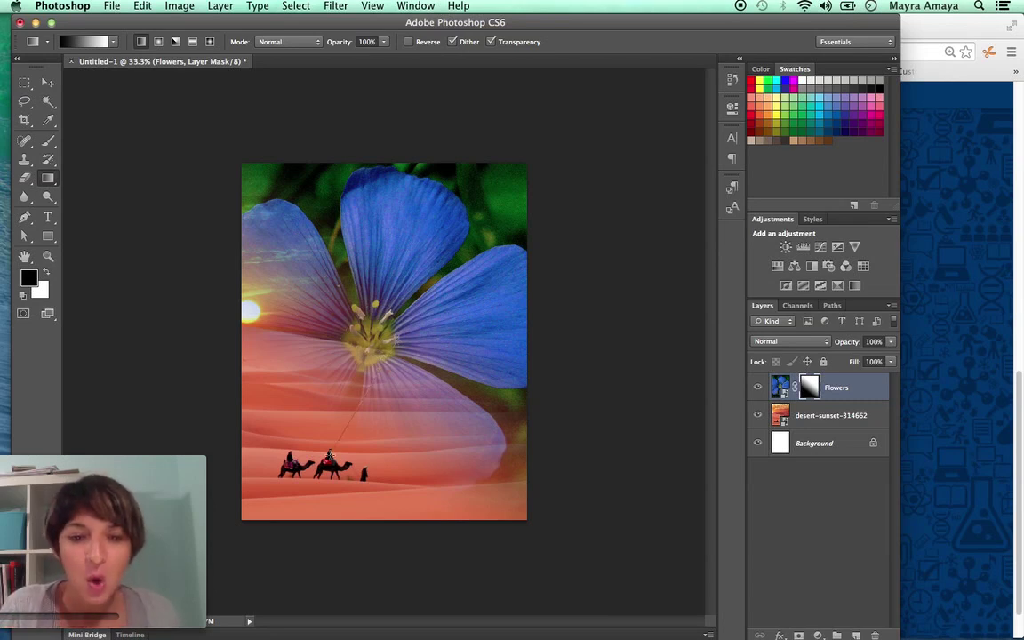
{"action": "left_click_drag", "start_coordinate": [338, 294], "coordinate": [333, 449]}
{"action": "left_click_drag", "start_coordinate": [304, 401], "coordinate": [438, 261]}
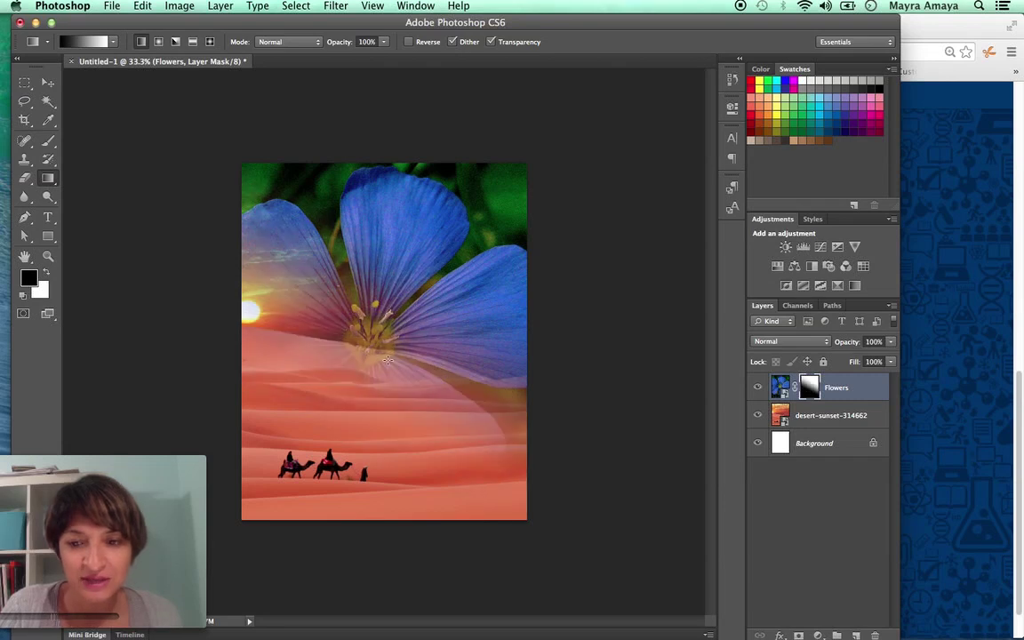
{"action": "left_click_drag", "start_coordinate": [344, 339], "coordinate": [369, 269]}
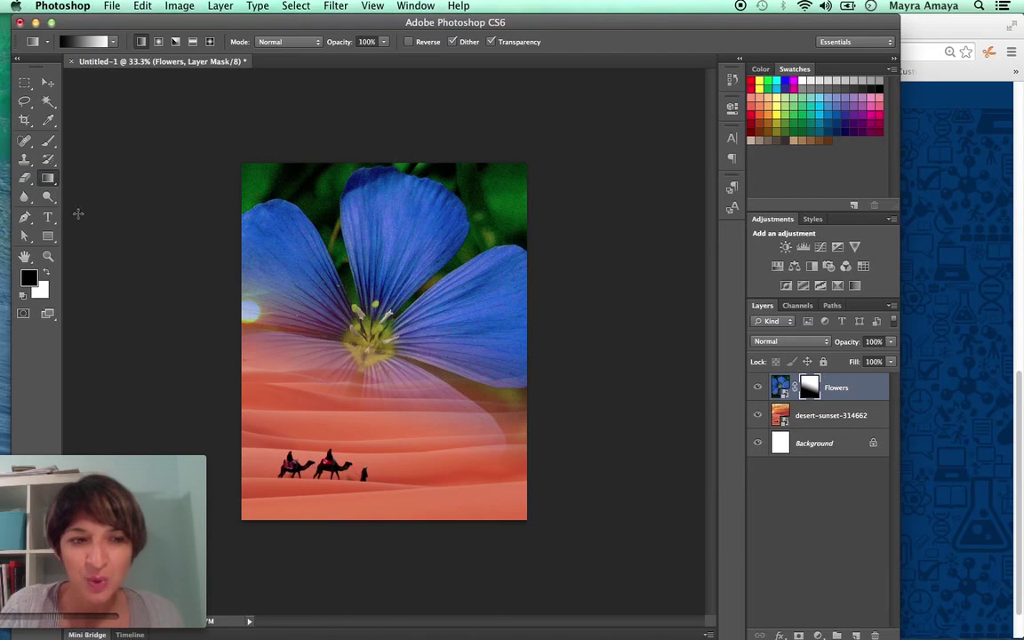
- Paint black on the Flowers mask to show sunset through the petals, then white to restore them
{"action": "left_click", "coordinate": [49, 144]}
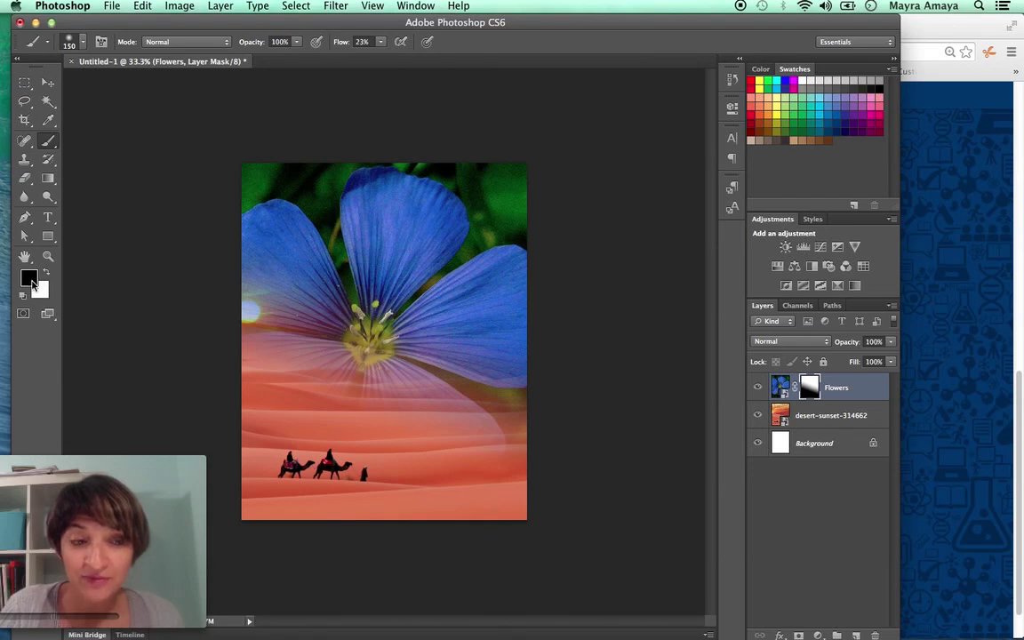
{"action": "left_click", "coordinate": [299, 253]}
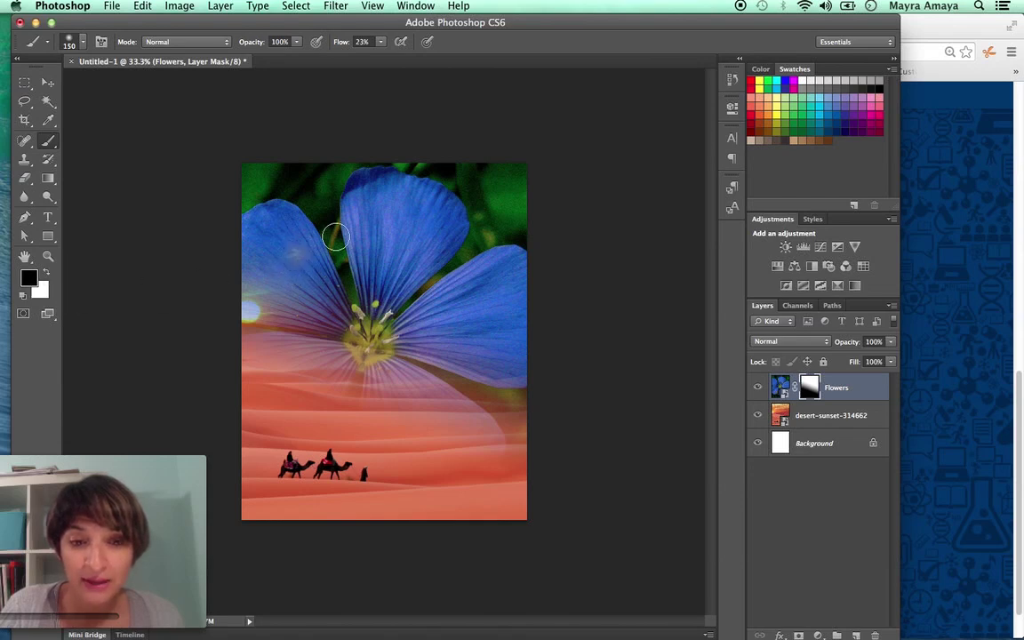
{"action": "mouse_move", "coordinate": [350, 233]}
{"action": "left_mouse_down"}
{"action": "mouse_move", "coordinate": [426, 244]}
{"action": "mouse_move", "coordinate": [382, 249]}
{"action": "mouse_move", "coordinate": [455, 211]}
{"action": "mouse_move", "coordinate": [345, 197]}
{"action": "mouse_move", "coordinate": [345, 224]}
{"action": "mouse_move", "coordinate": [381, 289]}
{"action": "mouse_move", "coordinate": [451, 308]}
{"action": "mouse_move", "coordinate": [388, 350]}
{"action": "mouse_move", "coordinate": [334, 368]}
{"action": "mouse_move", "coordinate": [369, 412]}
{"action": "mouse_move", "coordinate": [404, 423]}
{"action": "mouse_move", "coordinate": [454, 339]}
{"action": "left_mouse_up"}
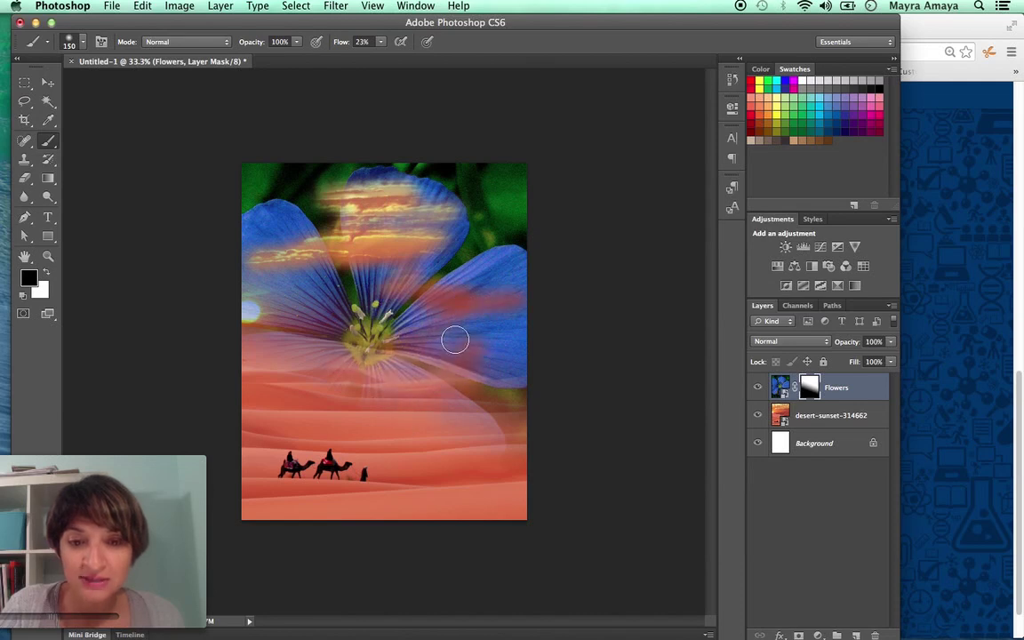
{"action": "left_click", "coordinate": [48, 274]}
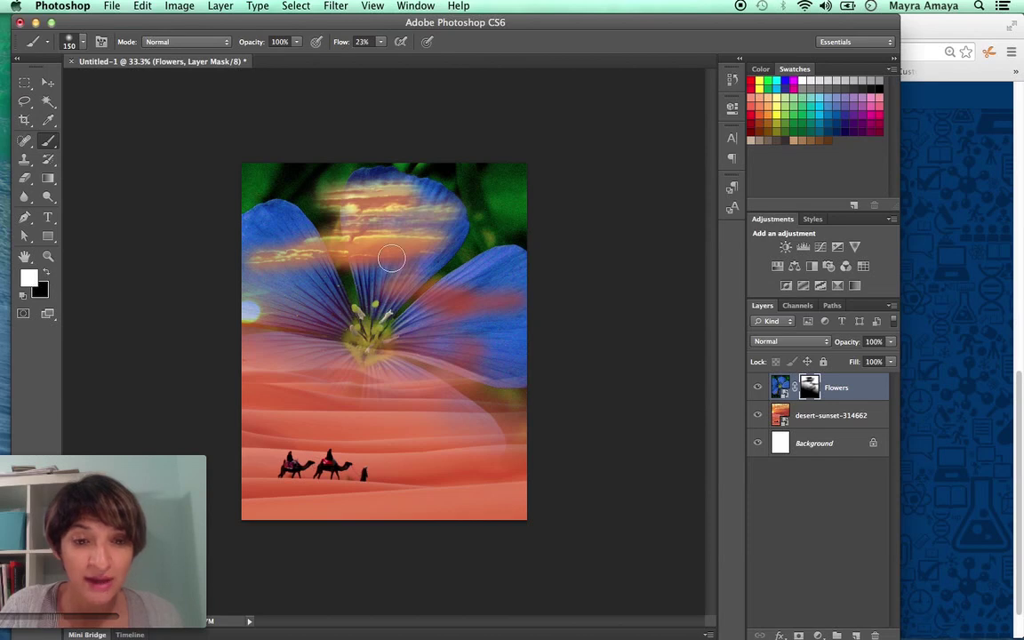
{"action": "mouse_move", "coordinate": [426, 235]}
{"action": "left_mouse_down"}
{"action": "mouse_move", "coordinate": [329, 249]}
{"action": "mouse_move", "coordinate": [283, 269]}
{"action": "mouse_move", "coordinate": [256, 313]}
{"action": "mouse_move", "coordinate": [300, 372]}
{"action": "mouse_move", "coordinate": [262, 419]}
{"action": "mouse_move", "coordinate": [301, 449]}
{"action": "mouse_move", "coordinate": [360, 434]}
{"action": "mouse_move", "coordinate": [448, 455]}
{"action": "mouse_move", "coordinate": [429, 476]}
{"action": "mouse_move", "coordinate": [410, 473]}
{"action": "mouse_move", "coordinate": [451, 372]}
{"action": "mouse_move", "coordinate": [397, 331]}
{"action": "mouse_move", "coordinate": [400, 307]}
{"action": "mouse_move", "coordinate": [352, 333]}
{"action": "left_mouse_up"}
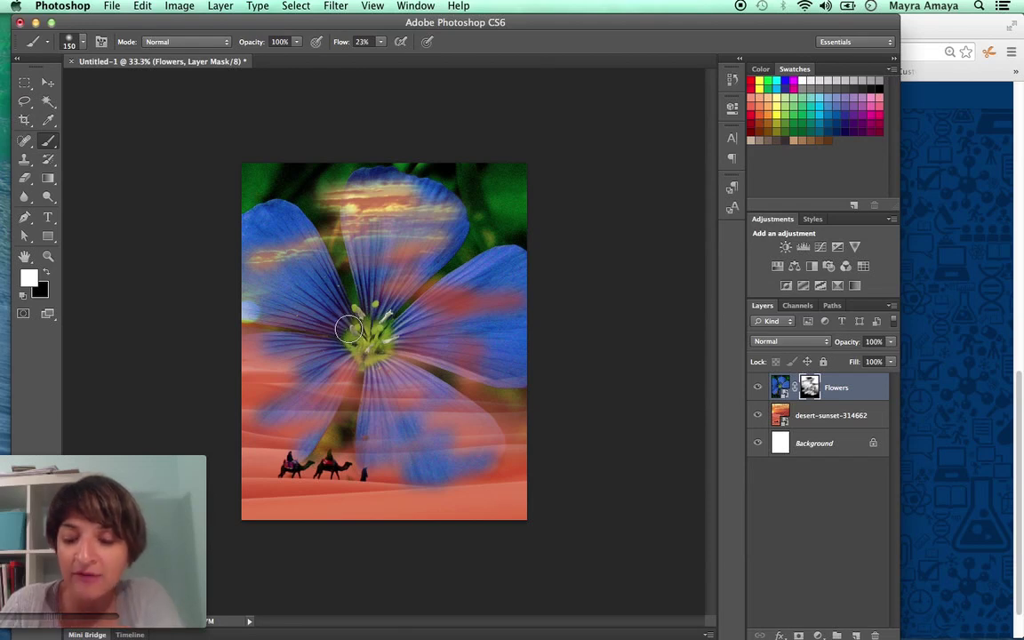
- With a 400 px brush, restore the flower and reveal the sunset and camels, then hide both layers
{"action": "key", "text": "bracketright"}
{"action": "key", "text": "bracketright"}
{"action": "key", "text": "bracketright"}
{"action": "key", "text": "bracketright"}
{"action": "key", "text": "bracketright"}
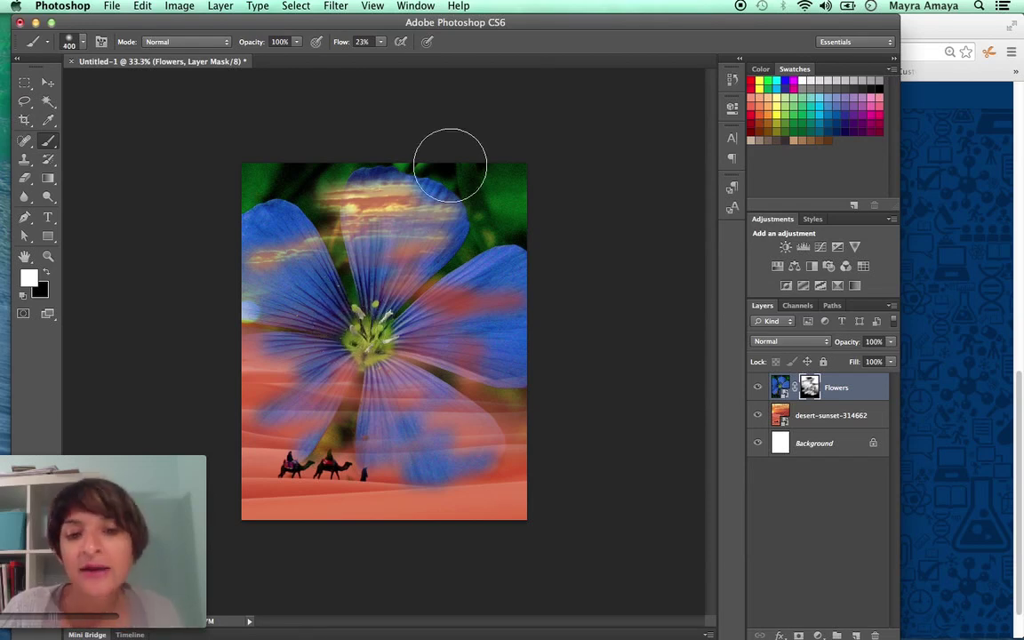
{"action": "mouse_move", "coordinate": [451, 164]}
{"action": "left_mouse_down"}
{"action": "mouse_move", "coordinate": [311, 220]}
{"action": "mouse_move", "coordinate": [285, 260]}
{"action": "mouse_move", "coordinate": [303, 312]}
{"action": "mouse_move", "coordinate": [358, 335]}
{"action": "mouse_move", "coordinate": [357, 402]}
{"action": "mouse_move", "coordinate": [424, 430]}
{"action": "mouse_move", "coordinate": [446, 494]}
{"action": "mouse_move", "coordinate": [469, 476]}
{"action": "mouse_move", "coordinate": [243, 488]}
{"action": "mouse_move", "coordinate": [323, 329]}
{"action": "mouse_move", "coordinate": [322, 452]}
{"action": "mouse_move", "coordinate": [252, 243]}
{"action": "mouse_move", "coordinate": [330, 436]}
{"action": "mouse_move", "coordinate": [461, 262]}
{"action": "mouse_move", "coordinate": [423, 316]}
{"action": "mouse_move", "coordinate": [388, 212]}
{"action": "mouse_move", "coordinate": [514, 305]}
{"action": "mouse_move", "coordinate": [492, 372]}
{"action": "mouse_move", "coordinate": [501, 482]}
{"action": "mouse_move", "coordinate": [521, 411]}
{"action": "mouse_move", "coordinate": [261, 468]}
{"action": "mouse_move", "coordinate": [285, 391]}
{"action": "mouse_move", "coordinate": [214, 272]}
{"action": "mouse_move", "coordinate": [254, 371]}
{"action": "mouse_move", "coordinate": [393, 250]}
{"action": "mouse_move", "coordinate": [506, 279]}
{"action": "mouse_move", "coordinate": [466, 361]}
{"action": "mouse_move", "coordinate": [461, 498]}
{"action": "mouse_move", "coordinate": [310, 472]}
{"action": "mouse_move", "coordinate": [222, 492]}
{"action": "mouse_move", "coordinate": [253, 556]}
{"action": "left_mouse_up"}
{"action": "left_click", "coordinate": [46, 275]}
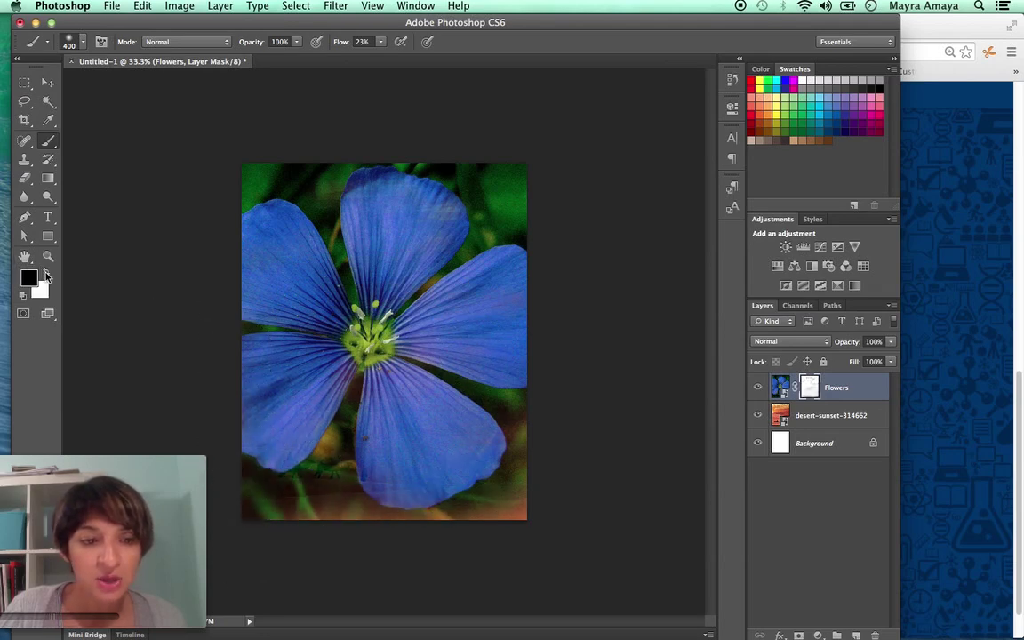
{"action": "mouse_move", "coordinate": [339, 231]}
{"action": "left_mouse_down"}
{"action": "mouse_move", "coordinate": [306, 337]}
{"action": "mouse_move", "coordinate": [399, 320]}
{"action": "mouse_move", "coordinate": [346, 440]}
{"action": "mouse_move", "coordinate": [364, 378]}
{"action": "mouse_move", "coordinate": [401, 439]}
{"action": "mouse_move", "coordinate": [357, 497]}
{"action": "mouse_move", "coordinate": [328, 474]}
{"action": "mouse_move", "coordinate": [272, 464]}
{"action": "mouse_move", "coordinate": [404, 505]}
{"action": "mouse_move", "coordinate": [514, 499]}
{"action": "mouse_move", "coordinate": [431, 378]}
{"action": "mouse_move", "coordinate": [438, 259]}
{"action": "mouse_move", "coordinate": [502, 214]}
{"action": "mouse_move", "coordinate": [295, 203]}
{"action": "mouse_move", "coordinate": [290, 358]}
{"action": "mouse_move", "coordinate": [392, 288]}
{"action": "mouse_move", "coordinate": [480, 281]}
{"action": "mouse_move", "coordinate": [443, 323]}
{"action": "mouse_move", "coordinate": [486, 377]}
{"action": "mouse_move", "coordinate": [580, 395]}
{"action": "left_mouse_up"}
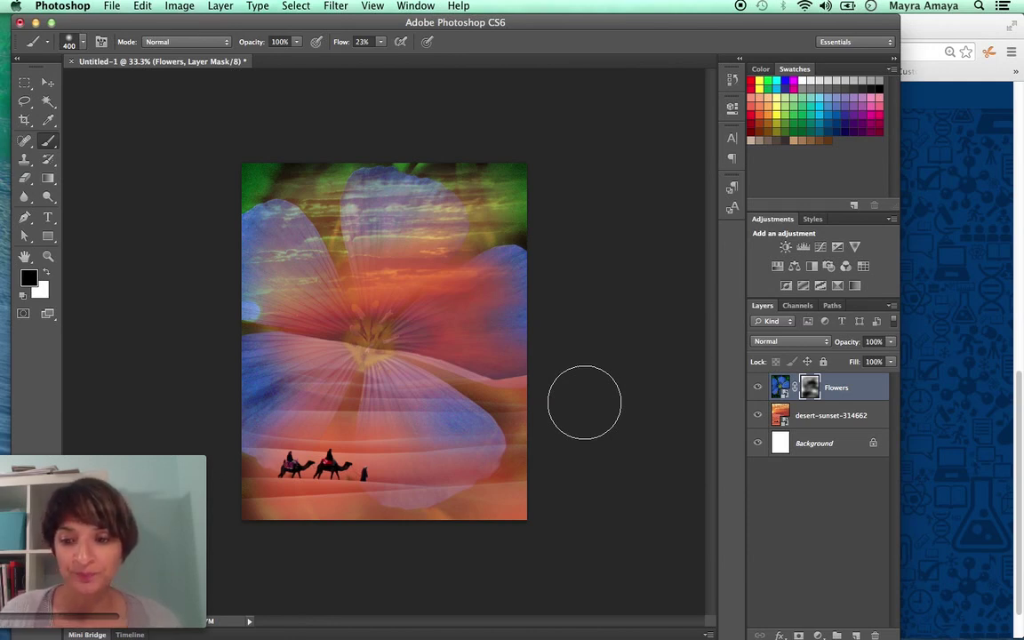
{"action": "left_click", "coordinate": [758, 415]}
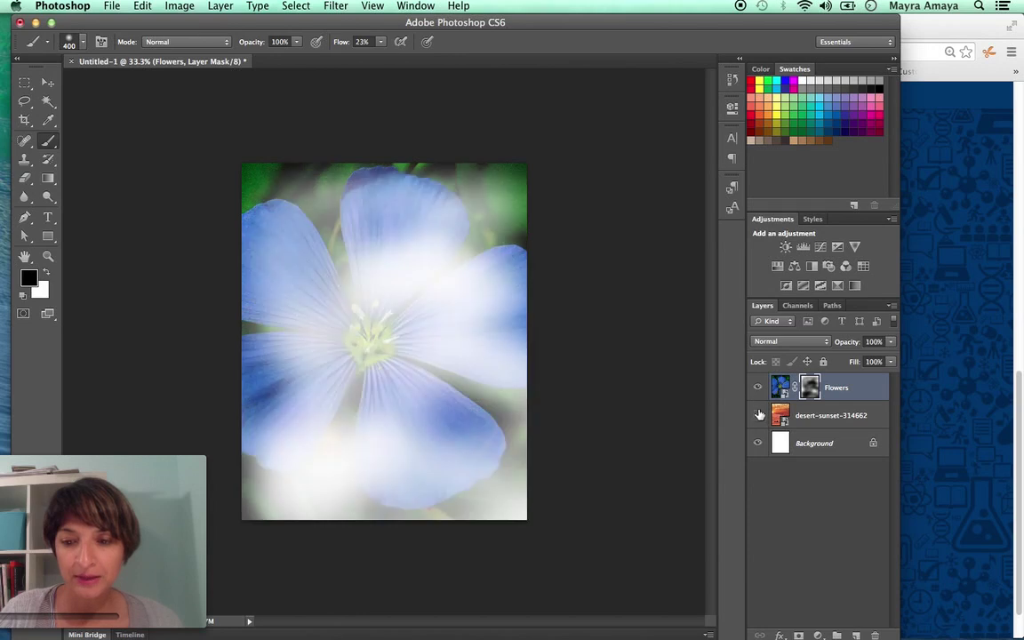
{"action": "left_click", "coordinate": [758, 389]}
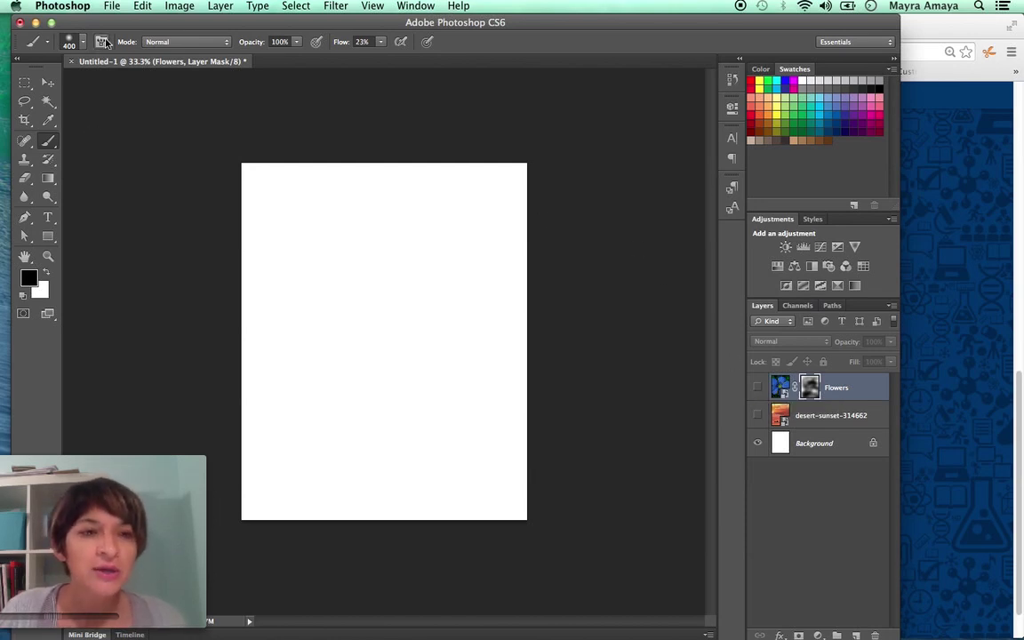
- Place eye_closeup-wide.jpg as a new layer and shrink it from opposite corners
{"action": "left_click", "coordinate": [112, 7]}
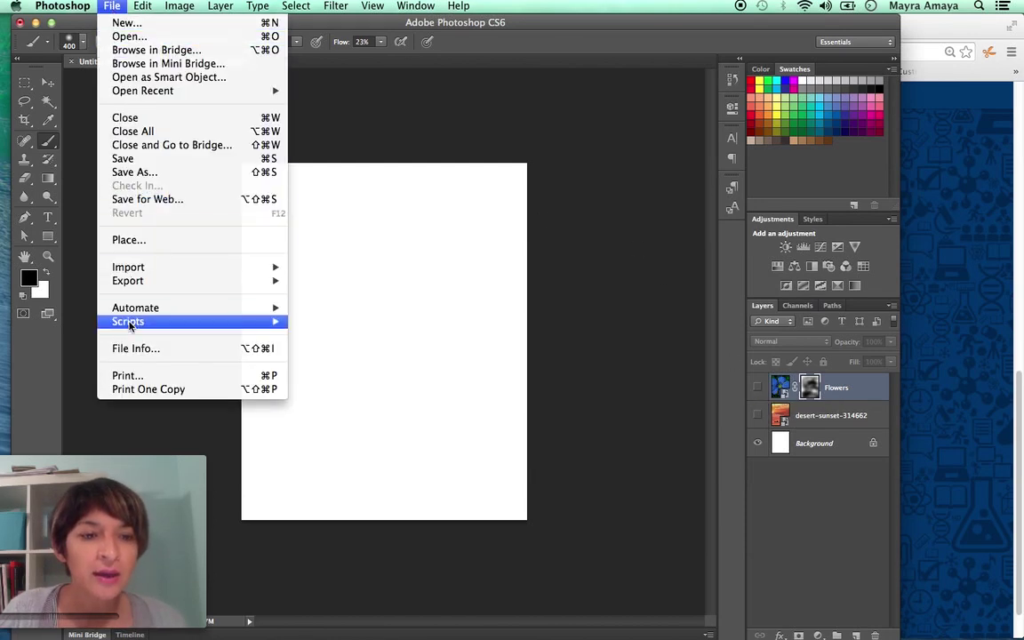
{"action": "left_click", "coordinate": [133, 239]}
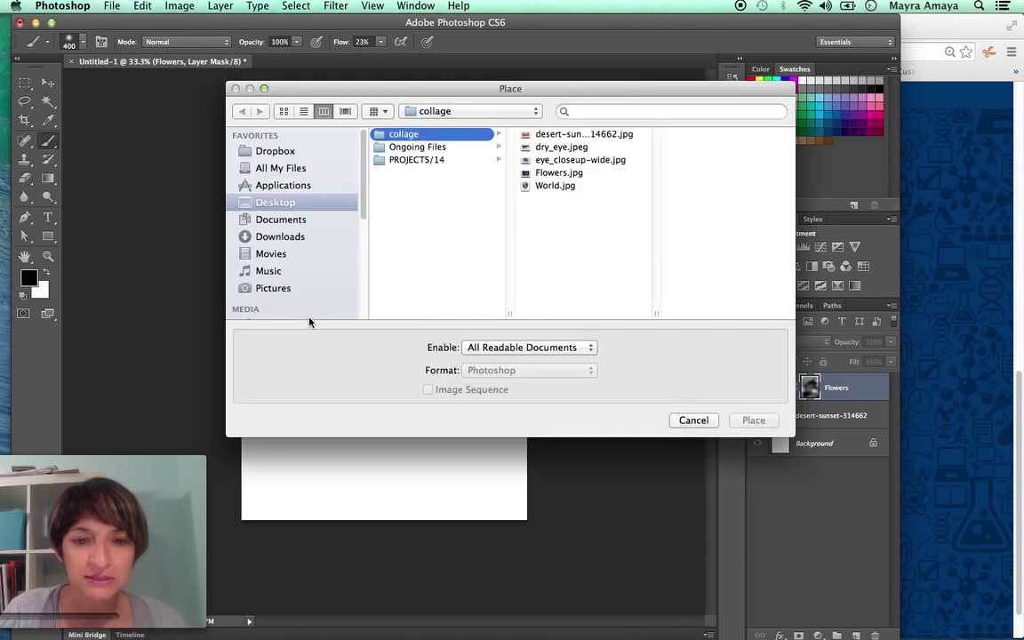
{"action": "left_click", "coordinate": [562, 162]}
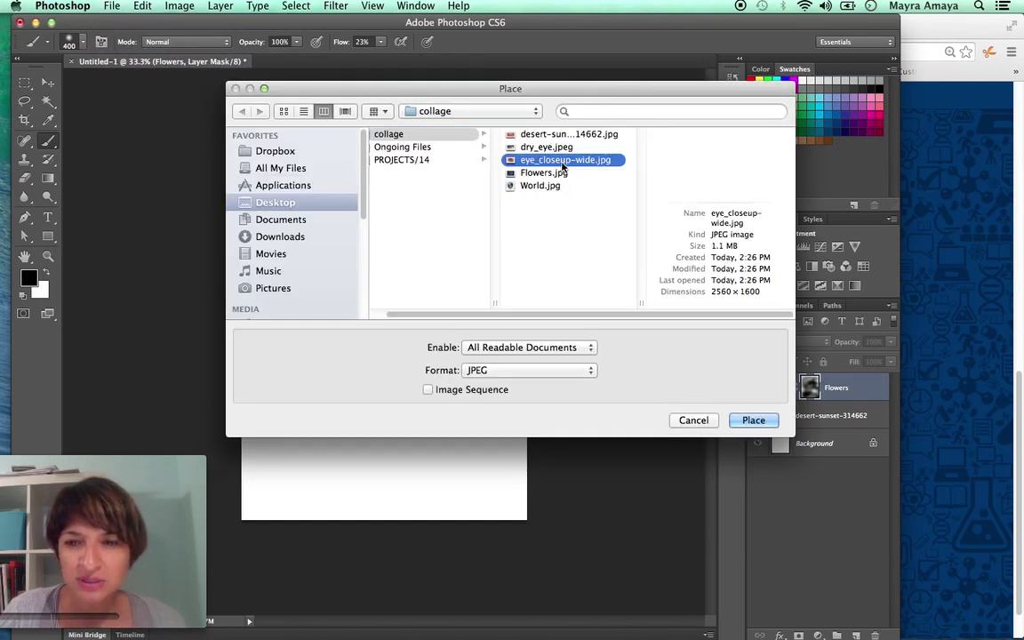
{"action": "left_click", "coordinate": [768, 420]}
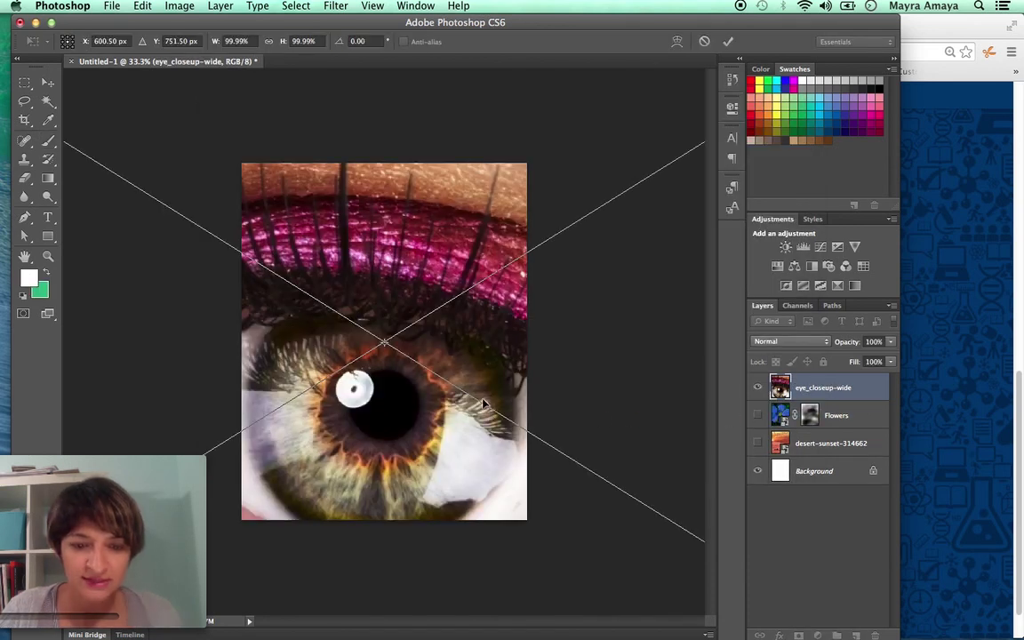
{"action": "key", "text": "super+minus"}
{"action": "key", "text": "super+minus"}
{"action": "key", "text": "super+minus"}
{"action": "key", "text": "super+minus"}
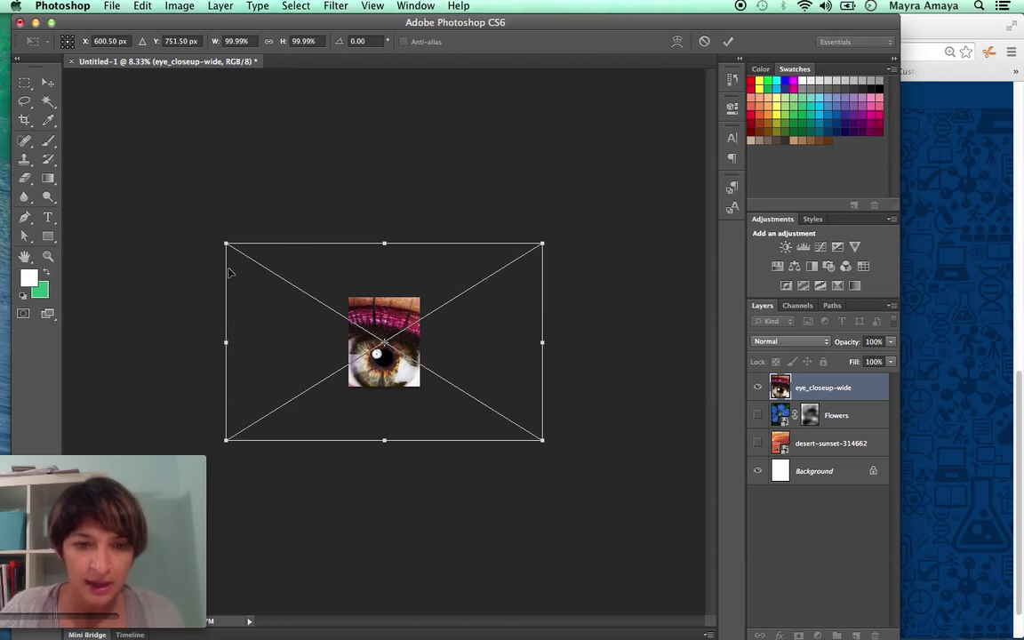
{"action": "left_click_drag", "start_coordinate": [225, 241], "coordinate": [302, 290]}
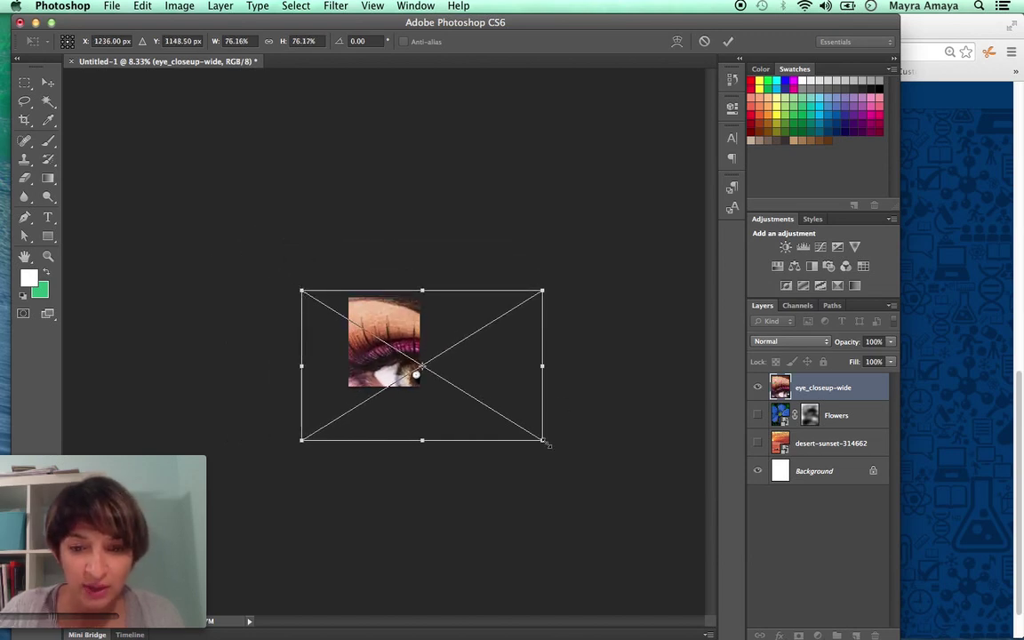
{"action": "left_click_drag", "start_coordinate": [543, 440], "coordinate": [466, 397]}
{"action": "key", "text": "Return"}
- Reposition the eye image so it fills the whole page
{"action": "key", "text": "b"}
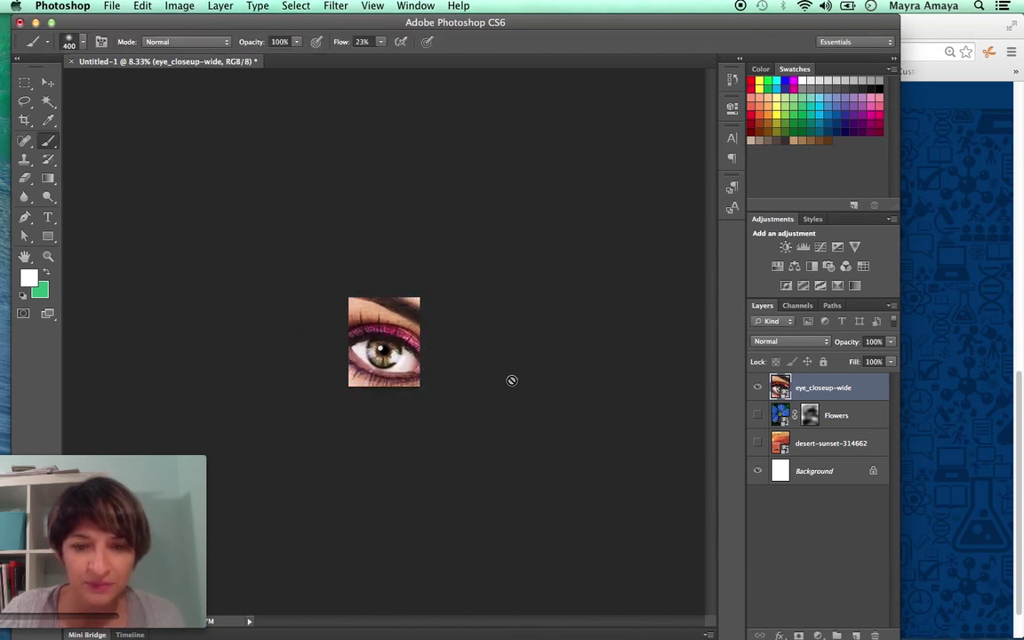
{"action": "key", "text": "super+equal"}
{"action": "key", "text": "super+equal"}
{"action": "key", "text": "super+equal"}
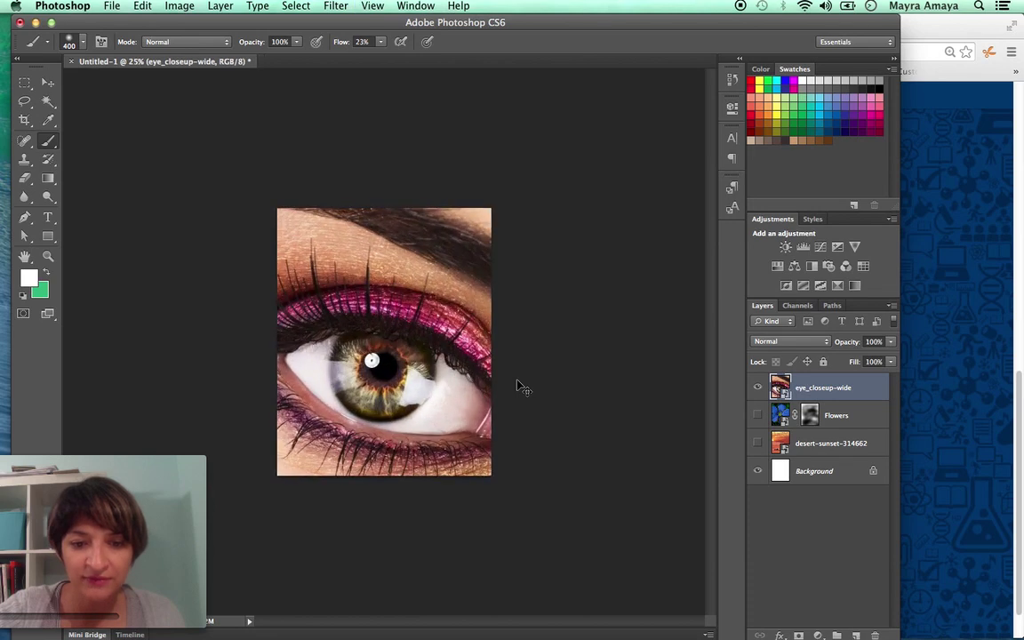
{"action": "left_click", "coordinate": [48, 84]}
{"action": "left_click_drag", "start_coordinate": [377, 365], "coordinate": [391, 274]}
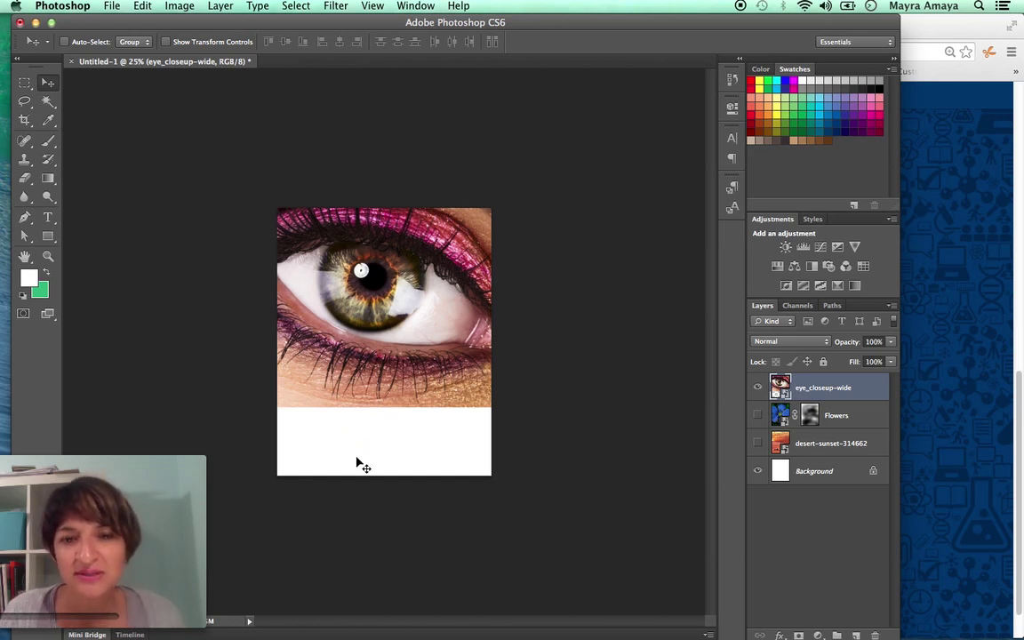
{"action": "left_click_drag", "start_coordinate": [298, 384], "coordinate": [315, 446]}
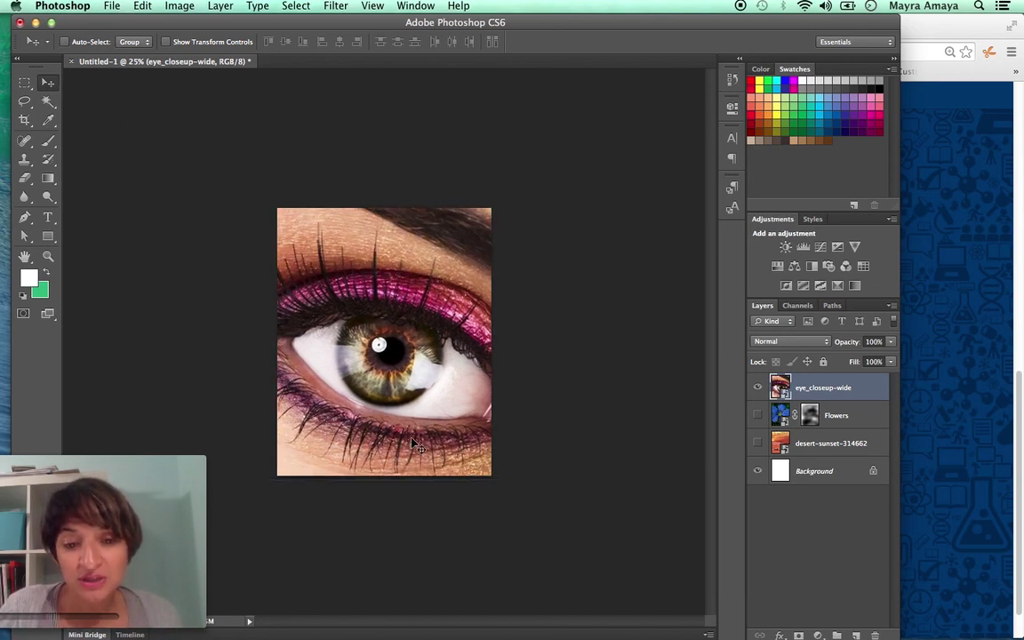
- Place World.jpg over the eye photo and commit it at its current size
{"action": "left_click", "coordinate": [108, 9]}
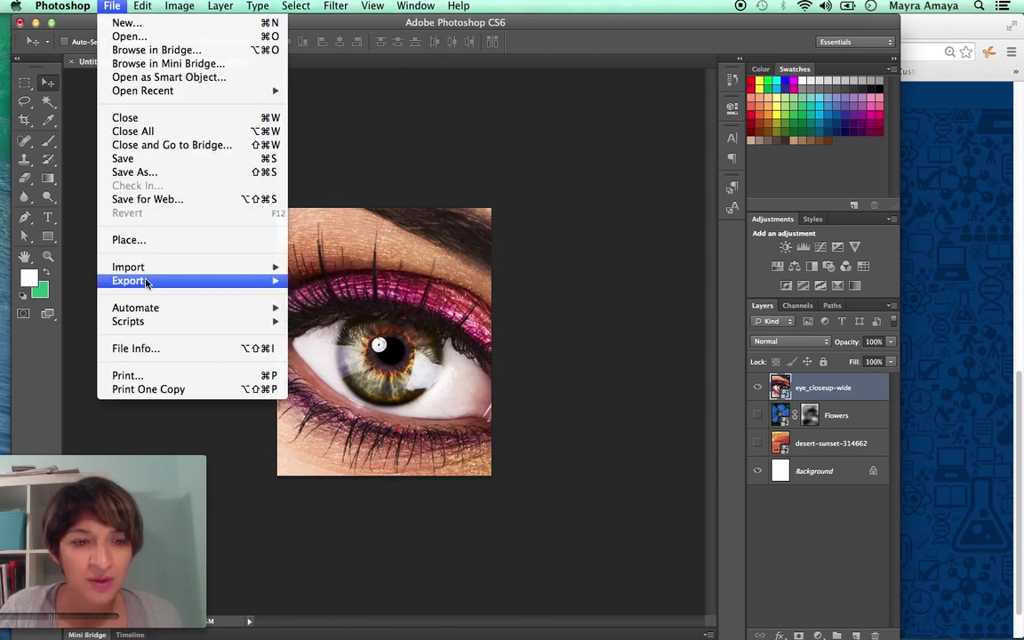
{"action": "mouse_move", "coordinate": [148, 282]}
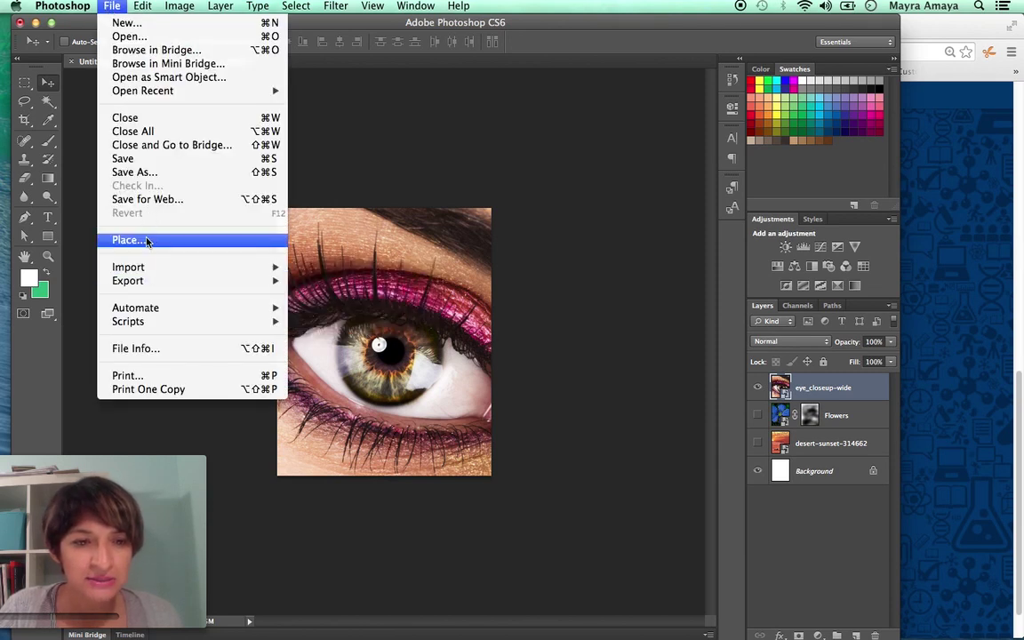
{"action": "left_click", "coordinate": [150, 241]}
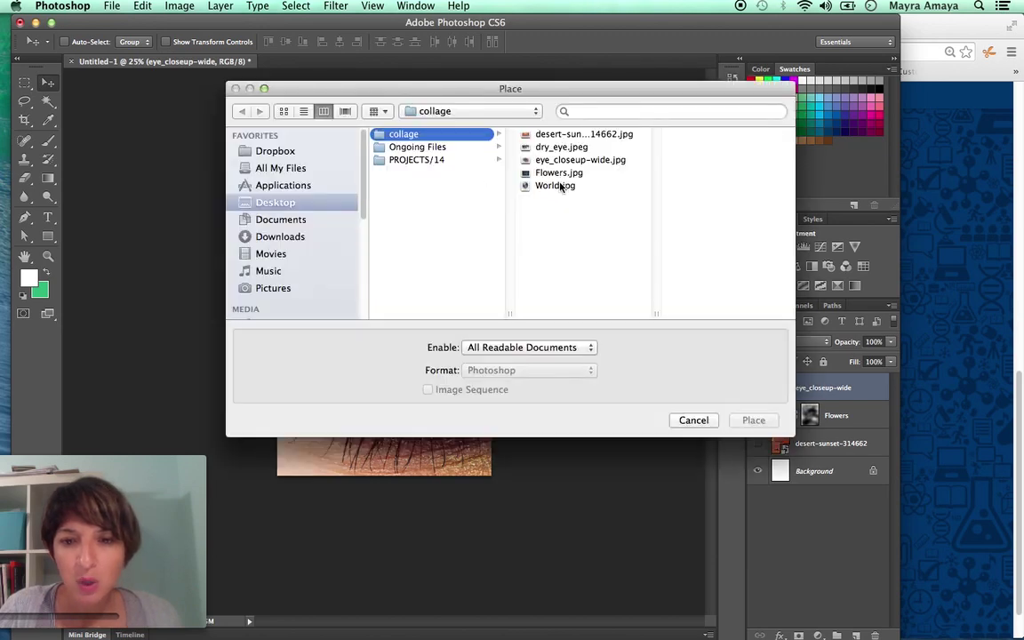
{"action": "left_click", "coordinate": [560, 186]}
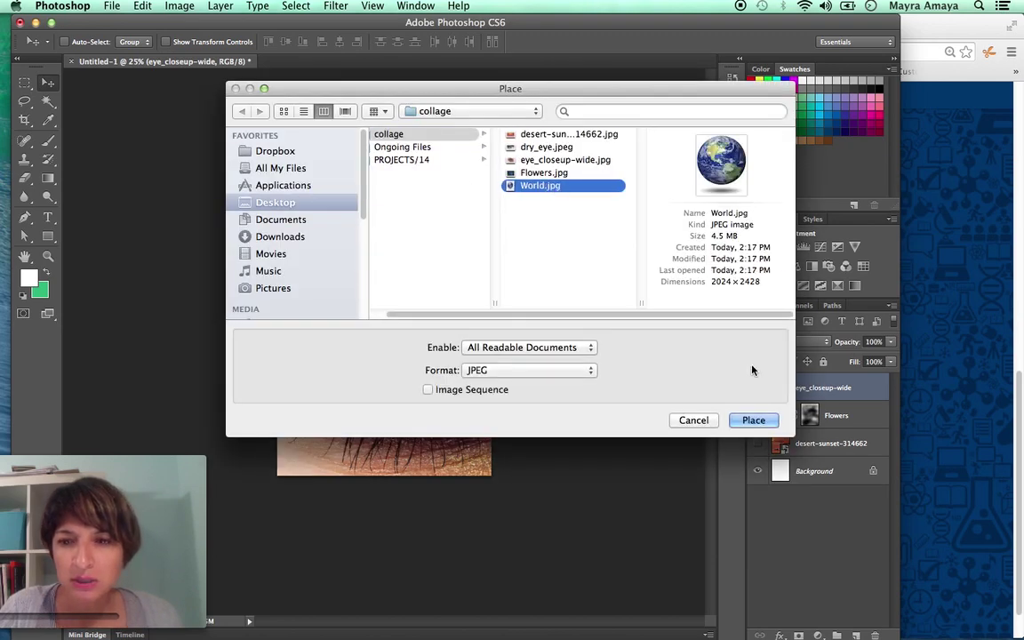
{"action": "left_click", "coordinate": [753, 421]}
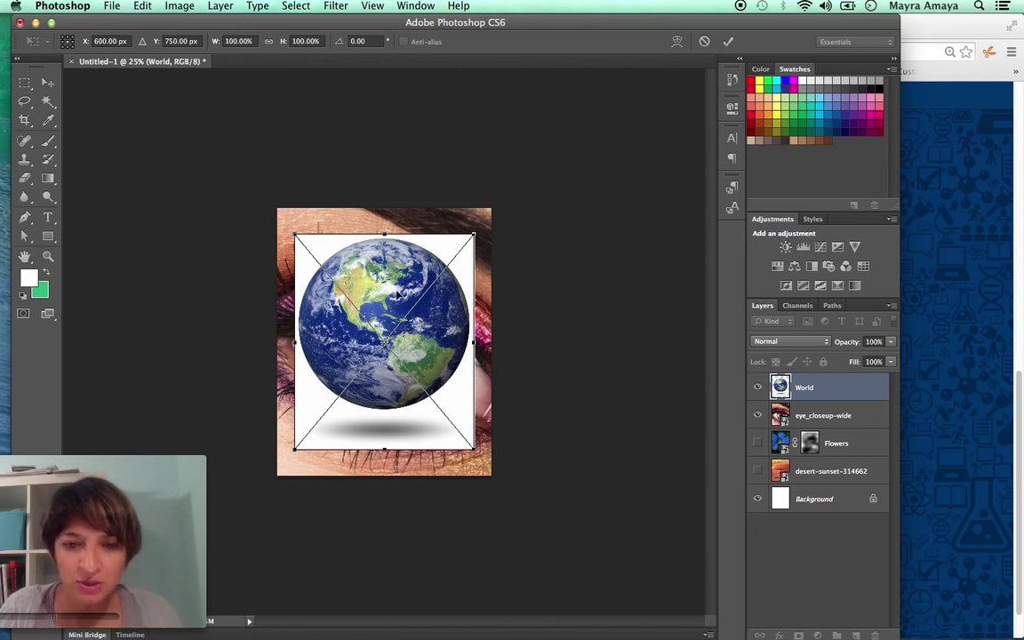
{"action": "key", "text": "Return"}
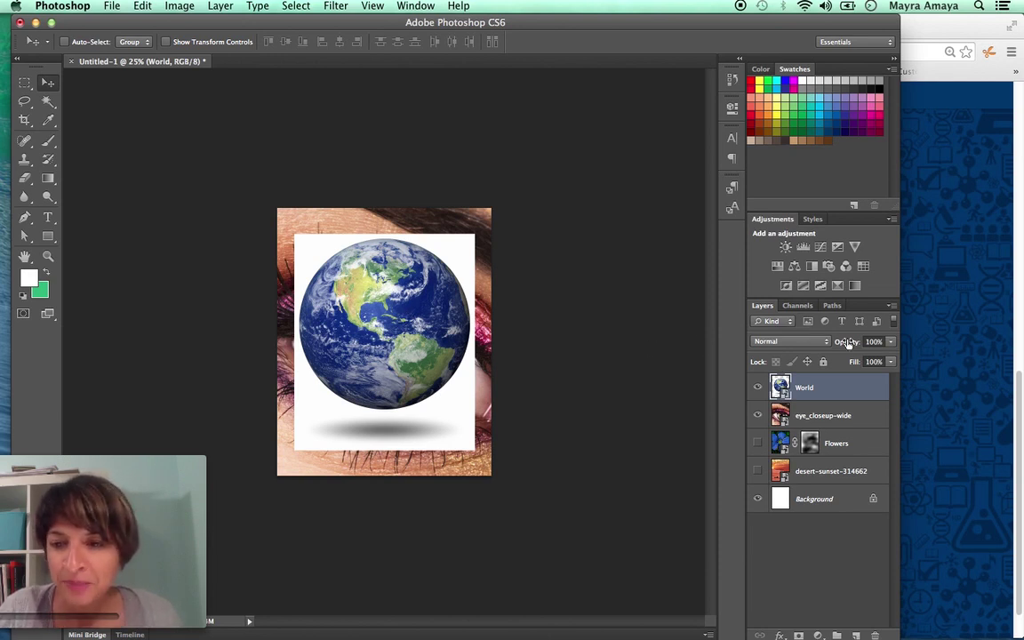
- Set the World layer to 58% opacity and scale the globe down to sit over the iris
{"action": "left_click", "coordinate": [890, 343]}
{"action": "left_click_drag", "start_coordinate": [894, 356], "coordinate": [864, 359]}
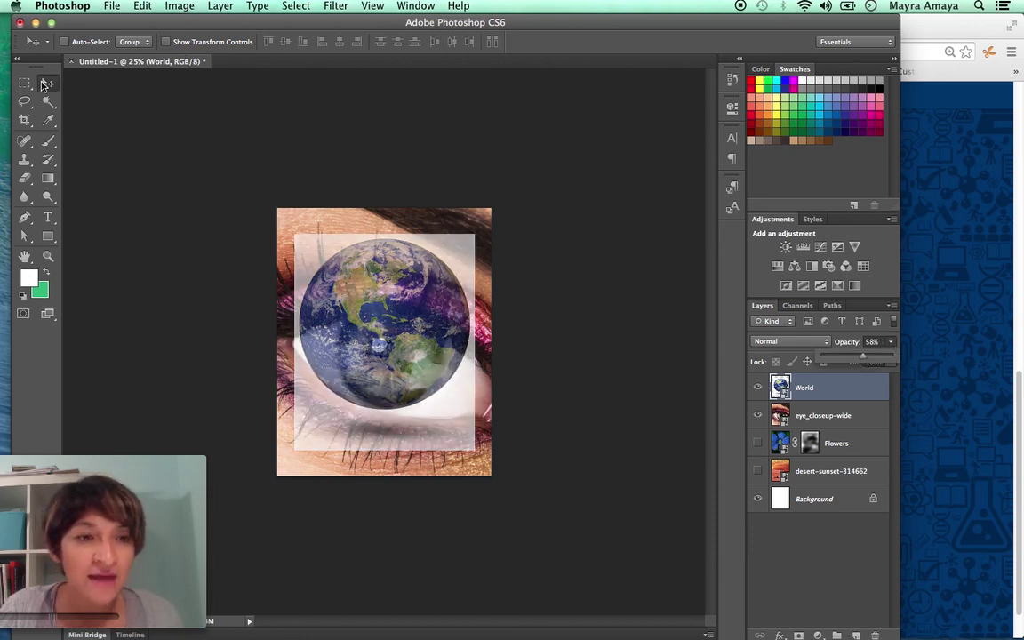
{"action": "left_click", "coordinate": [167, 42]}
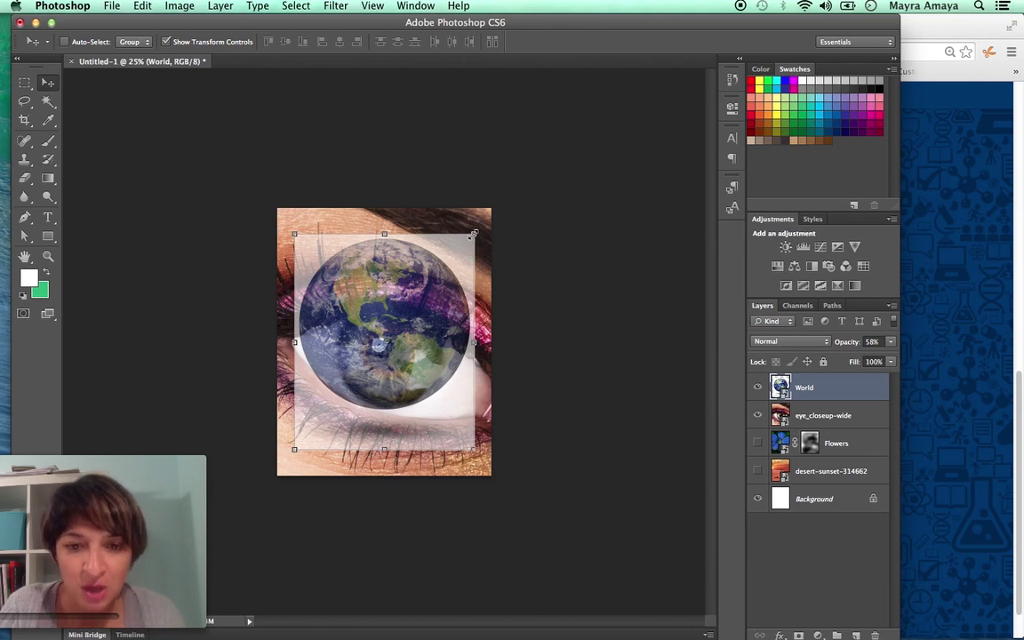
{"action": "left_click_drag", "start_coordinate": [473, 234], "coordinate": [414, 305]}
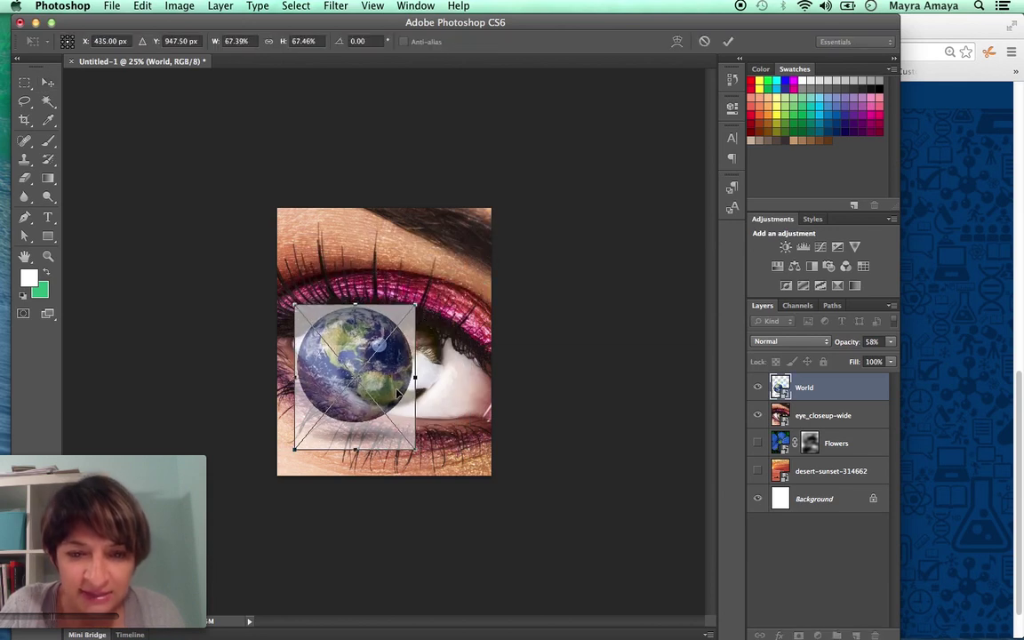
{"action": "left_click_drag", "start_coordinate": [396, 395], "coordinate": [432, 384]}
{"action": "mouse_move", "coordinate": [452, 436]}
{"action": "left_mouse_down"}
{"action": "mouse_move", "coordinate": [435, 407]}
{"action": "mouse_move", "coordinate": [446, 430]}
{"action": "left_mouse_up"}
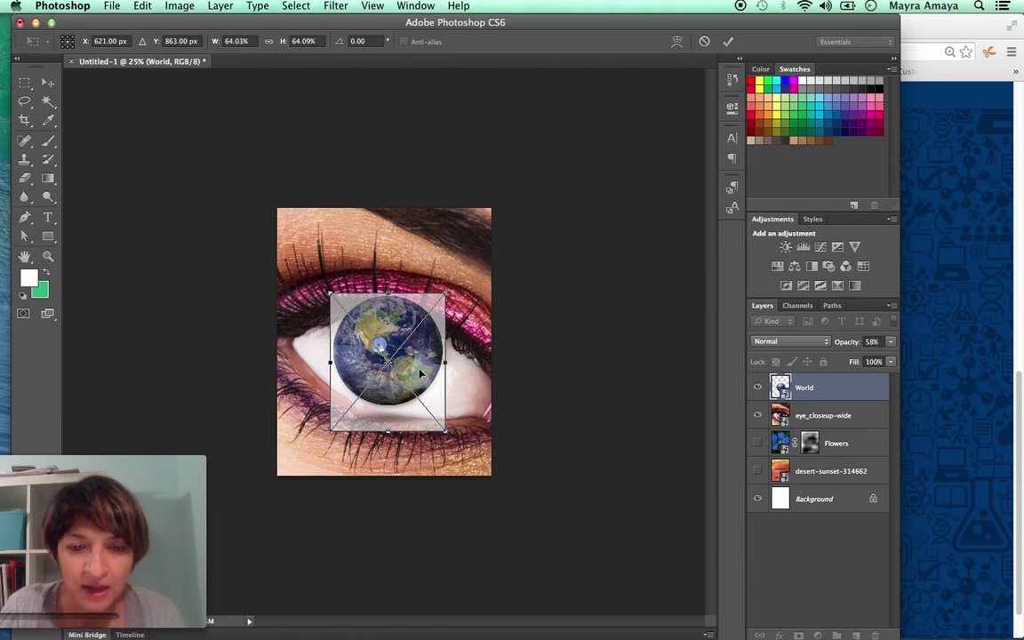
{"action": "key", "text": "Return"}
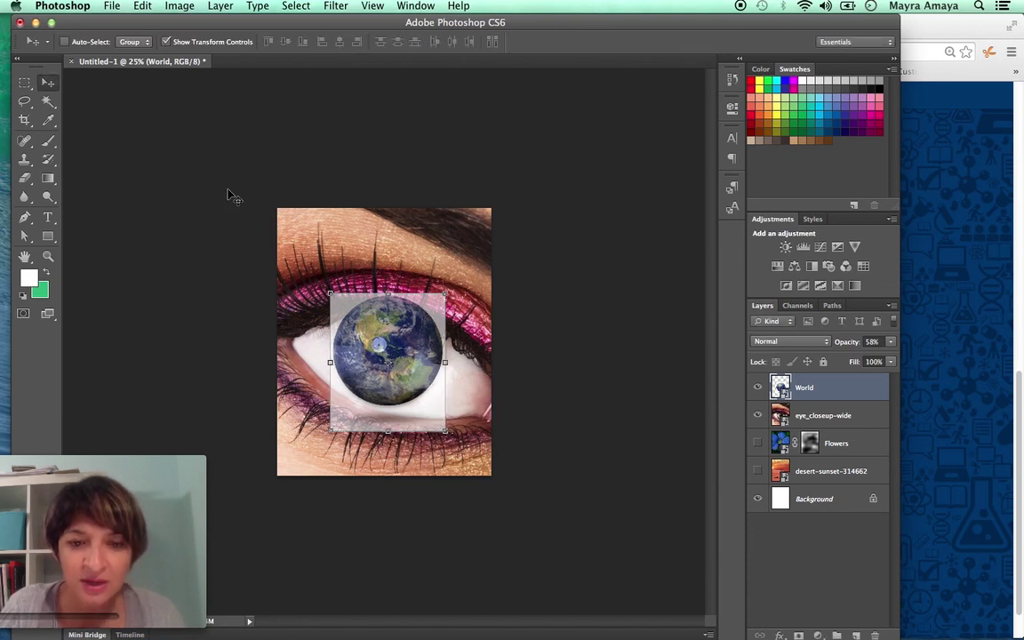
{"action": "left_click", "coordinate": [165, 43]}
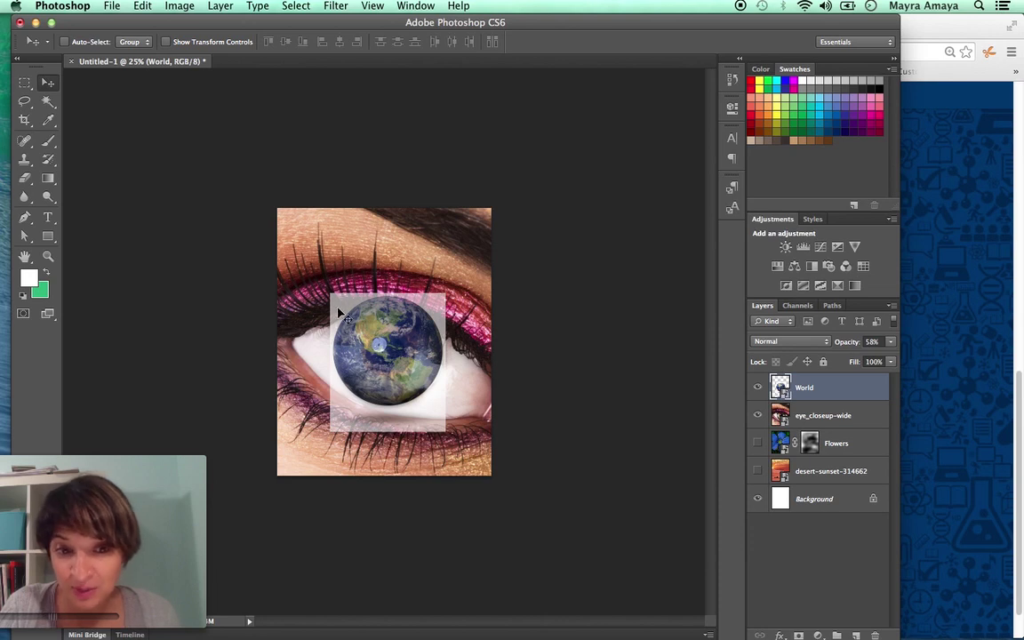
- Add a mask to World and paint black with a 175 px brush over the globe's white square
{"action": "left_click", "coordinate": [799, 636]}
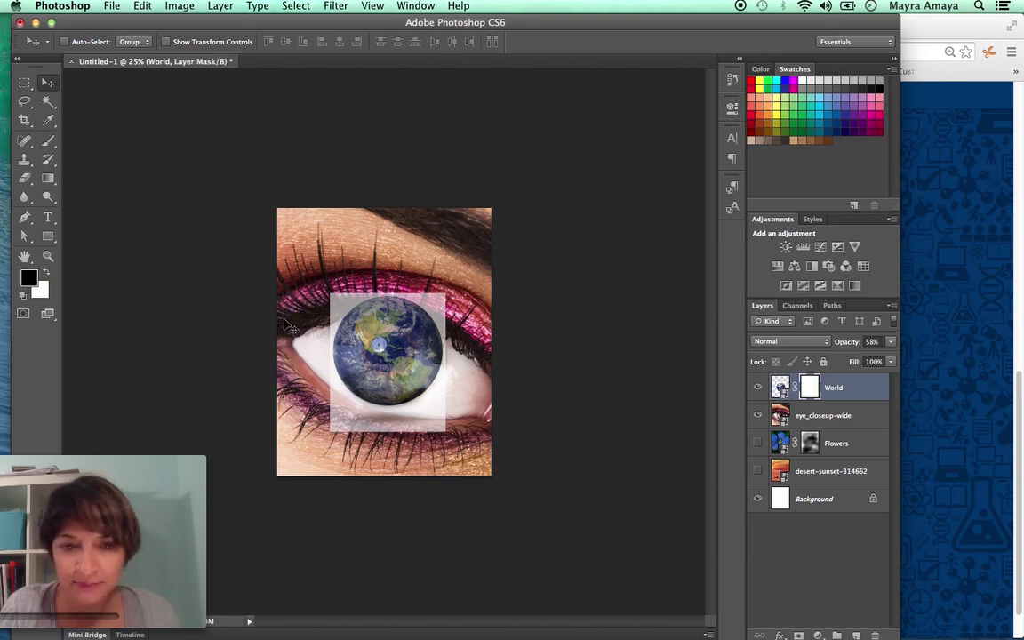
{"action": "left_click", "coordinate": [48, 142]}
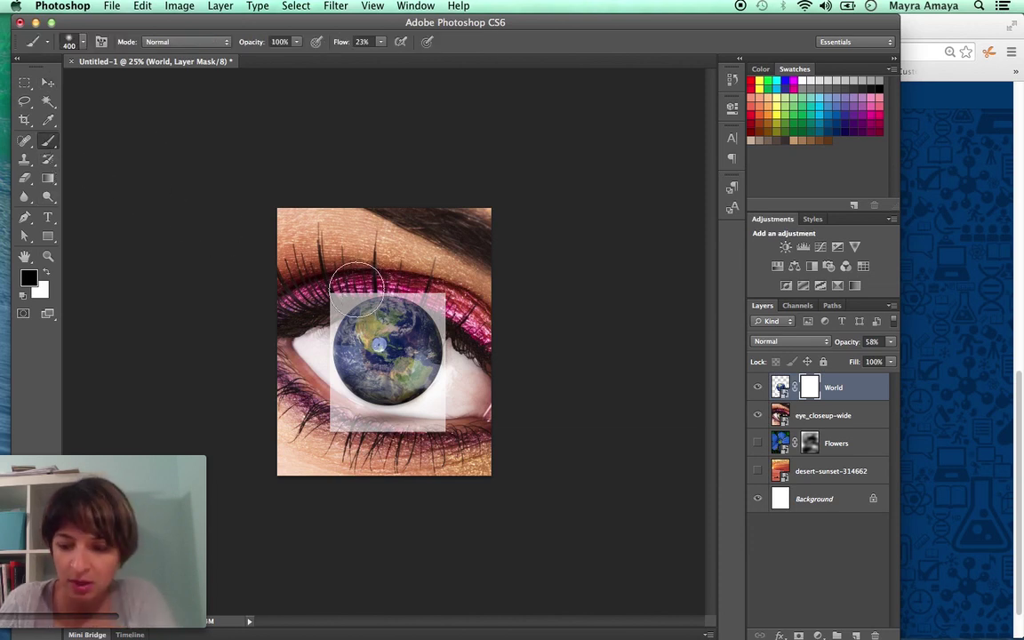
{"action": "key", "text": "bracketleft"}
{"action": "key", "text": "bracketleft"}
{"action": "key", "text": "bracketleft"}
{"action": "key", "text": "bracketleft"}
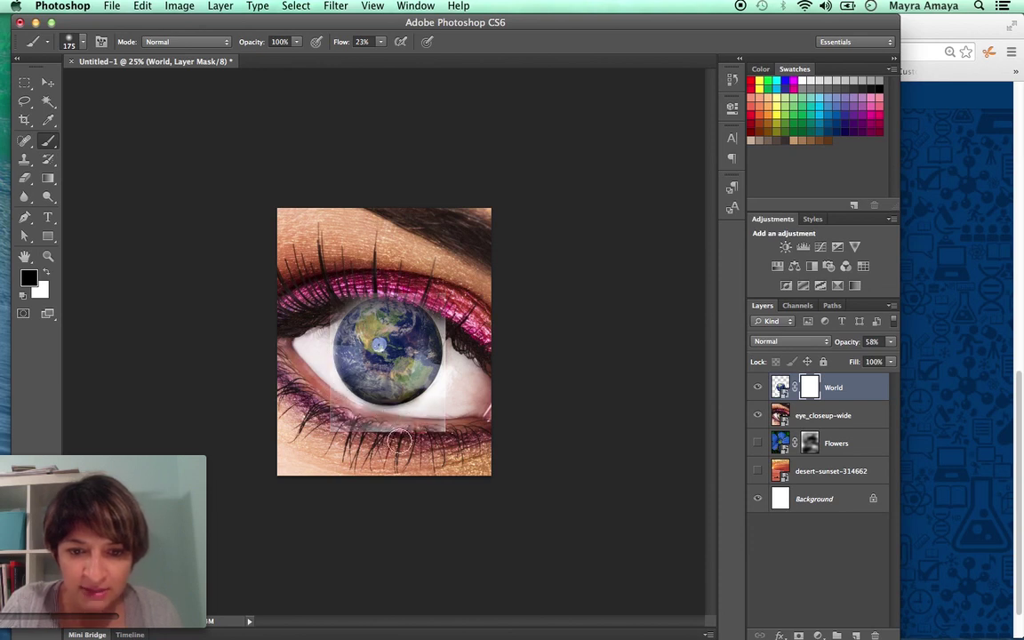
{"action": "mouse_move", "coordinate": [385, 434]}
{"action": "left_mouse_down"}
{"action": "mouse_move", "coordinate": [449, 418]}
{"action": "mouse_move", "coordinate": [464, 429]}
{"action": "mouse_move", "coordinate": [449, 428]}
{"action": "mouse_move", "coordinate": [439, 309]}
{"action": "mouse_move", "coordinate": [451, 371]}
{"action": "mouse_move", "coordinate": [439, 331]}
{"action": "mouse_move", "coordinate": [410, 310]}
{"action": "mouse_move", "coordinate": [318, 308]}
{"action": "mouse_move", "coordinate": [453, 290]}
{"action": "mouse_move", "coordinate": [425, 295]}
{"action": "mouse_move", "coordinate": [436, 306]}
{"action": "mouse_move", "coordinate": [341, 296]}
{"action": "mouse_move", "coordinate": [319, 333]}
{"action": "mouse_move", "coordinate": [321, 312]}
{"action": "mouse_move", "coordinate": [318, 353]}
{"action": "mouse_move", "coordinate": [329, 386]}
{"action": "mouse_move", "coordinate": [350, 399]}
{"action": "mouse_move", "coordinate": [430, 414]}
{"action": "mouse_move", "coordinate": [448, 322]}
{"action": "mouse_move", "coordinate": [429, 304]}
{"action": "mouse_move", "coordinate": [450, 330]}
{"action": "mouse_move", "coordinate": [408, 287]}
{"action": "mouse_move", "coordinate": [463, 381]}
{"action": "left_mouse_up"}
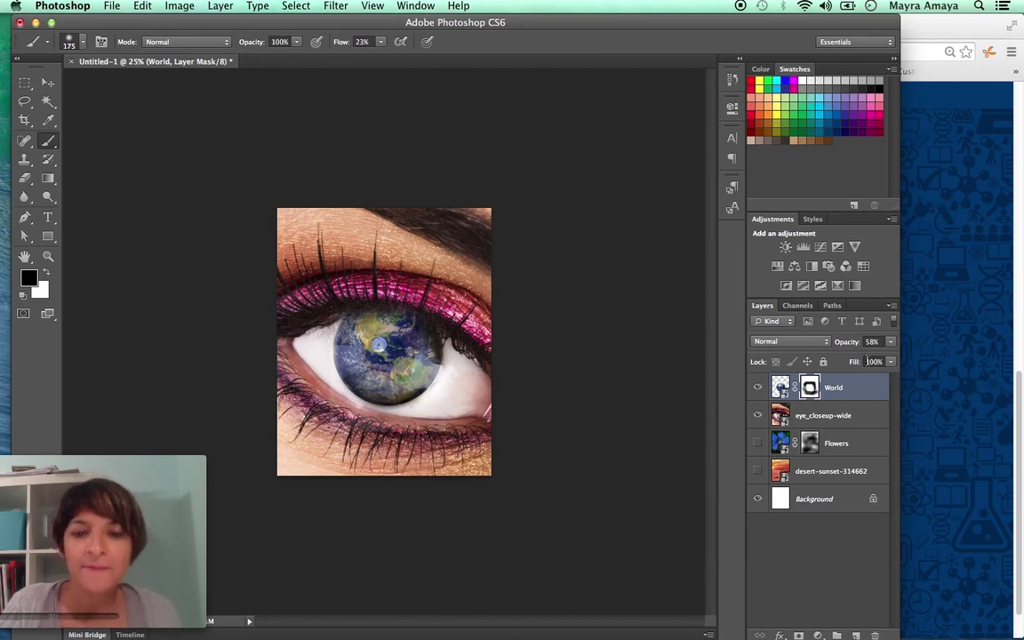
{"action": "left_click", "coordinate": [780, 388]}
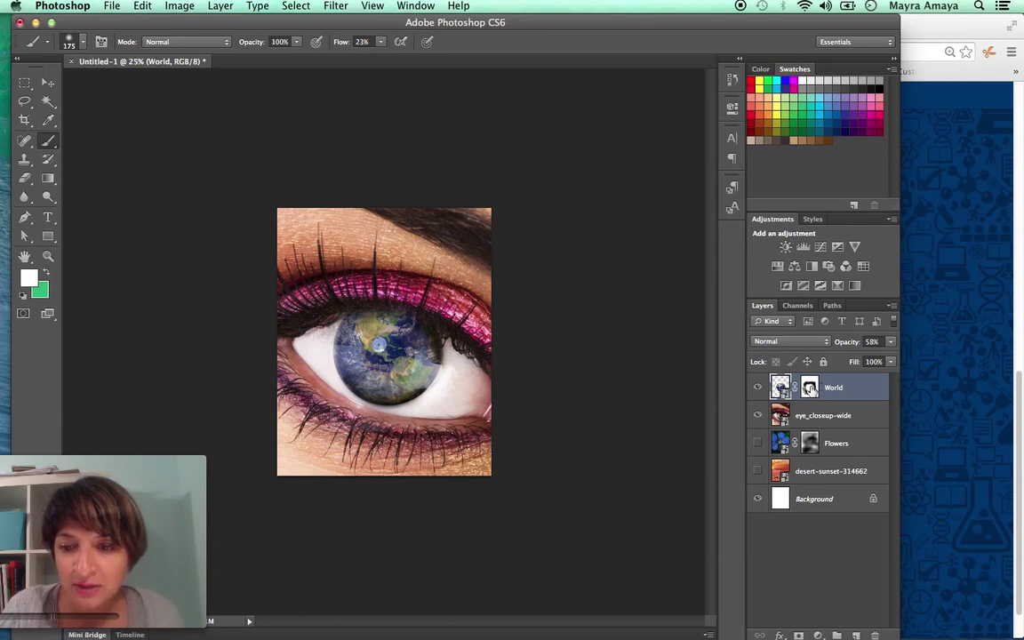
- Try Darken, Multiply and Color Burn blend modes on the World layer
{"action": "left_click", "coordinate": [810, 387]}
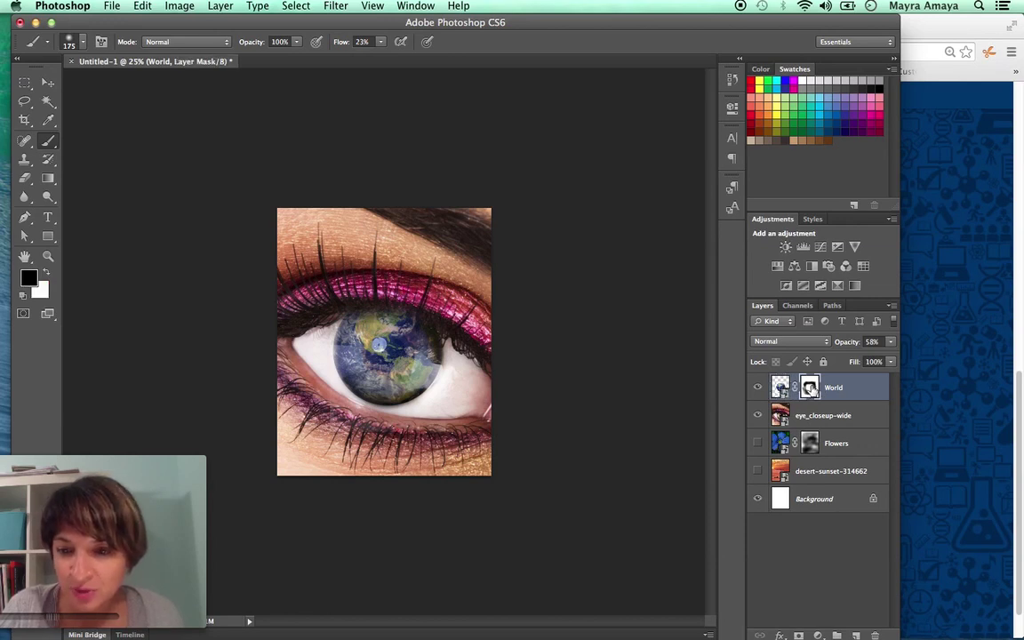
{"action": "left_click", "coordinate": [780, 387]}
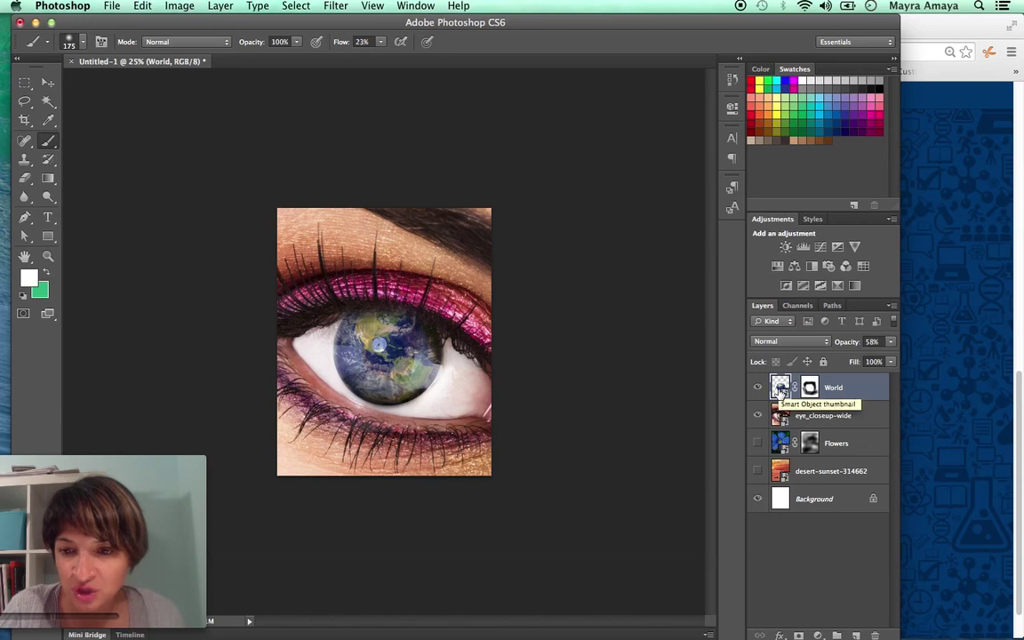
{"action": "left_click", "coordinate": [783, 344]}
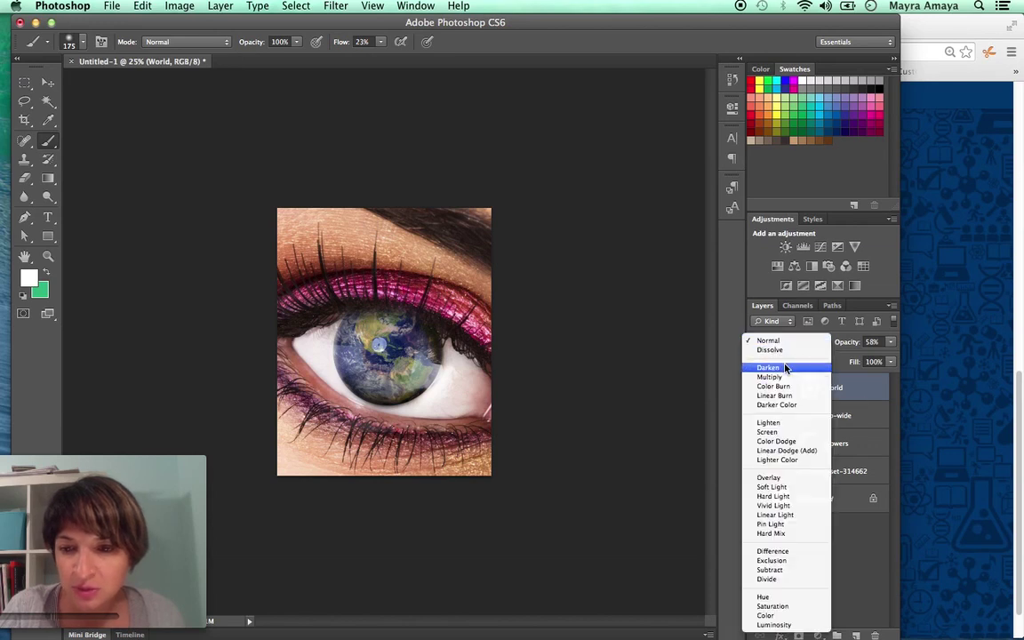
{"action": "left_click", "coordinate": [806, 343]}
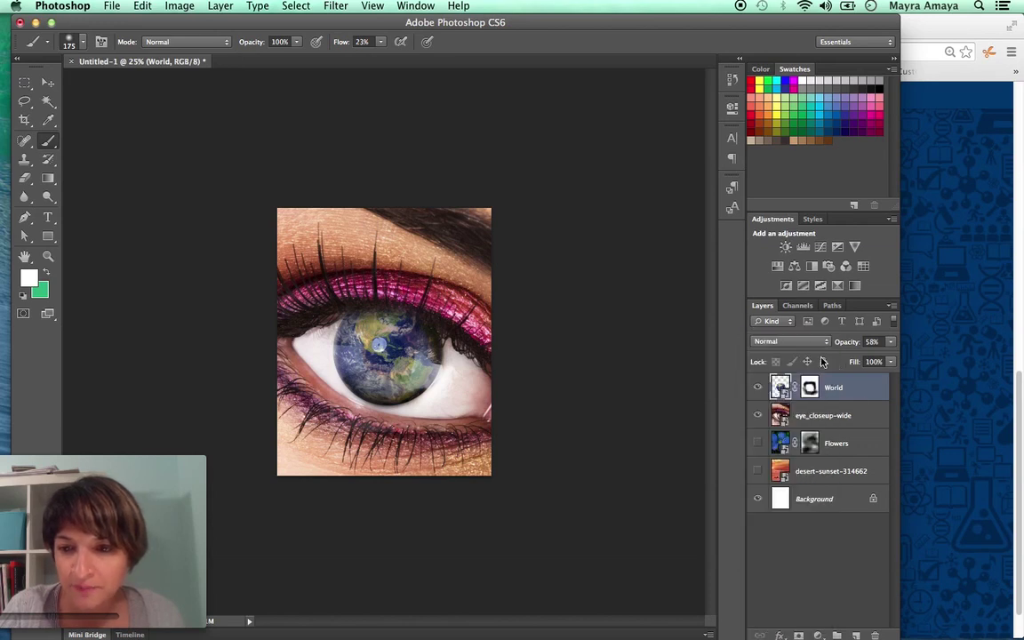
{"action": "left_click", "coordinate": [807, 344]}
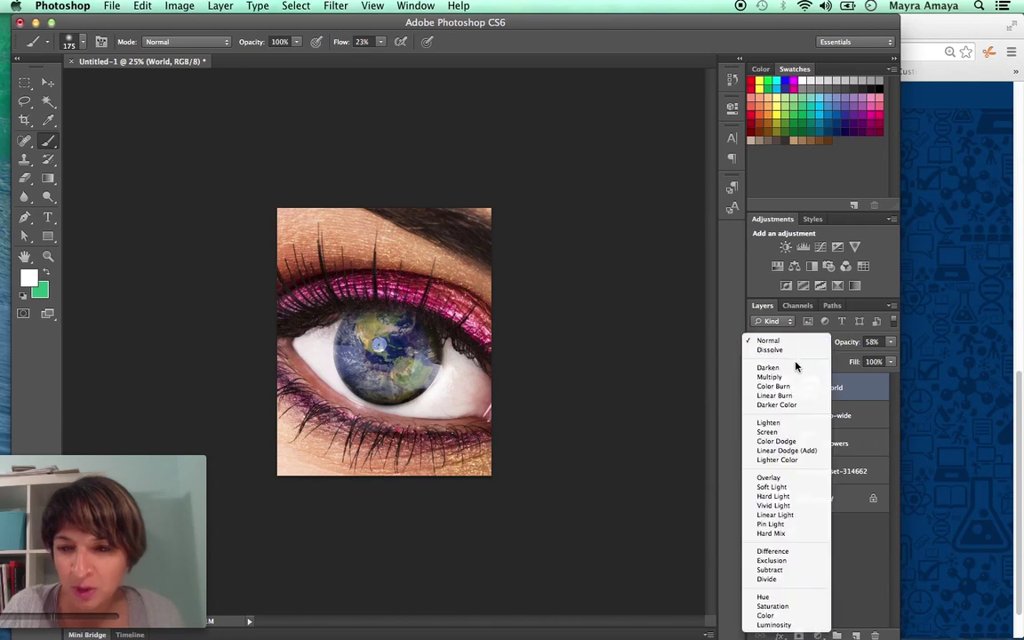
{"action": "left_click", "coordinate": [797, 367]}
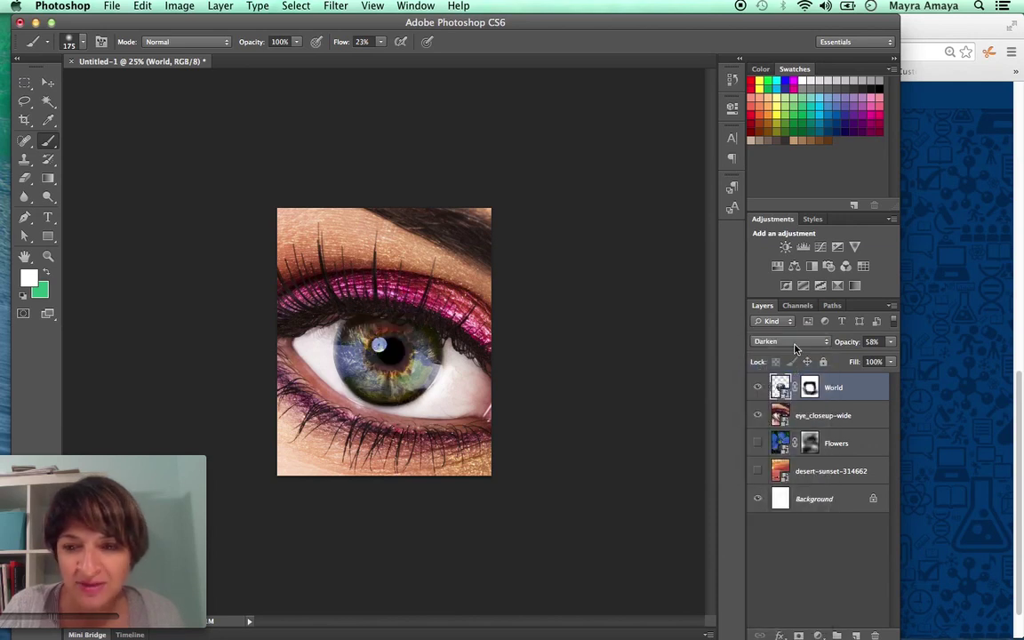
{"action": "left_click", "coordinate": [797, 347]}
{"action": "left_click", "coordinate": [797, 348]}
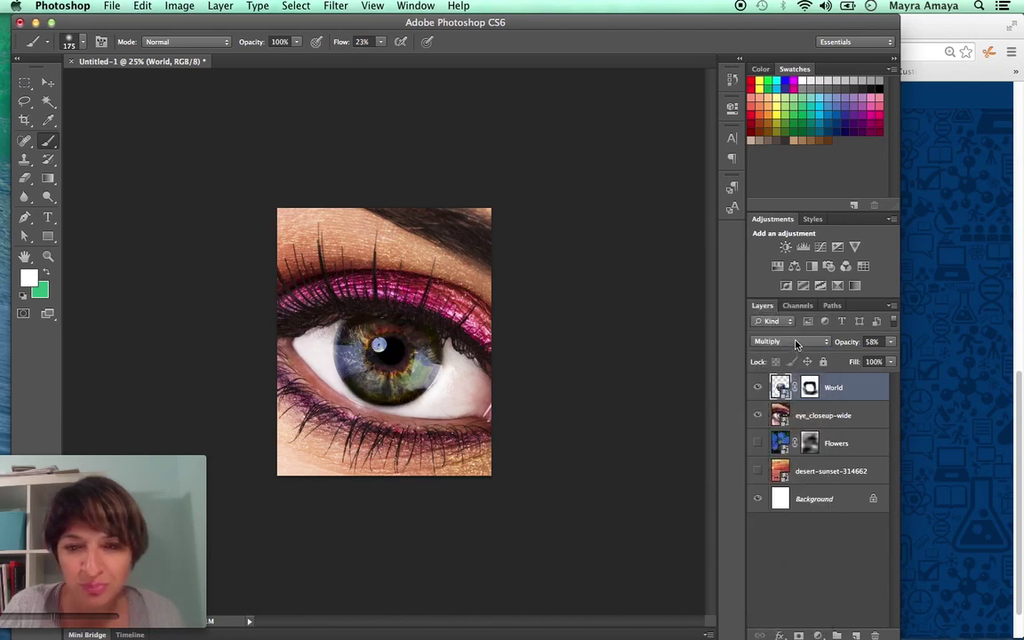
{"action": "left_click", "coordinate": [797, 343]}
{"action": "left_click", "coordinate": [797, 350]}
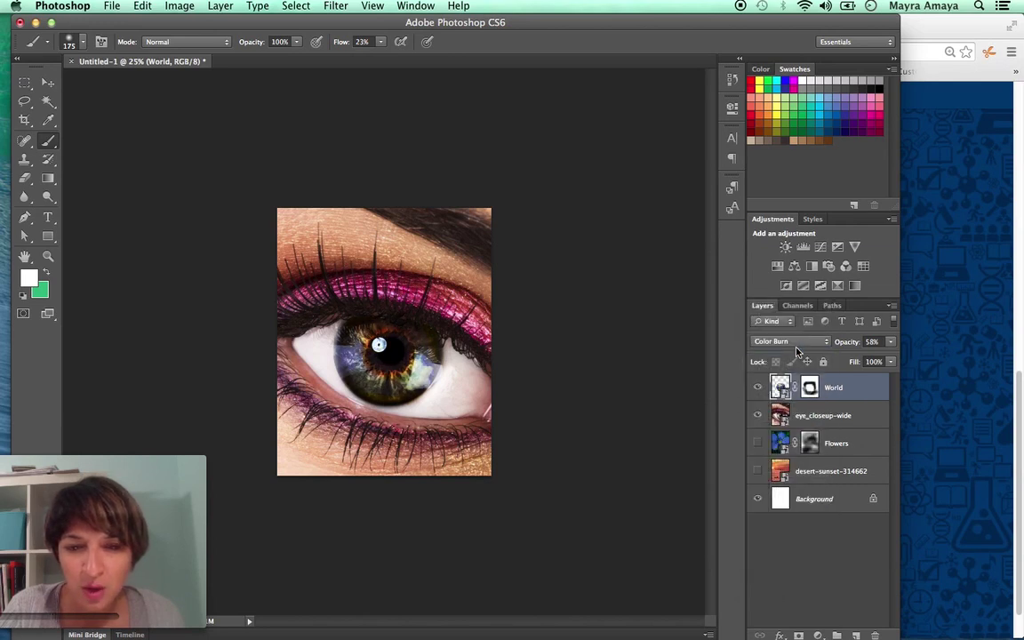
- Raise World's opacity to 100%, try Linear Burn, and settle on the Lighten blend mode
{"action": "left_click", "coordinate": [890, 342]}
{"action": "left_click_drag", "start_coordinate": [862, 357], "coordinate": [900, 357]}
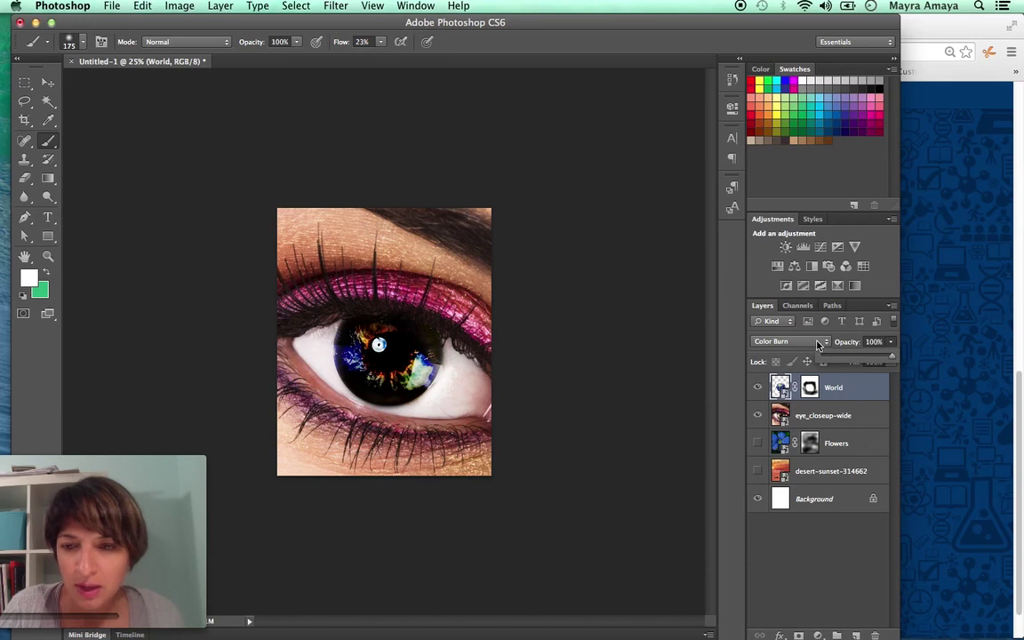
{"action": "left_click", "coordinate": [816, 342]}
{"action": "left_click", "coordinate": [812, 350]}
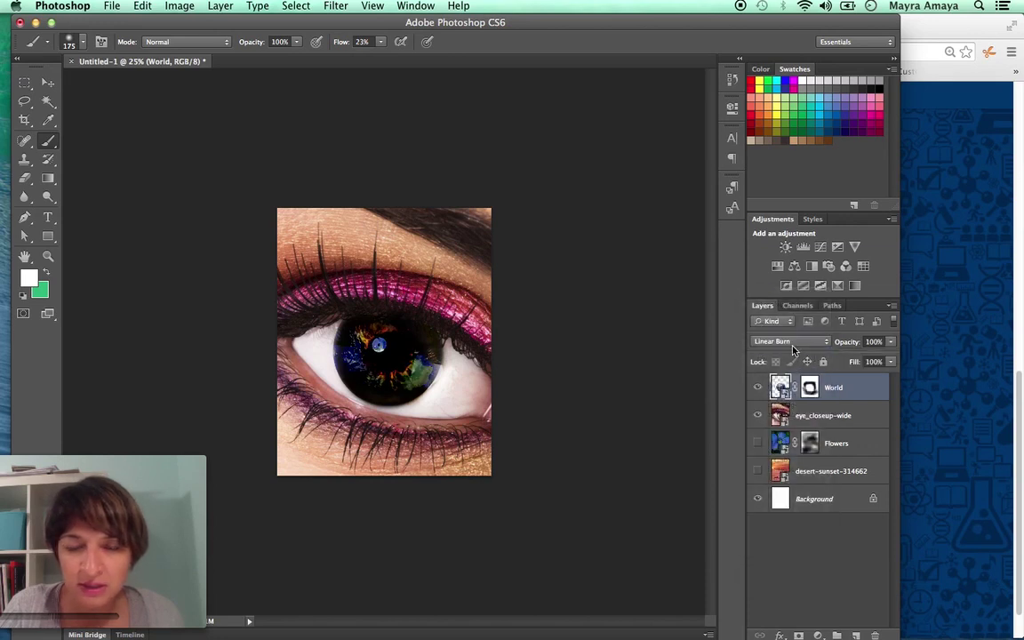
{"action": "left_click", "coordinate": [790, 345]}
{"action": "left_click", "coordinate": [788, 367]}
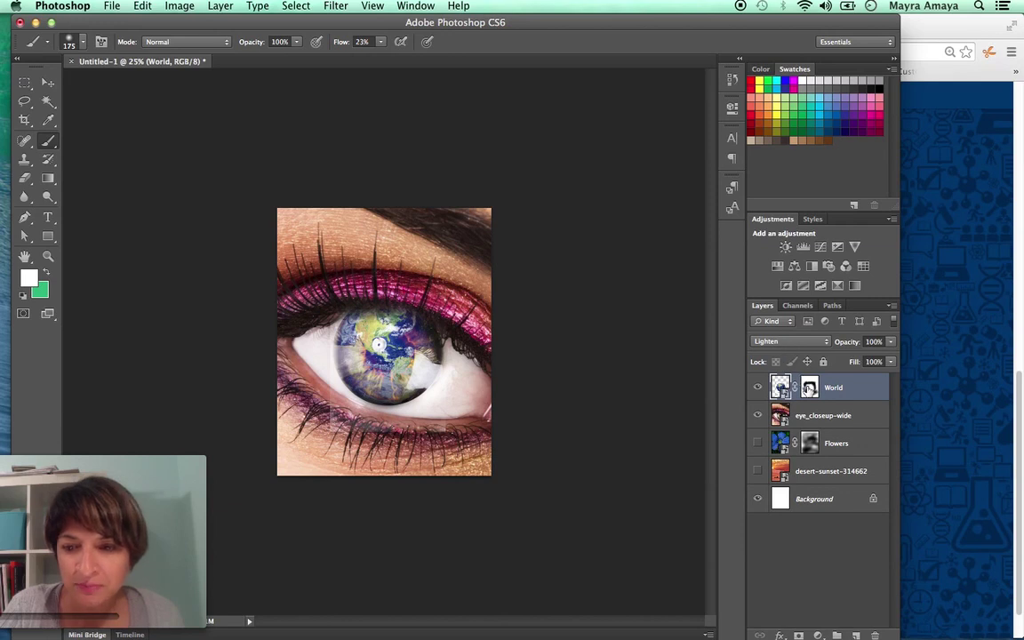
{"action": "key", "text": "d"}
{"action": "left_click", "coordinate": [809, 387]}
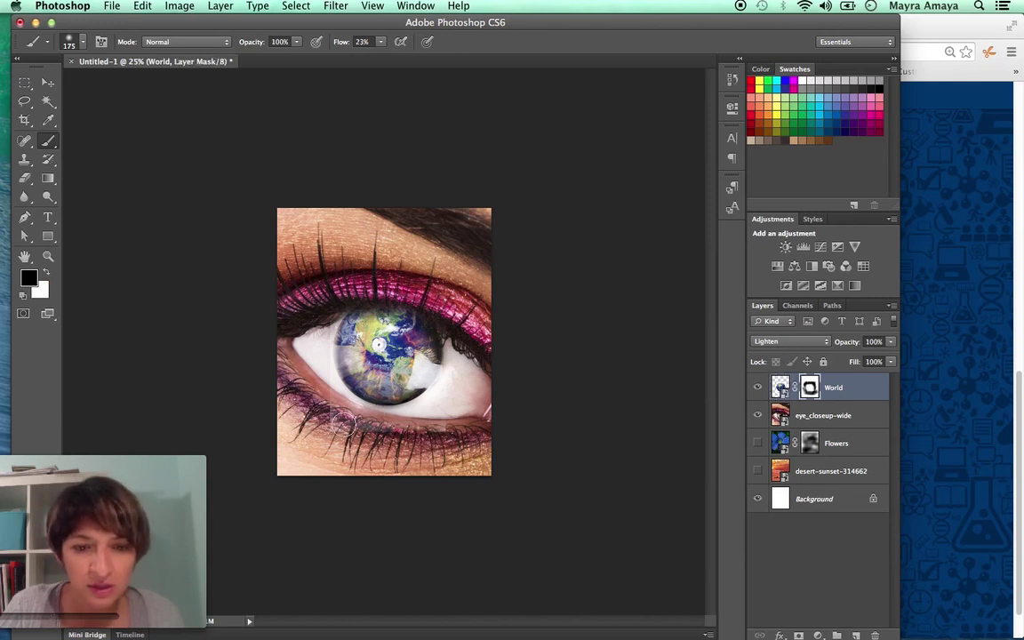